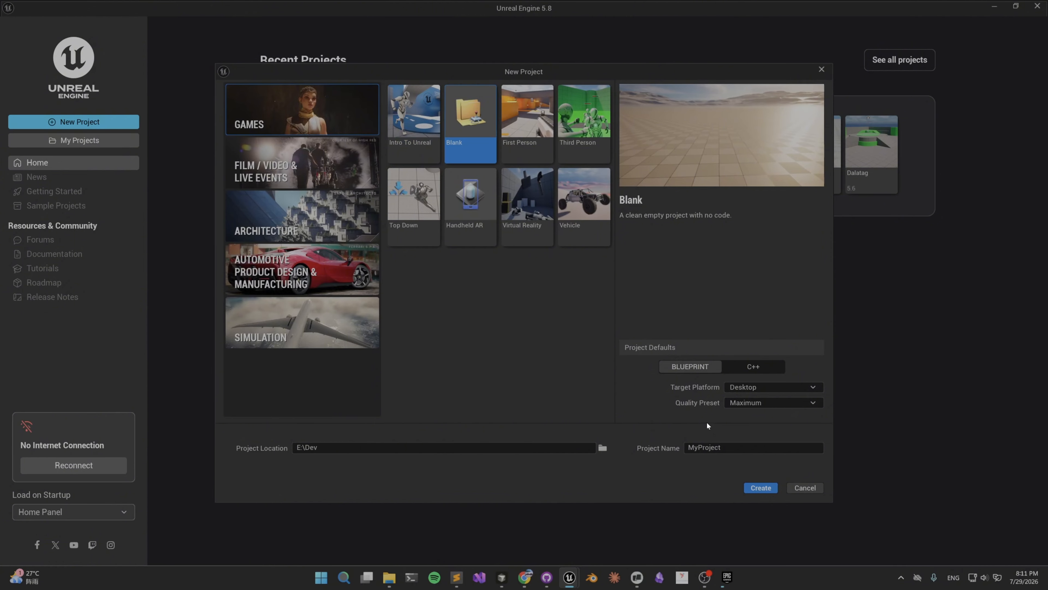
Create a blank C++ game project named SurfacePainterShow in E:\Dev.
left_click(754, 368)
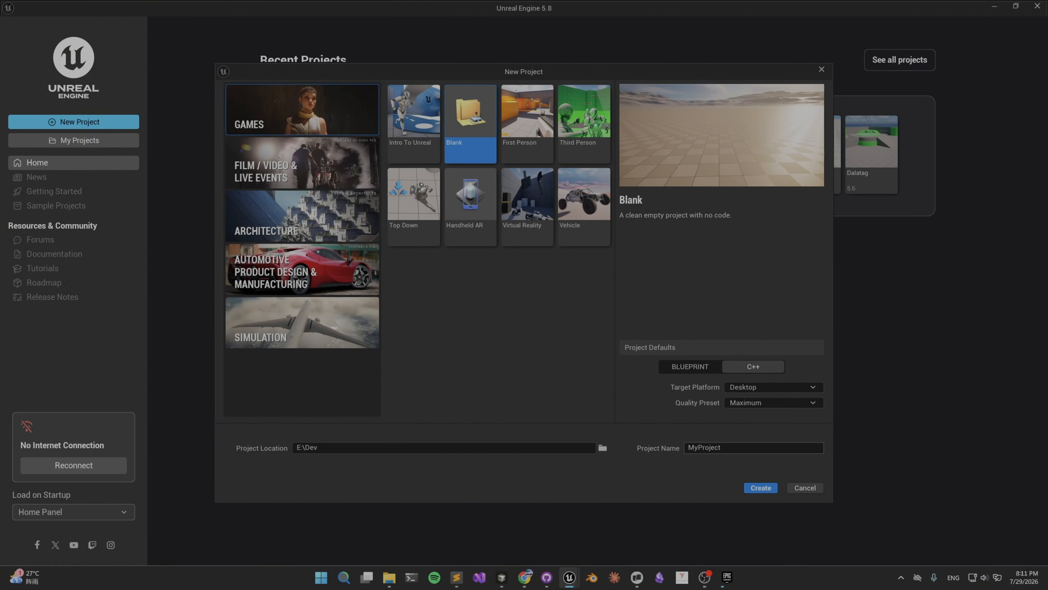
left_click_drag(723, 448, 695, 447)
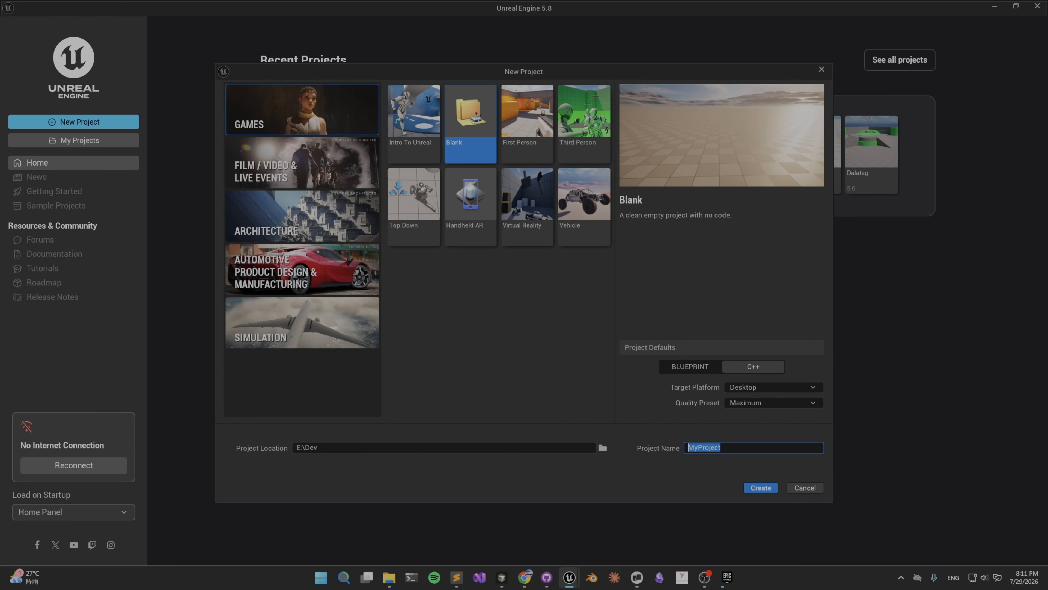
type("Snad")
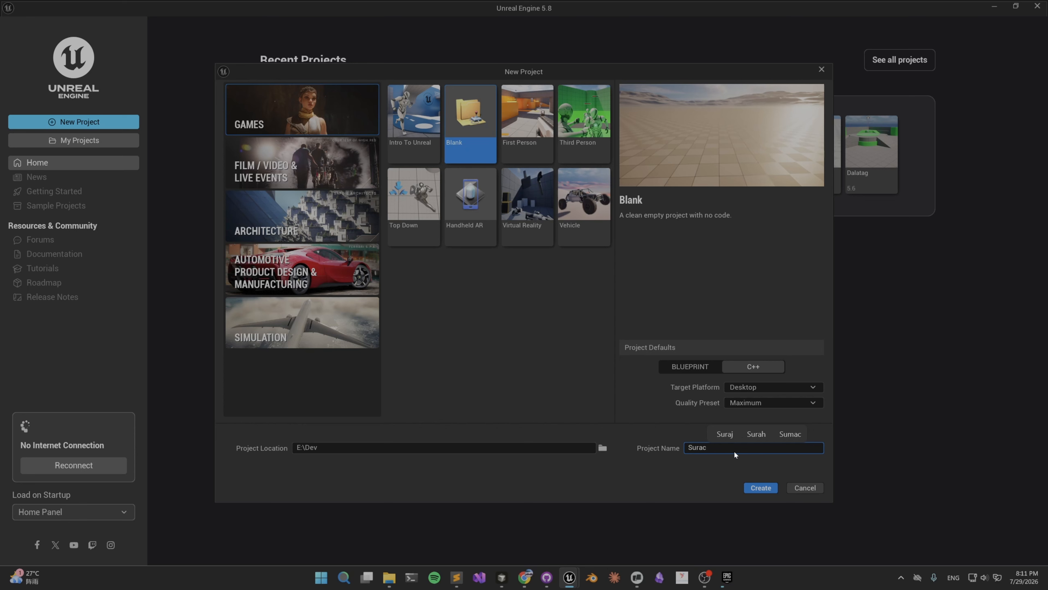
key("BackSpace")
key("BackSpace")
key("BackSpace")
key("BackSpace")
type("Surf")
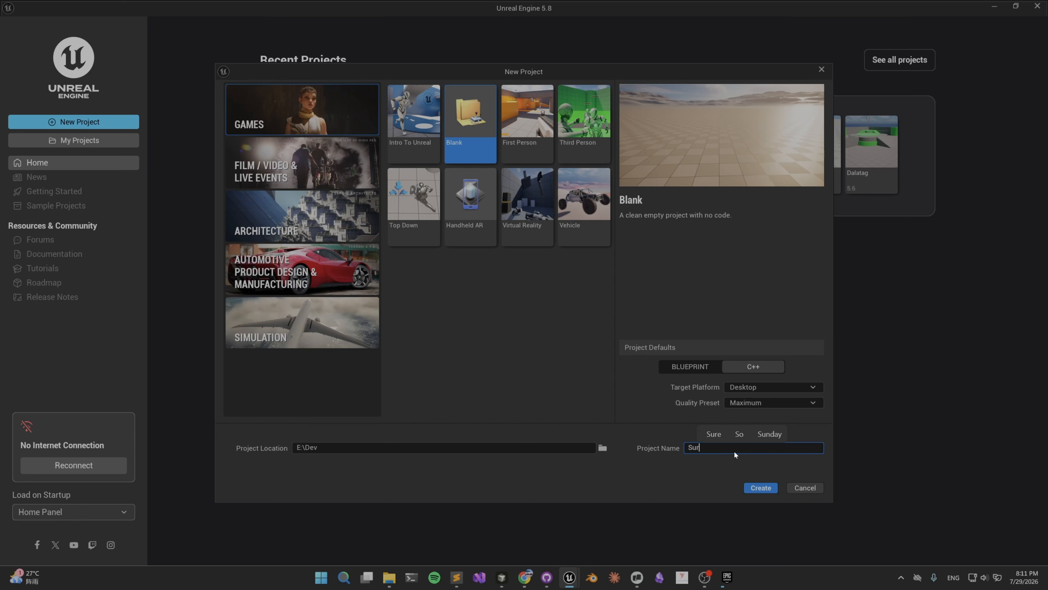
type("ac")
type("ePainter")
type("Shaw")
key("BackSpace")
key("BackSpace")
type("o")
left_click(770, 491)
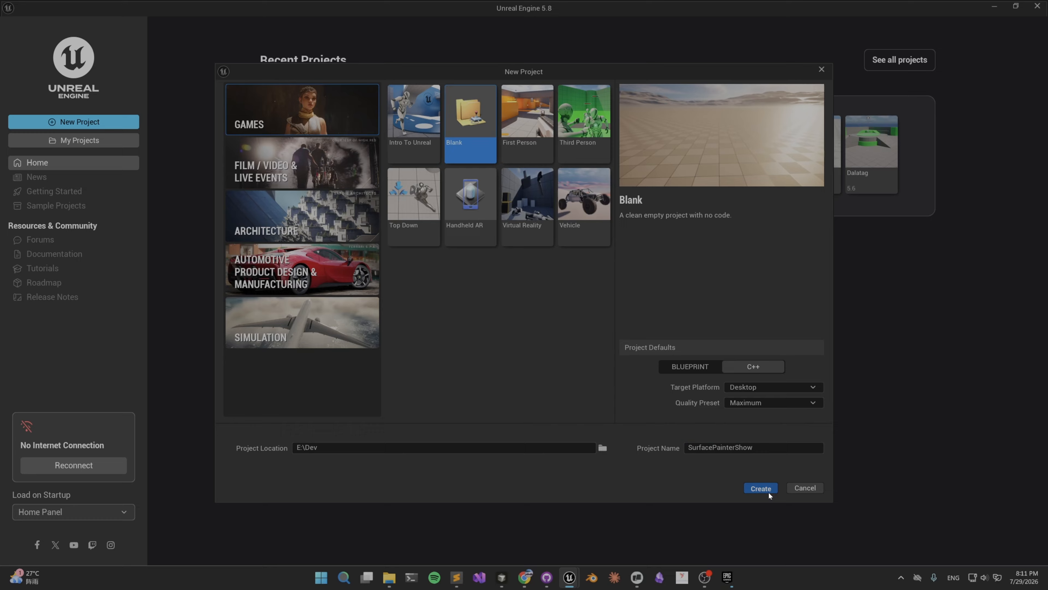
Cut the SurfacePe4424ff72f83V1 plugin folder from UE_5.8's Marketplace folder in File Explorer and open E:\Dev\SurfacePainterShow.
left_click(725, 577)
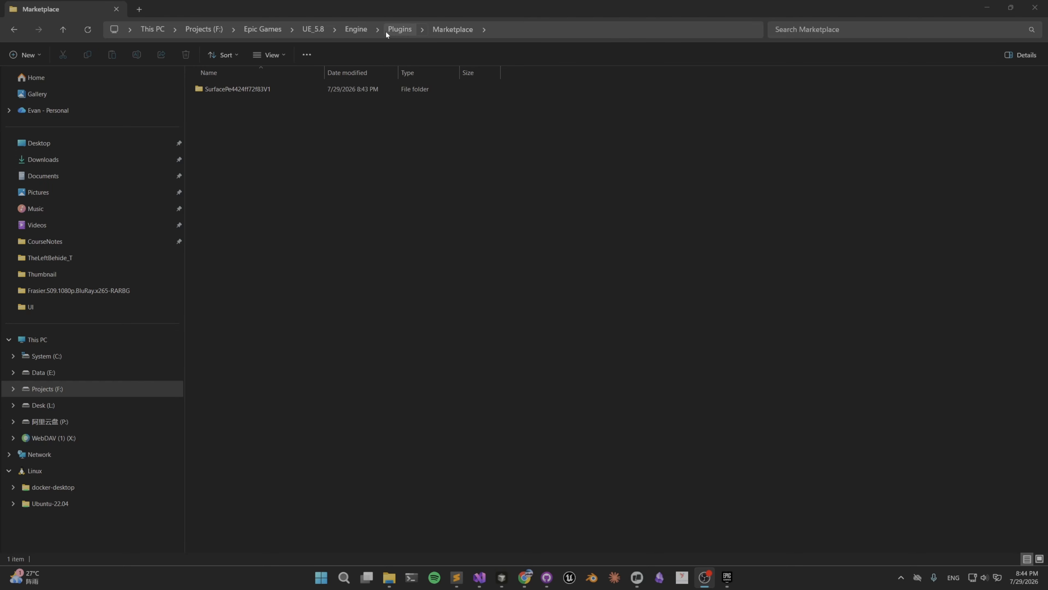
left_click(265, 90)
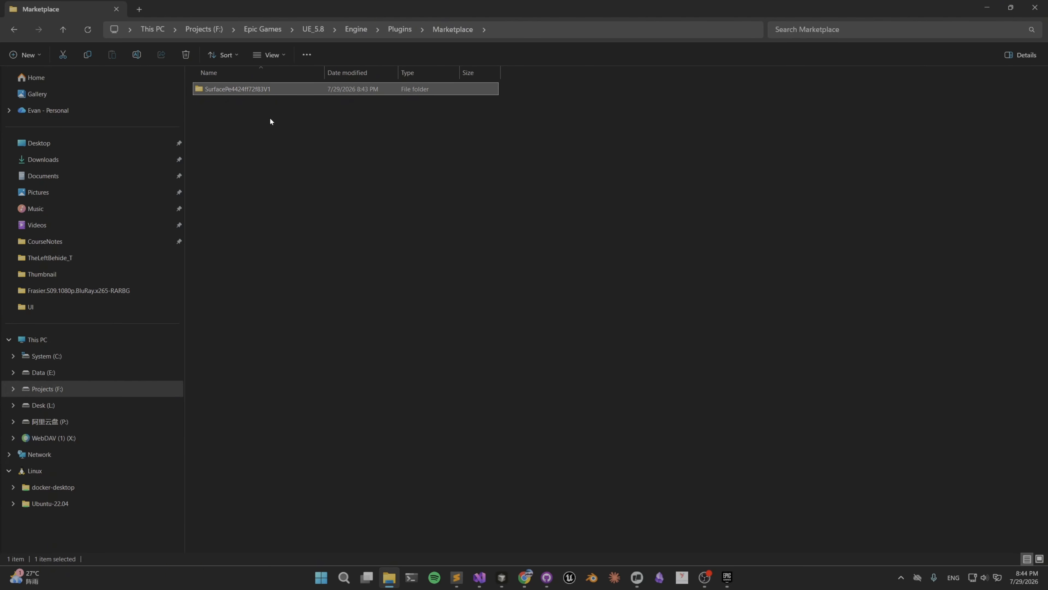
key("ctrl+x")
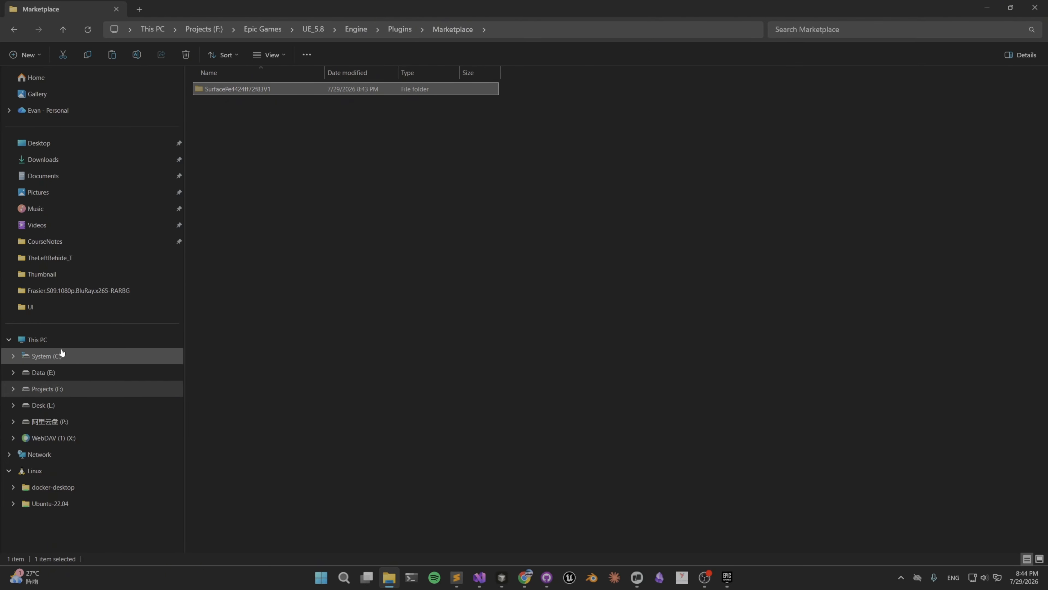
left_click(68, 340)
double_click(622, 102)
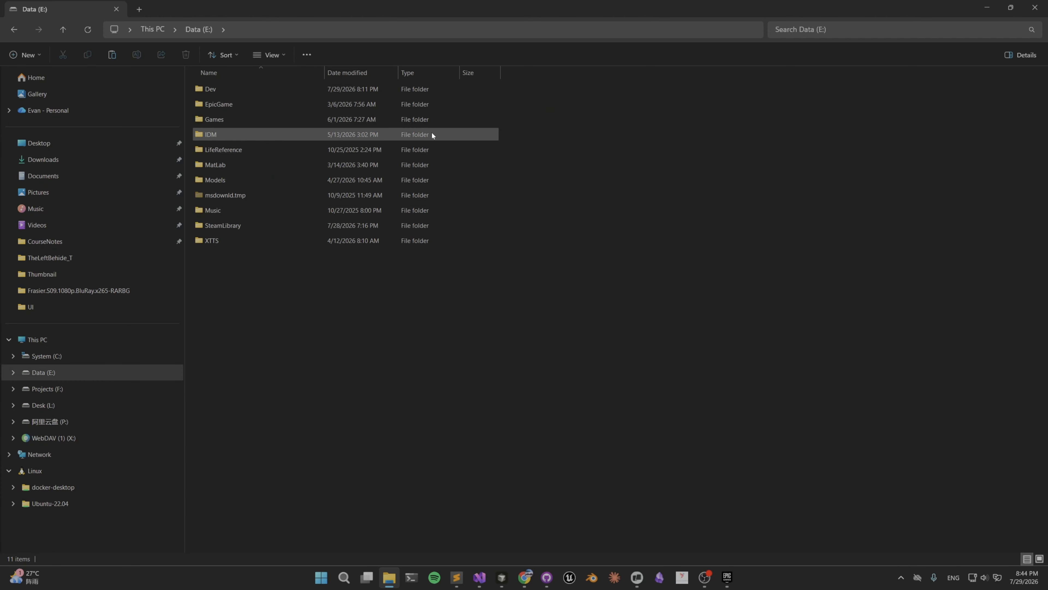
double_click(217, 87)
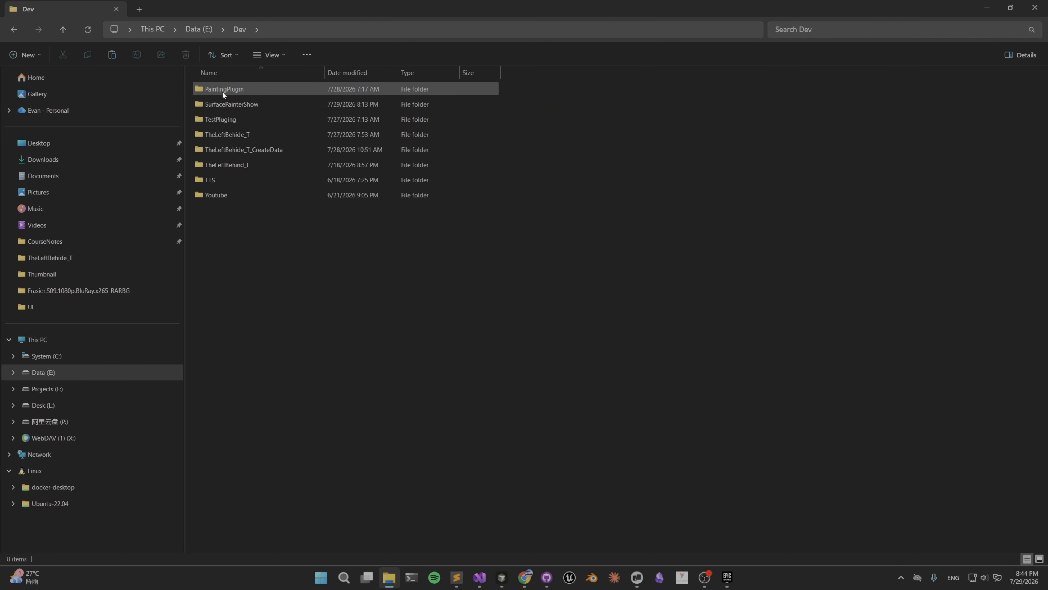
double_click(256, 104)
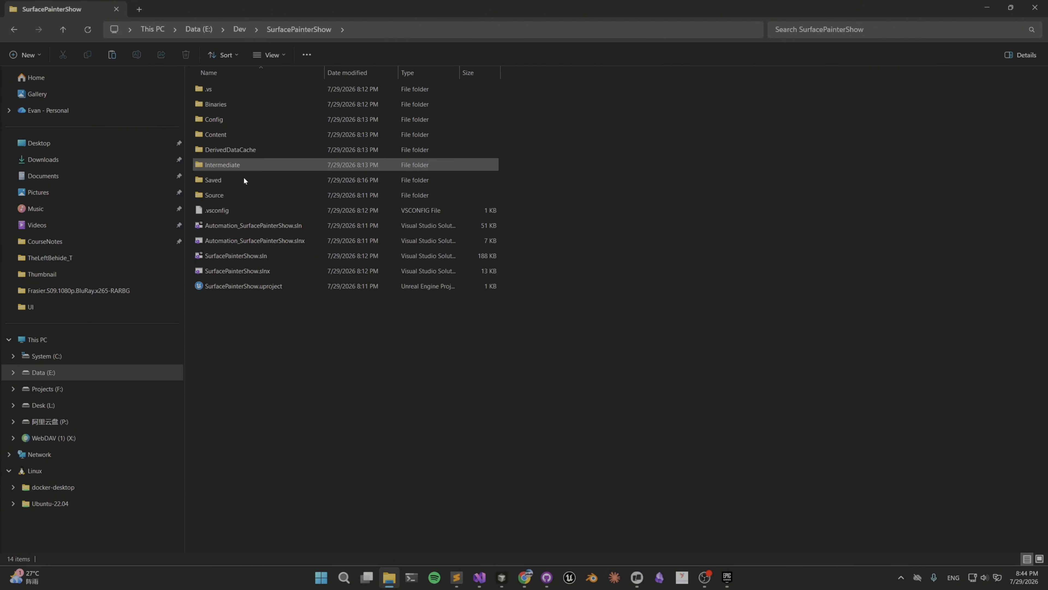
Create a Plugins folder inside the project folder and paste the cut plugin folder into it.
right_click(250, 315)
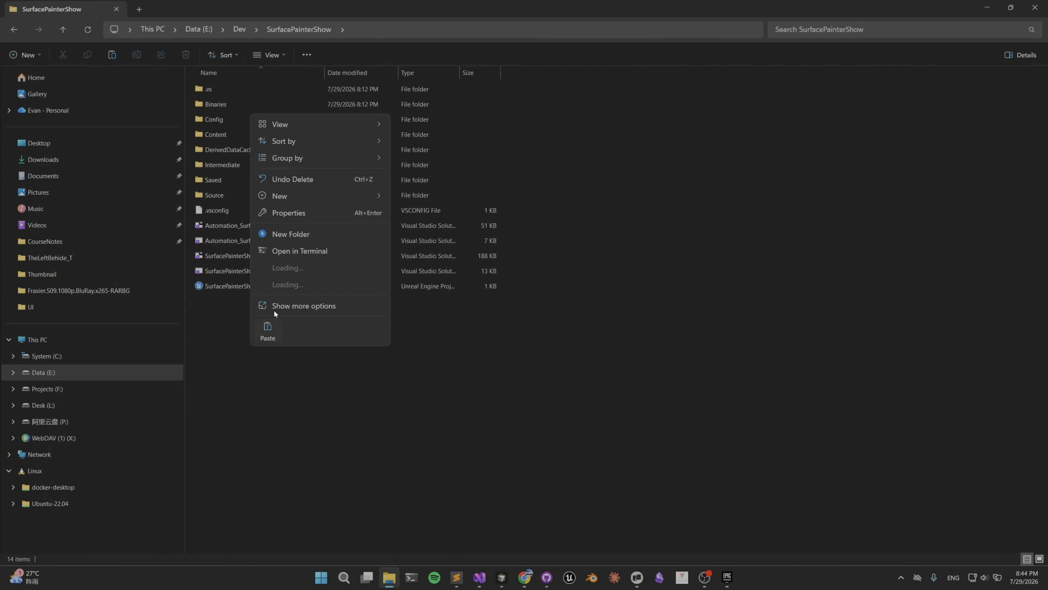
left_click(299, 234)
type("Plug")
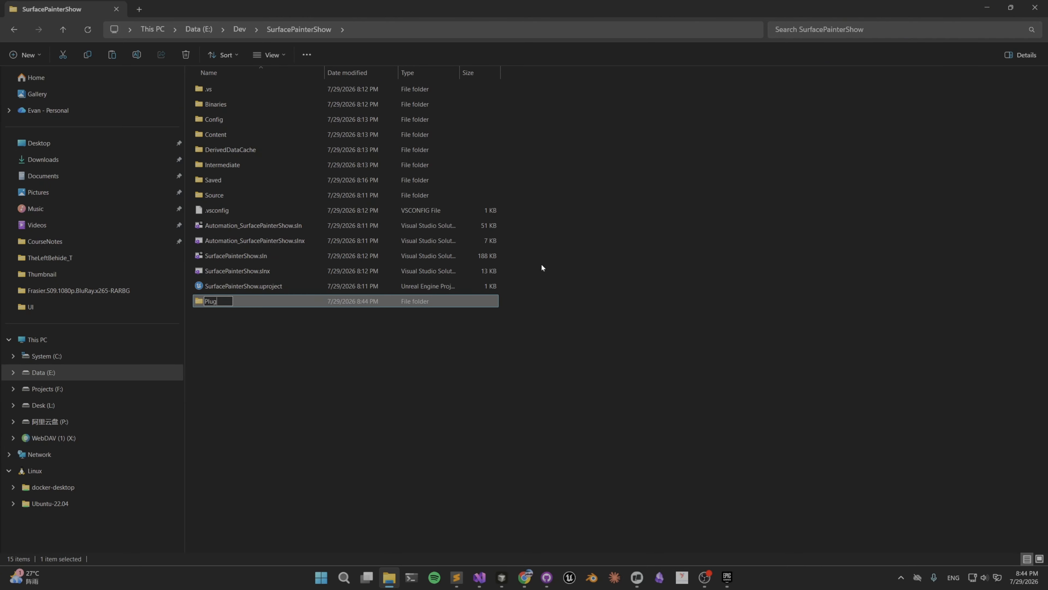
key("Return")
key("Return")
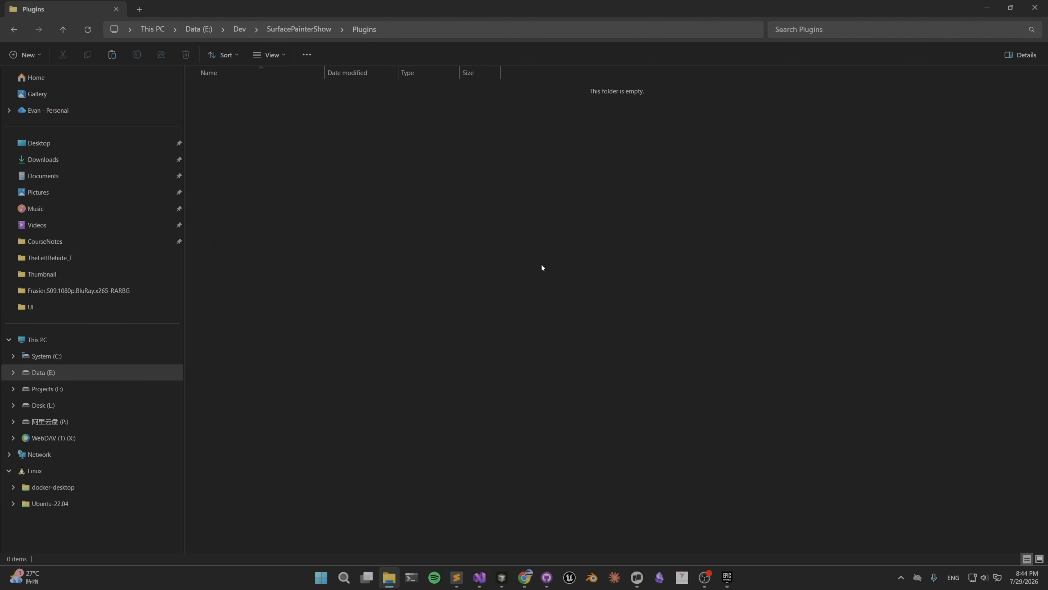
key("ctrl+v")
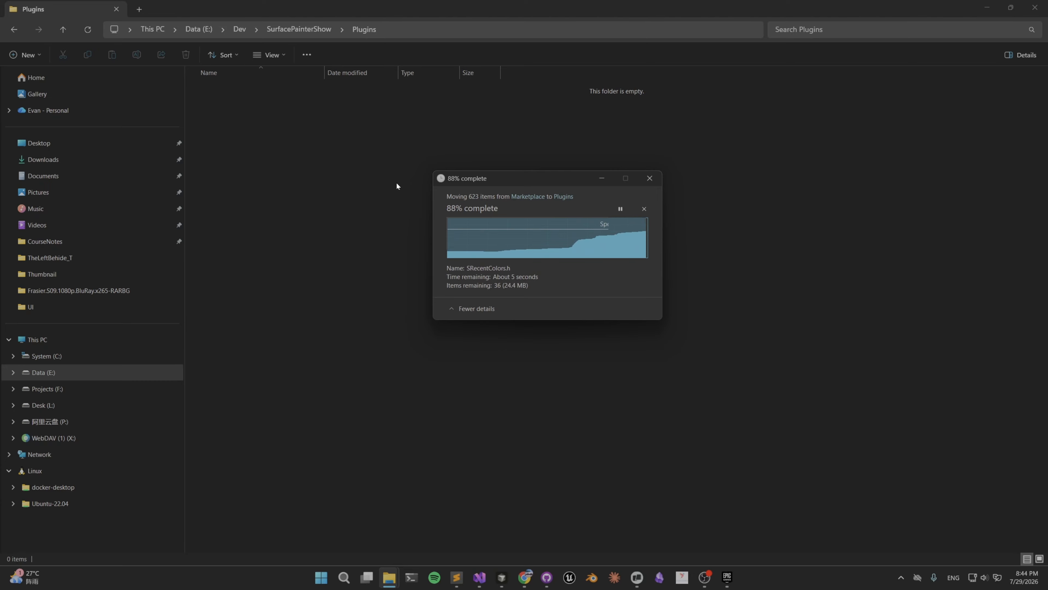
Return to the project folder, launch SurfacePainterShow.uproject and choose an engine version for it.
left_click(312, 30)
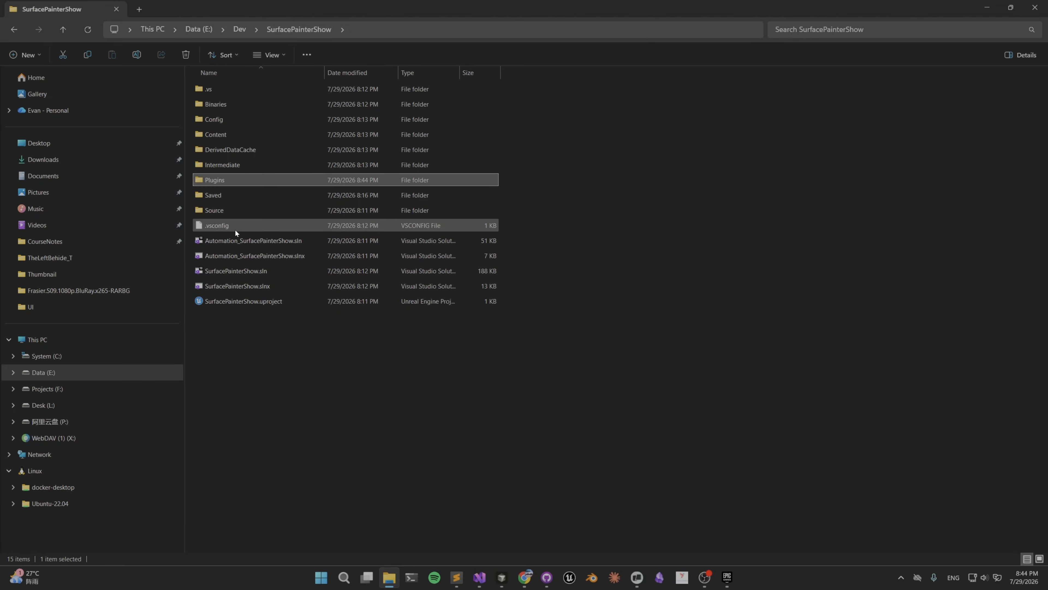
double_click(258, 303)
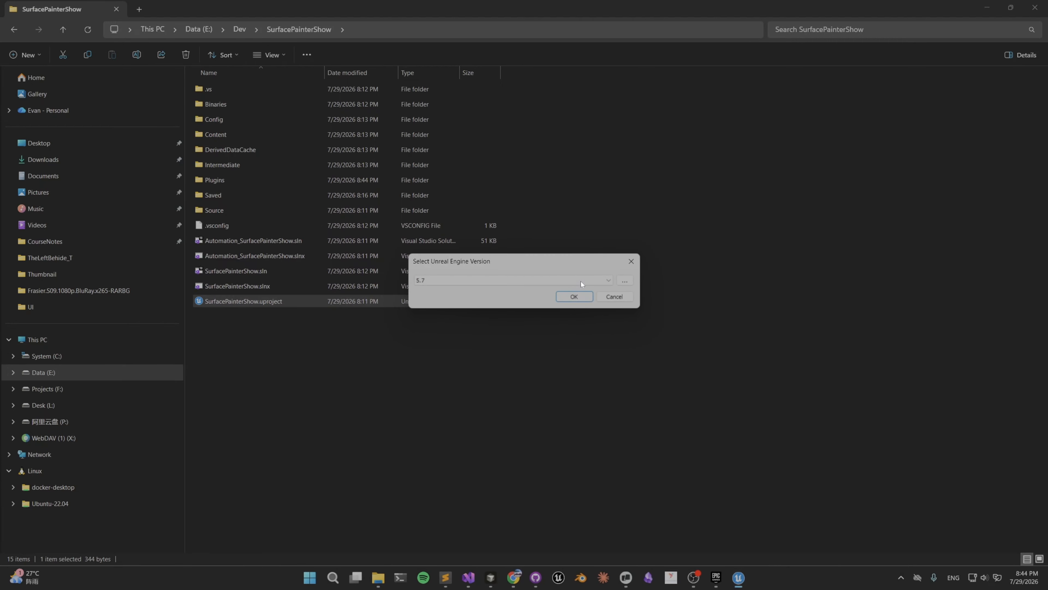
left_click(580, 281)
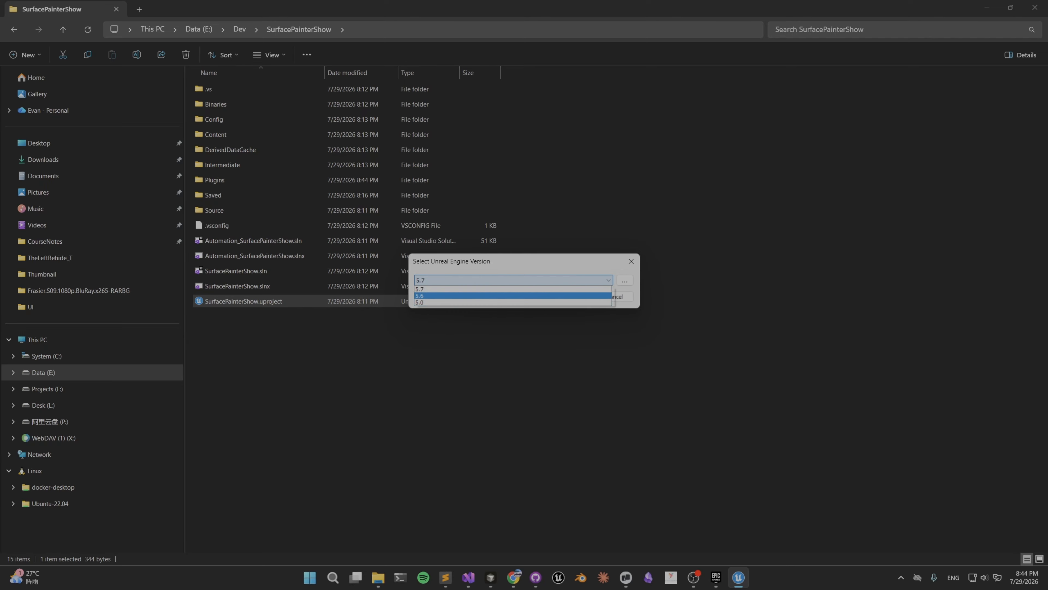
left_click(603, 296)
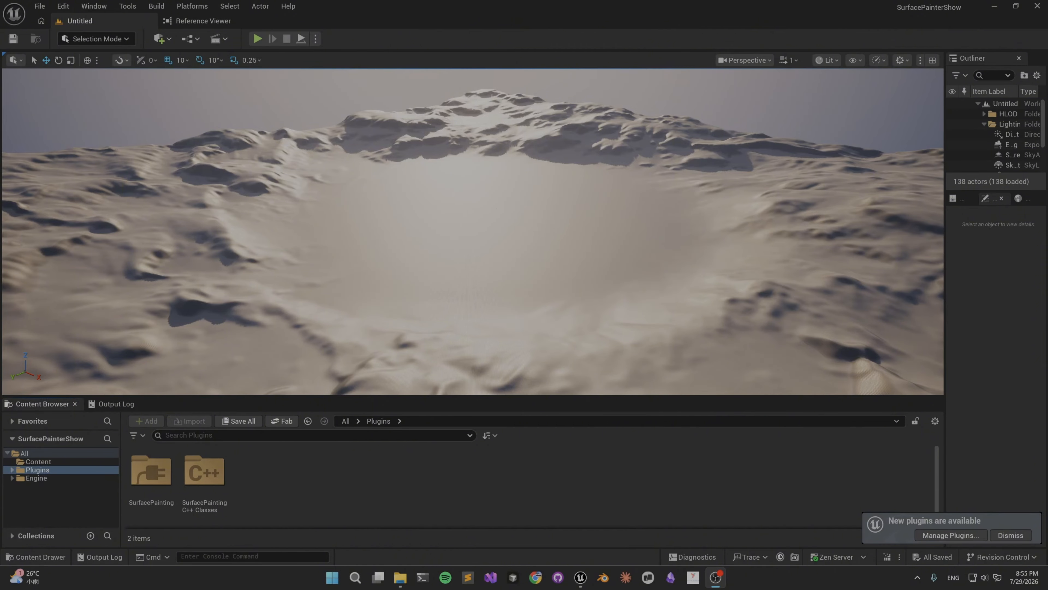
Enlarge the Content Browser and open the plugin's demo level Lvl_ThirdPerson from SurfacePainting/Demo/ThirdPerson.
left_click(372, 392)
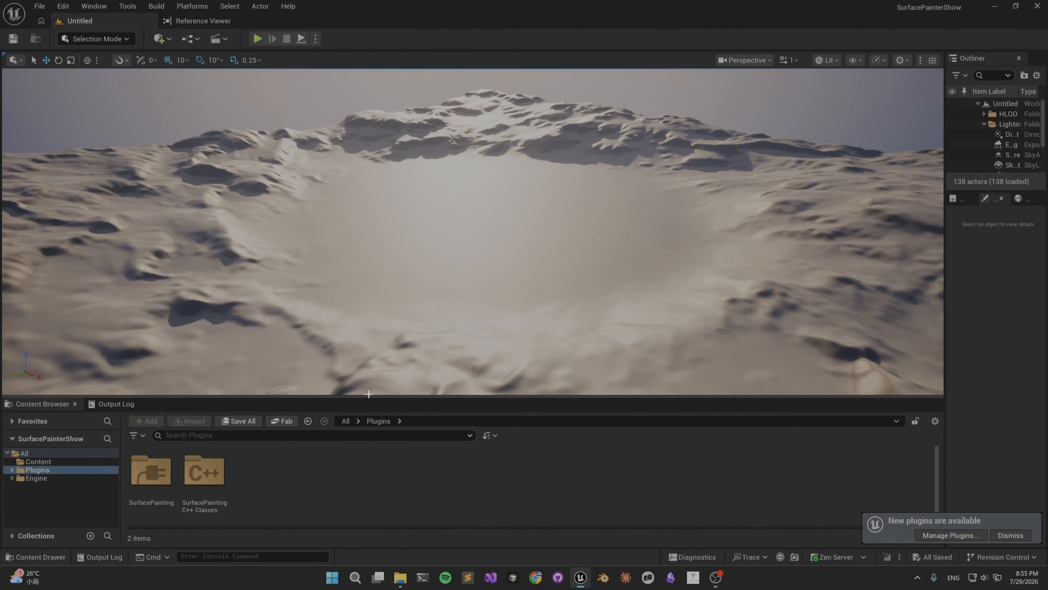
left_click_drag(377, 397, 377, 253)
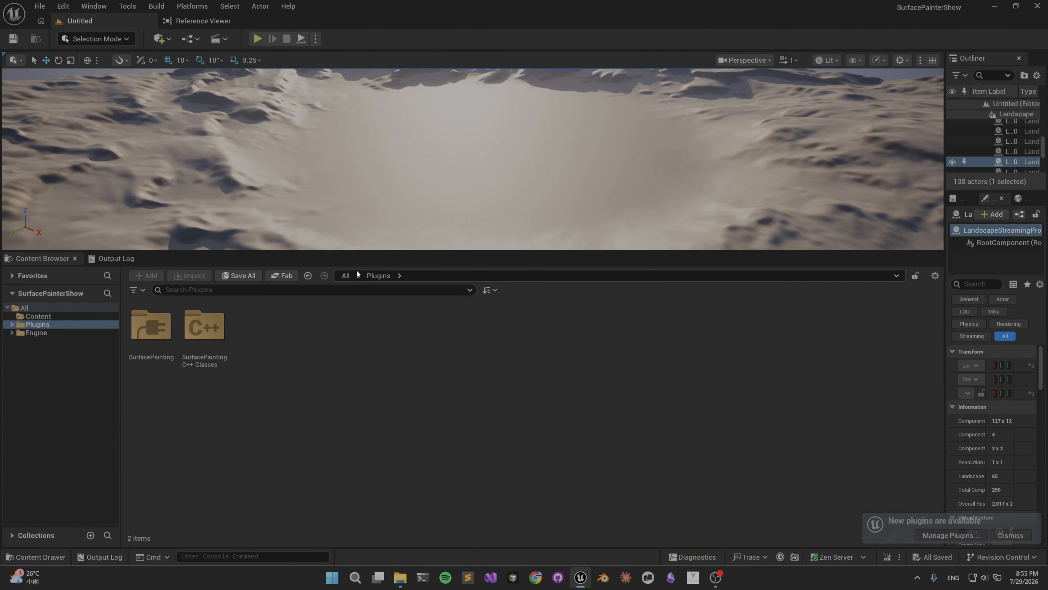
left_click(345, 276)
double_click(256, 344)
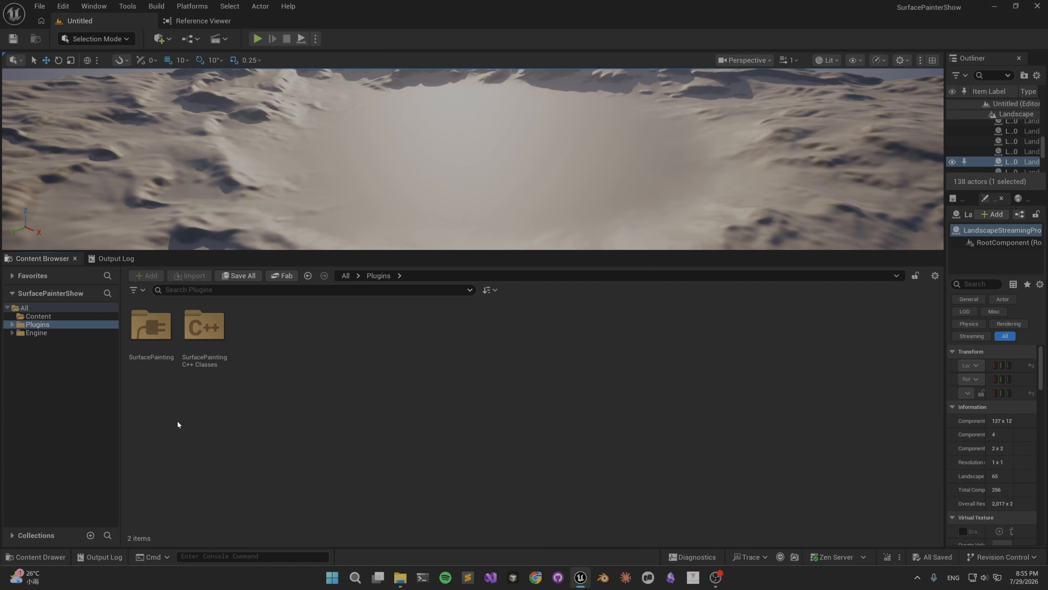
double_click(145, 335)
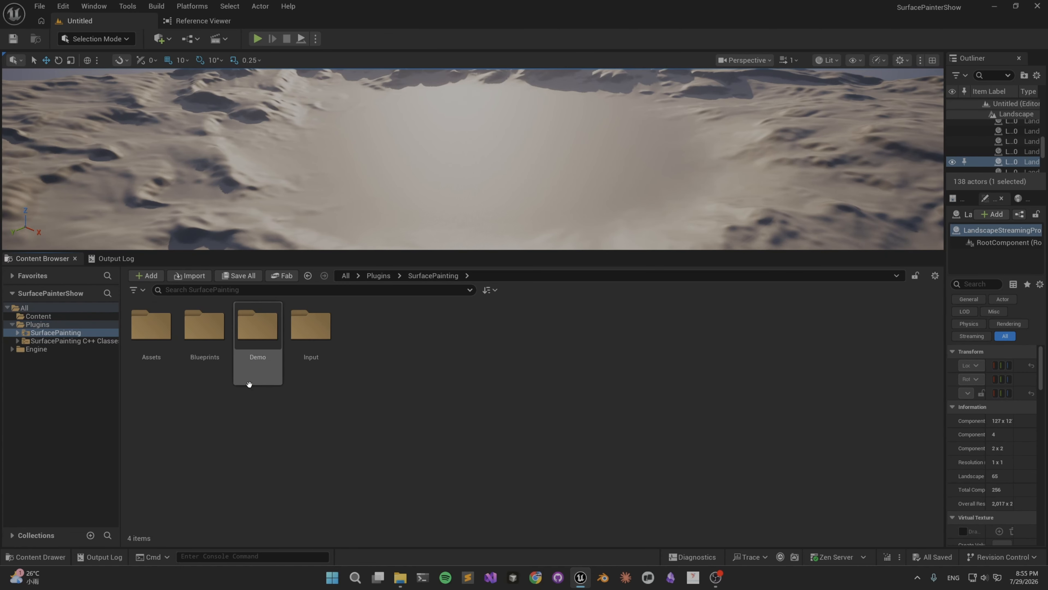
double_click(257, 339)
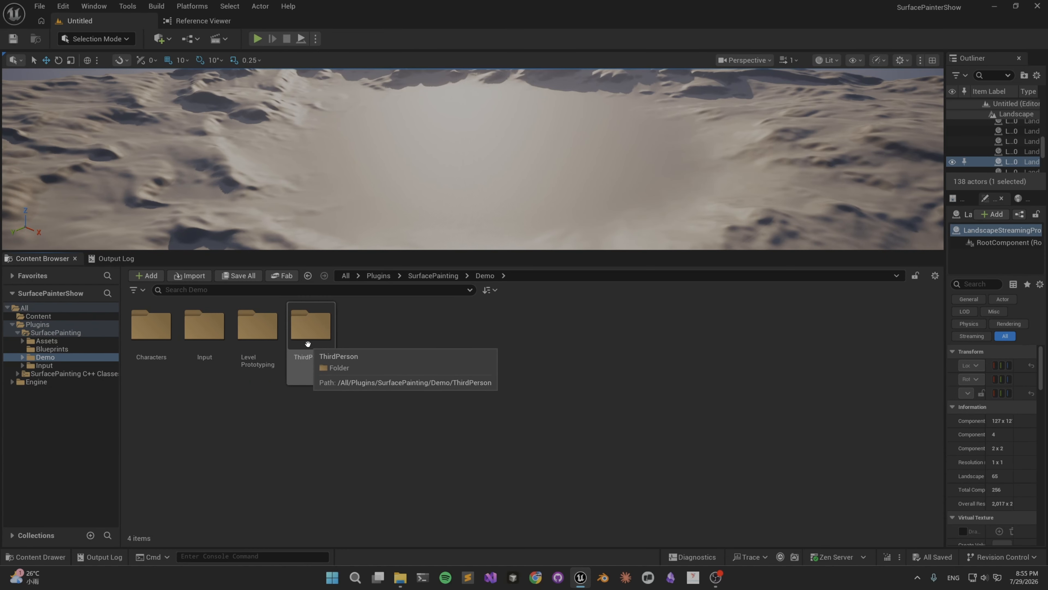
double_click(301, 336)
double_click(219, 385)
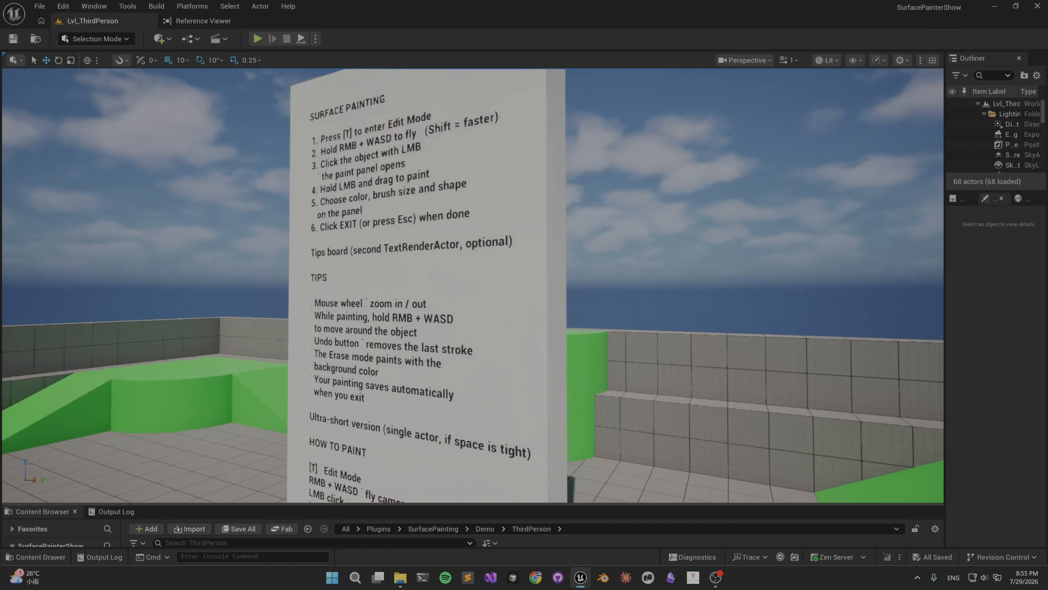
Enlarge the viewport, start playing the demo level and move the character toward the instruction board.
right_click_drag(474, 286, 499, 301)
left_click(257, 39)
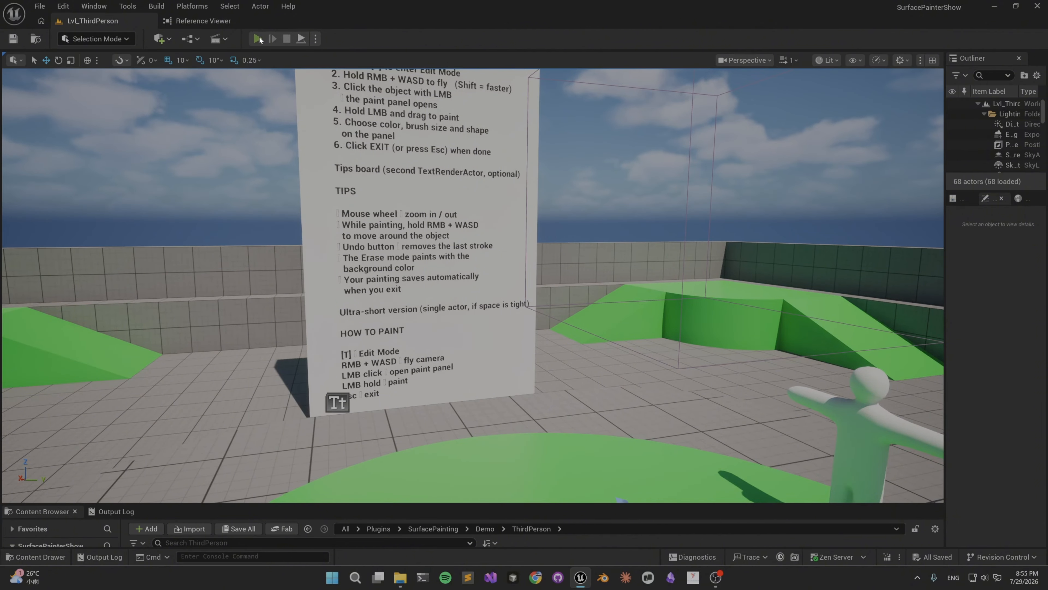
key("w")
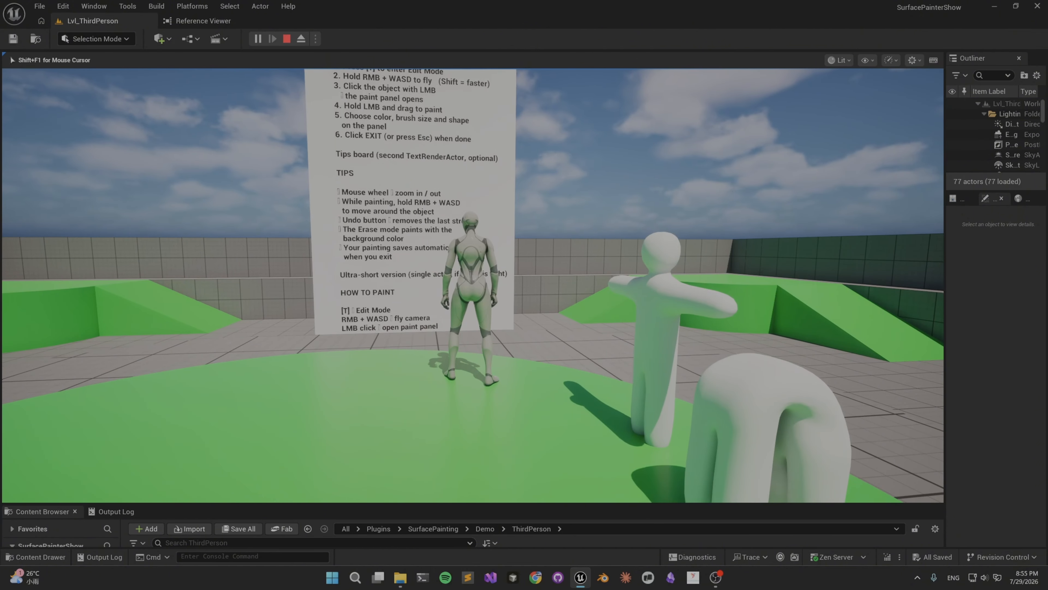
Try edit mode's fly camera at the board, leave it and examine the surface painting instructions.
key("t")
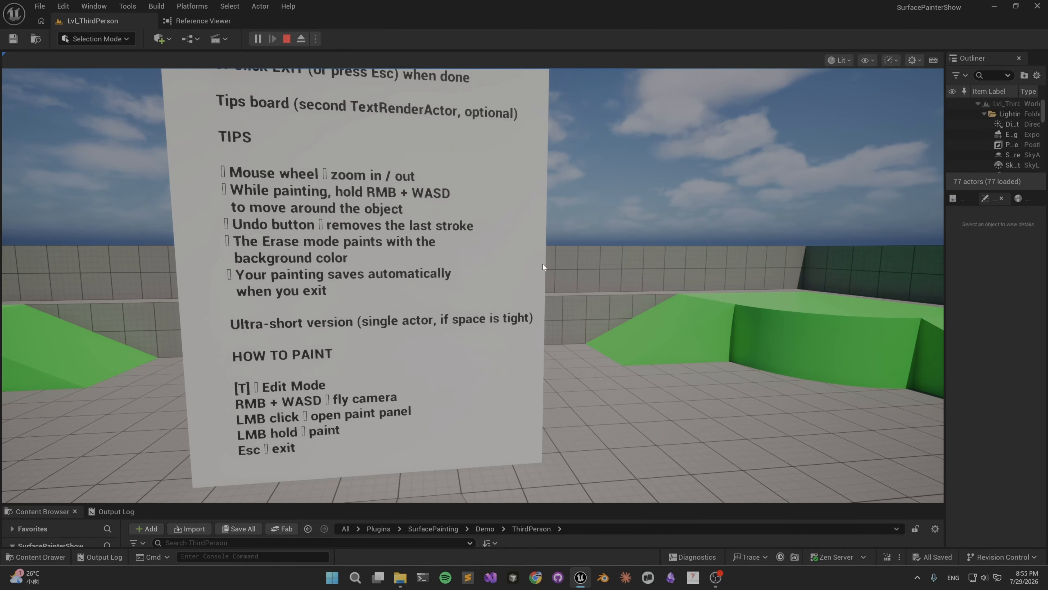
key("s")
right_click_drag(543, 264, 600, 308)
key("Escape")
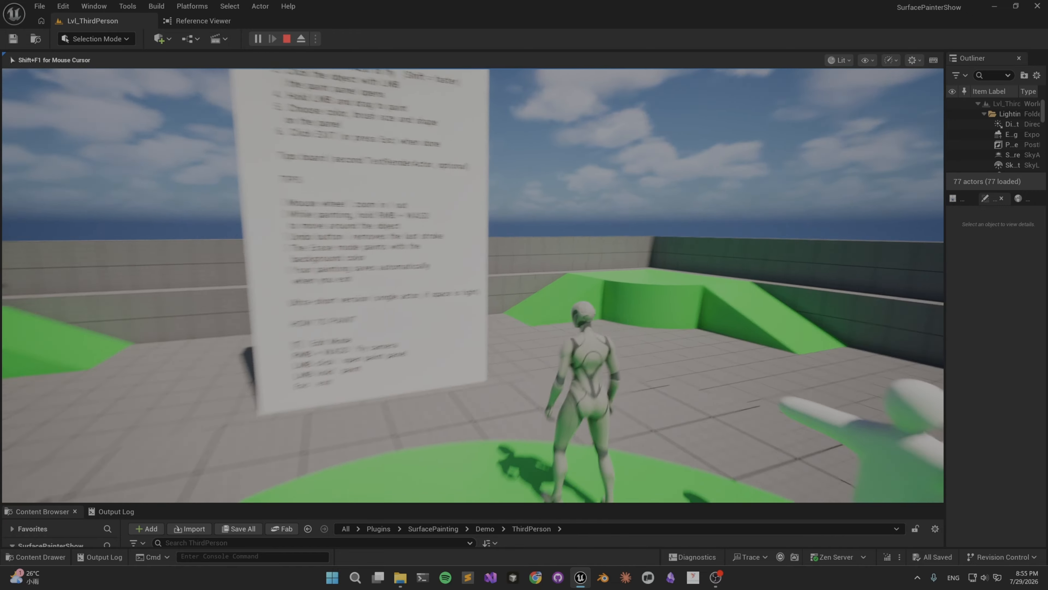
key("shift+F1")
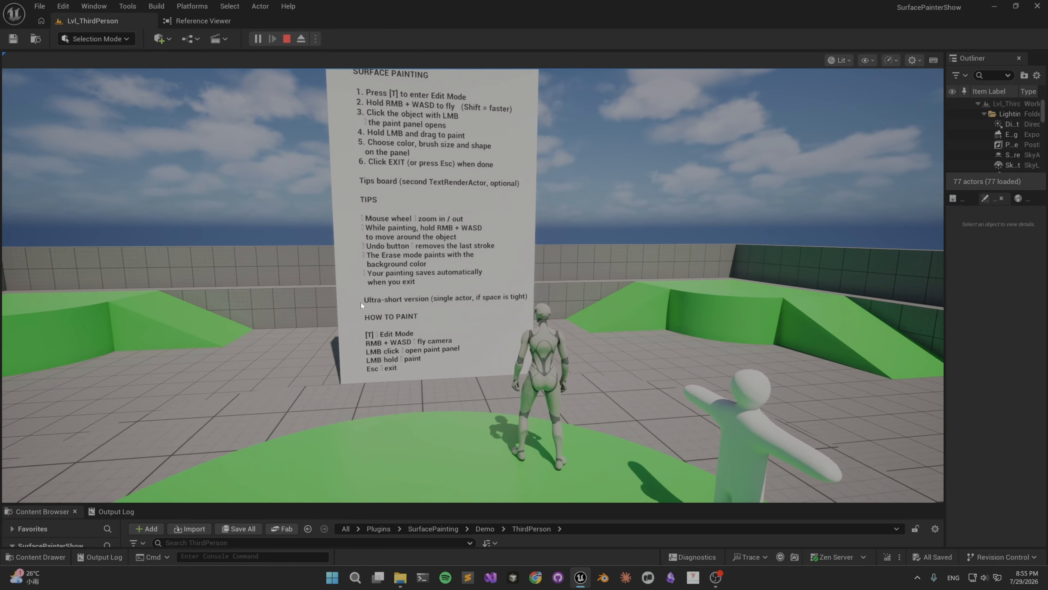
left_click(440, 293)
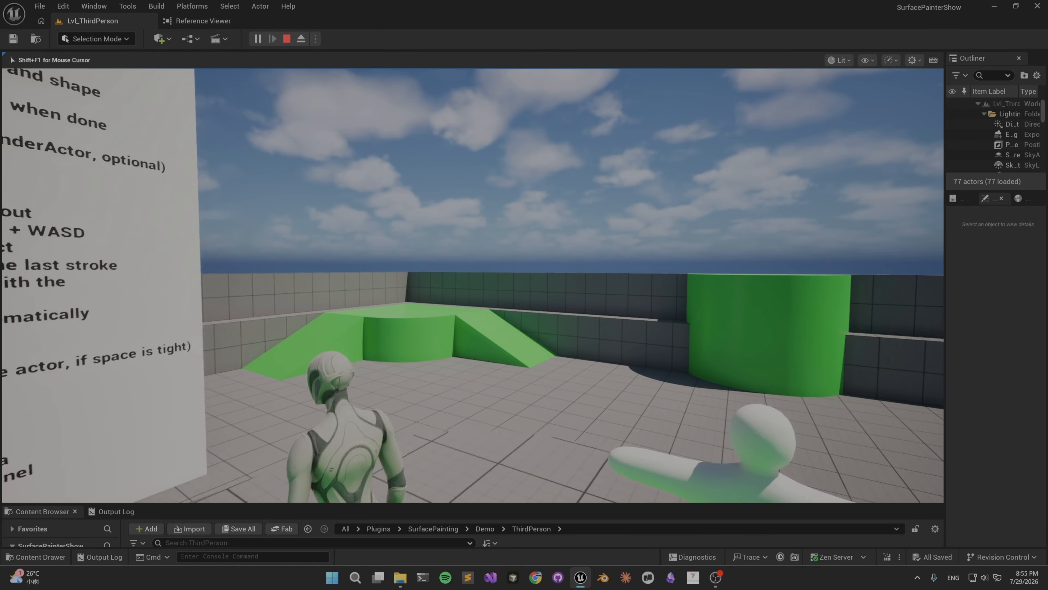
key("shift+F1")
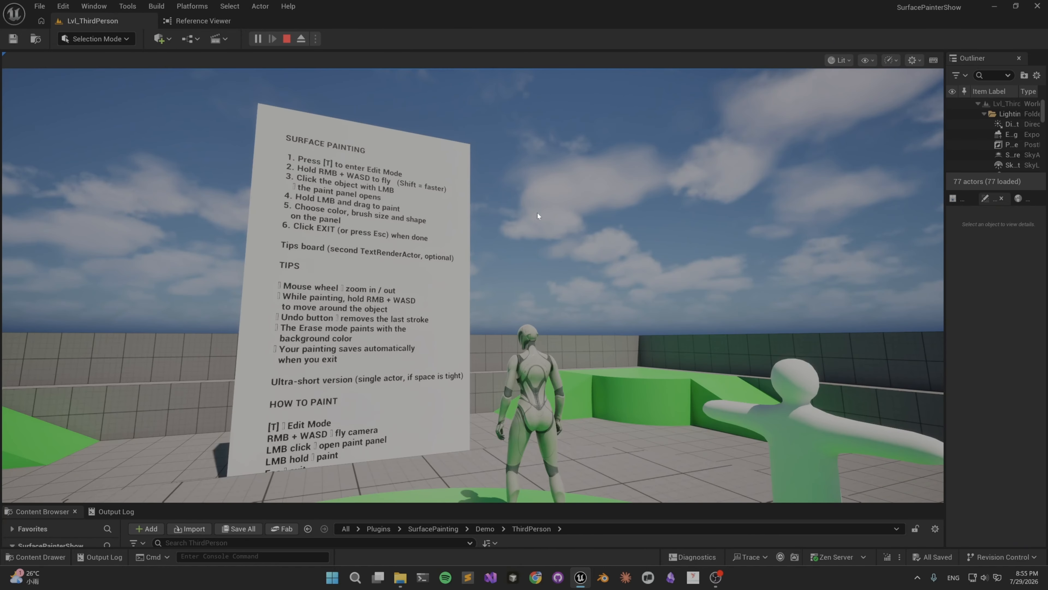
left_click(574, 264)
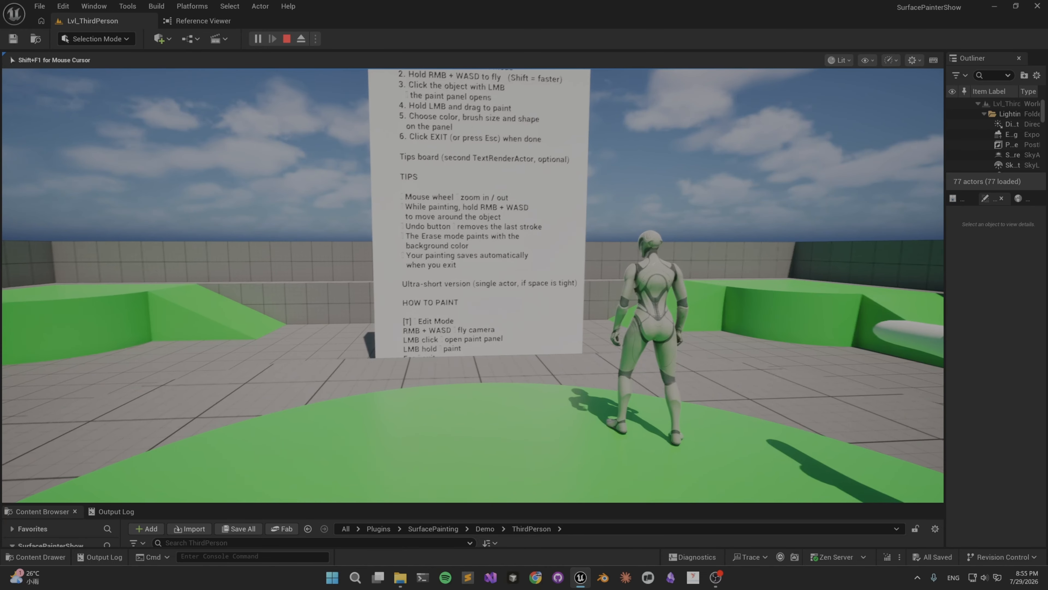
Approach the white demo figures and enter edit mode in front of the T-posed one.
key("d")
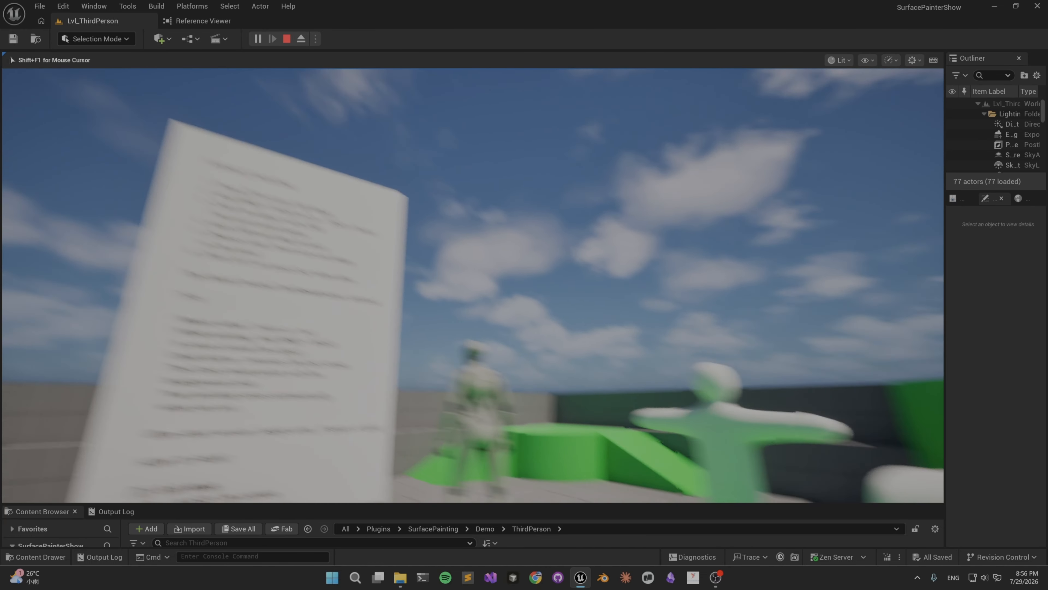
key("w")
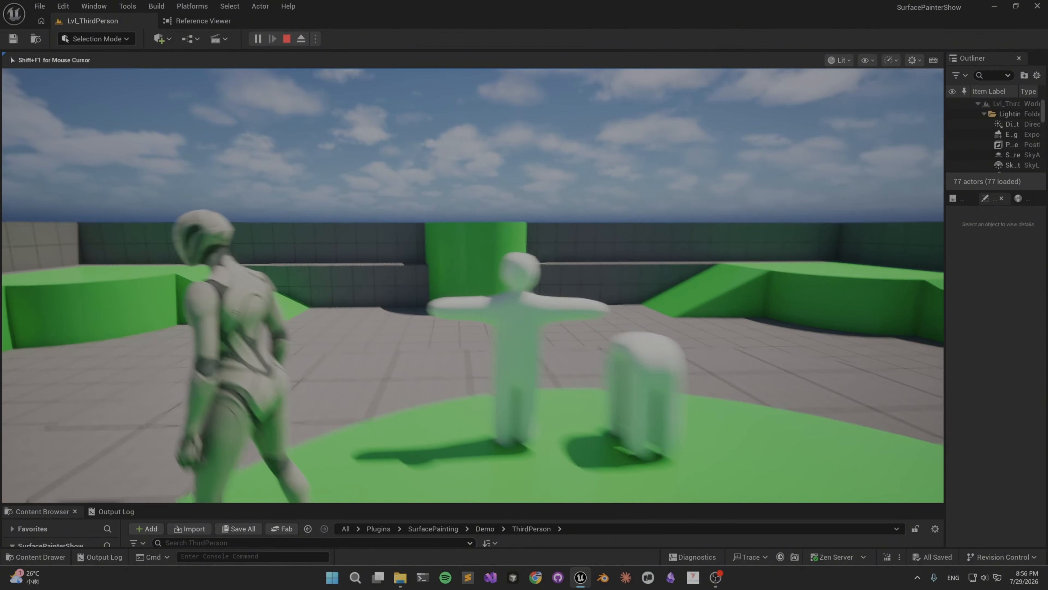
key("w")
key("shift+F1")
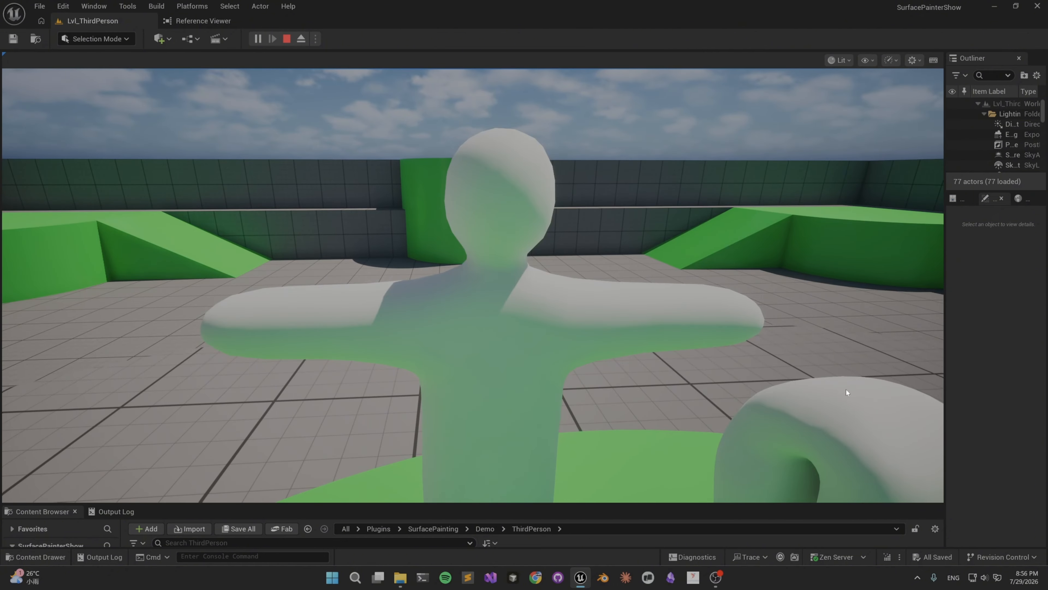
Frame both white figures with the fly camera and open the paint panel for the T-posed figure.
left_click(576, 365)
key("s")
key("w")
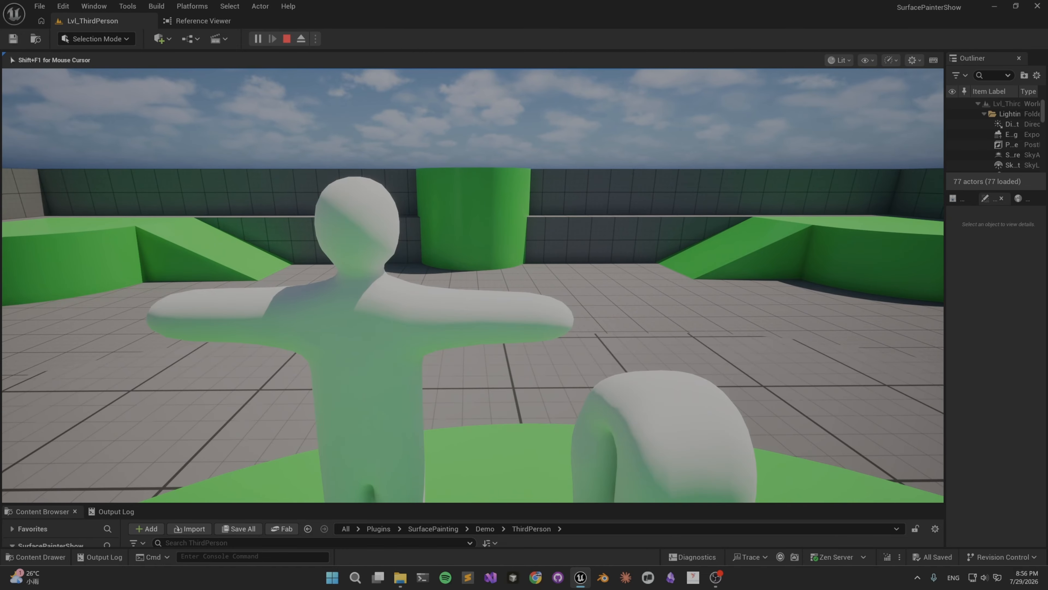
key("a")
key("d")
key("shift+F1")
left_click(501, 344)
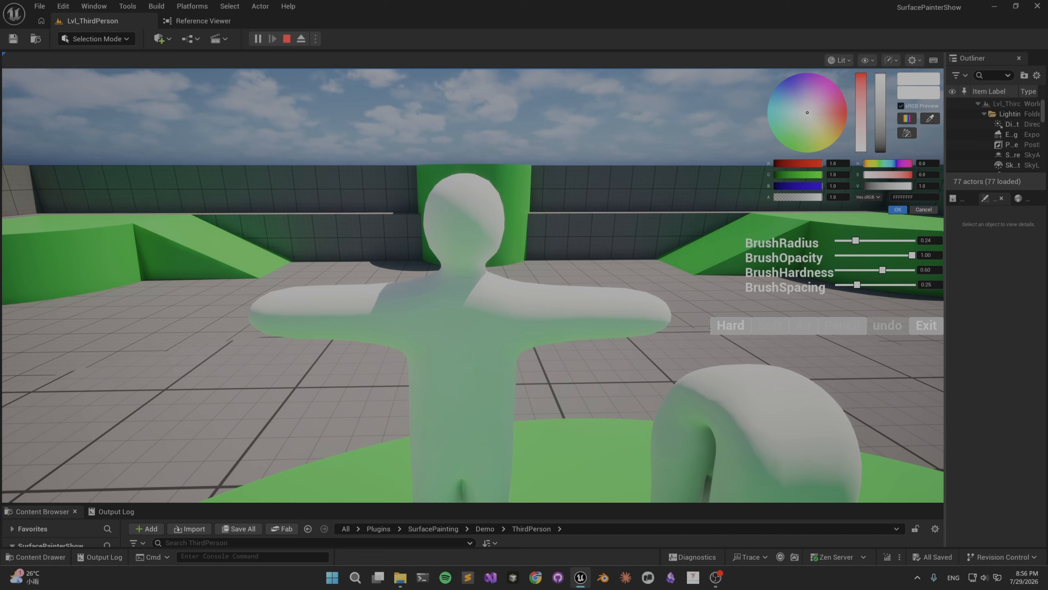
Paint a red stroke across the T-posed figure's chest and two pink bands across its head with the Hard brush.
left_click_drag(409, 319, 598, 316)
left_click_drag(832, 106, 836, 86)
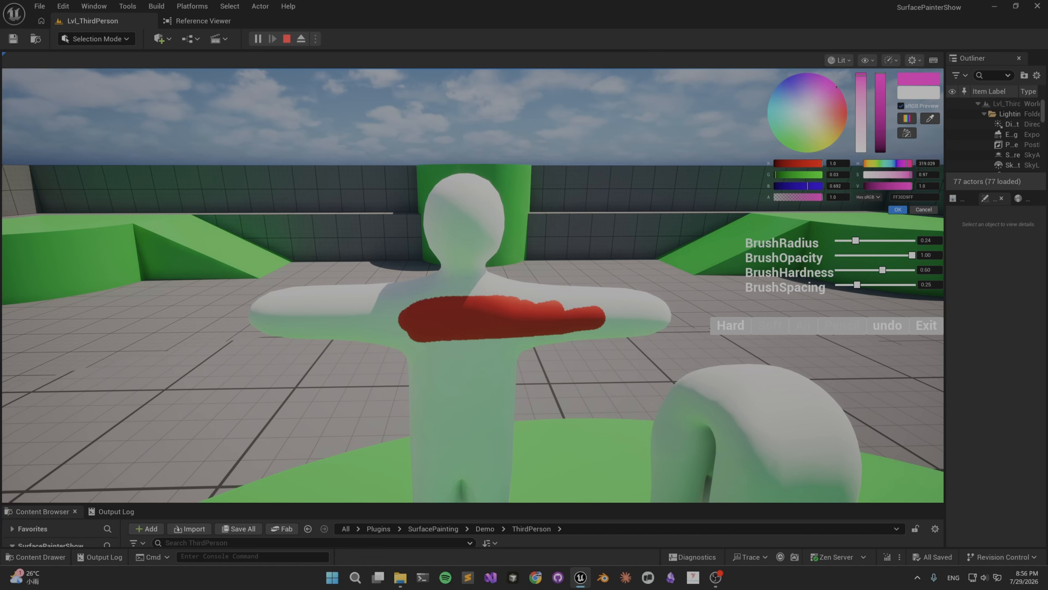
left_click_drag(426, 211, 489, 208)
left_click_drag(442, 241, 489, 241)
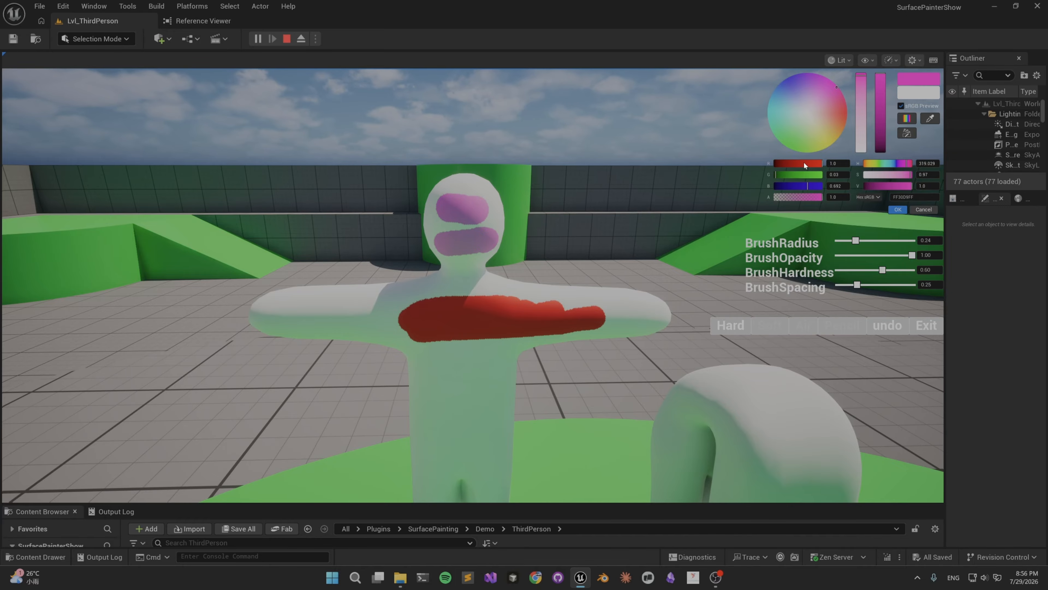
Switch to the Soft brush with a teal colour and paint the T-posed figure's arm near the shoulder.
left_click(794, 113)
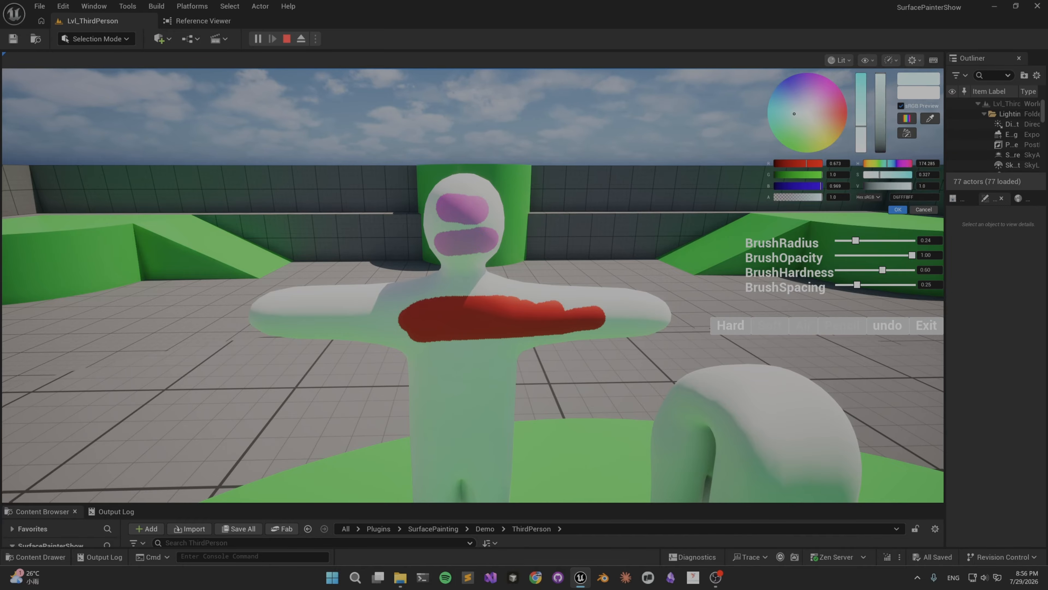
left_click(763, 329)
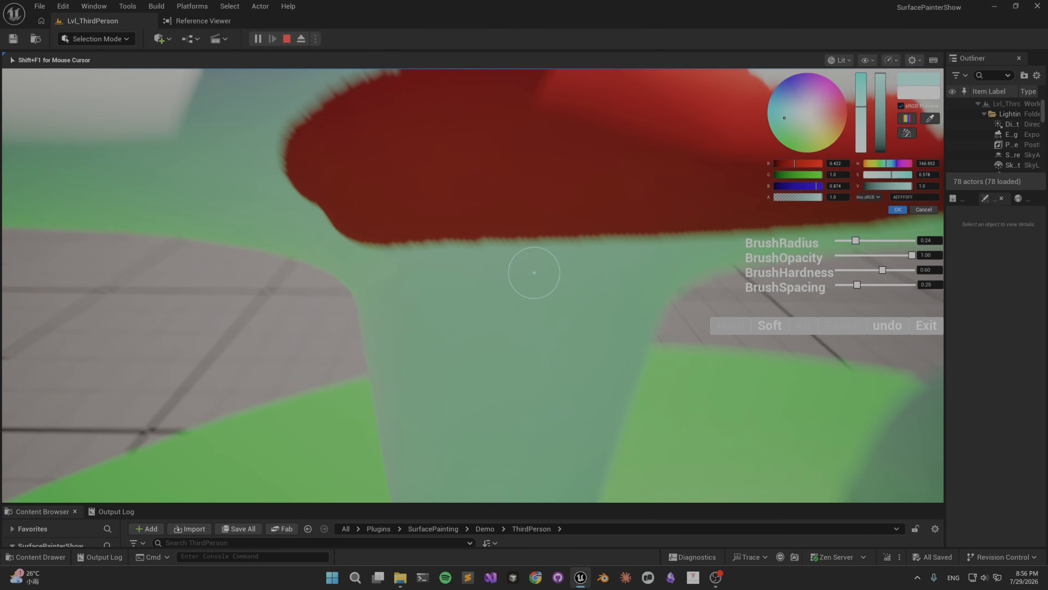
scroll(534, 273, "down", 5)
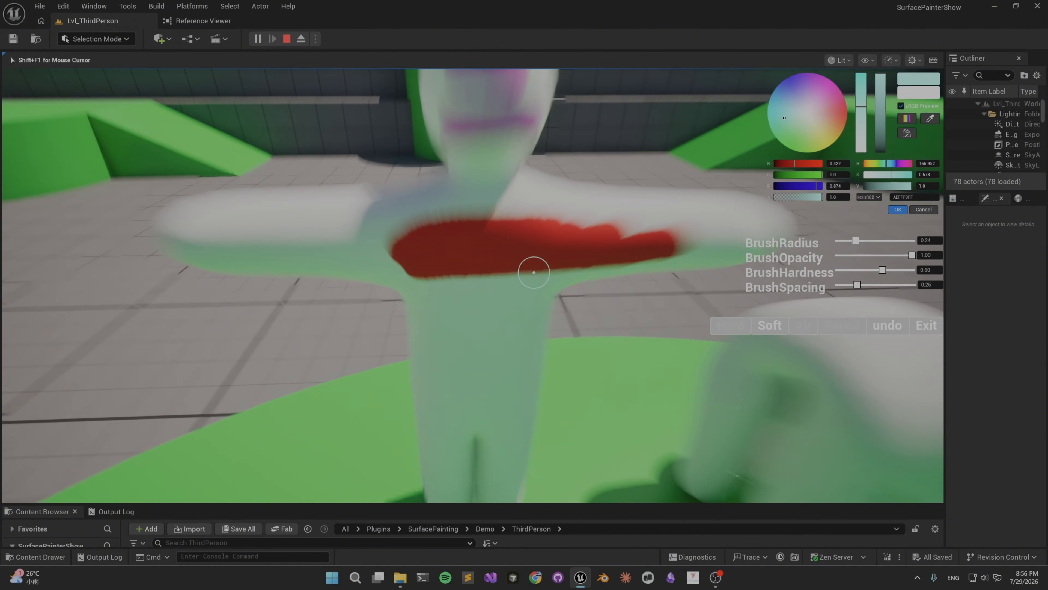
right_click_drag(433, 264, 527, 258)
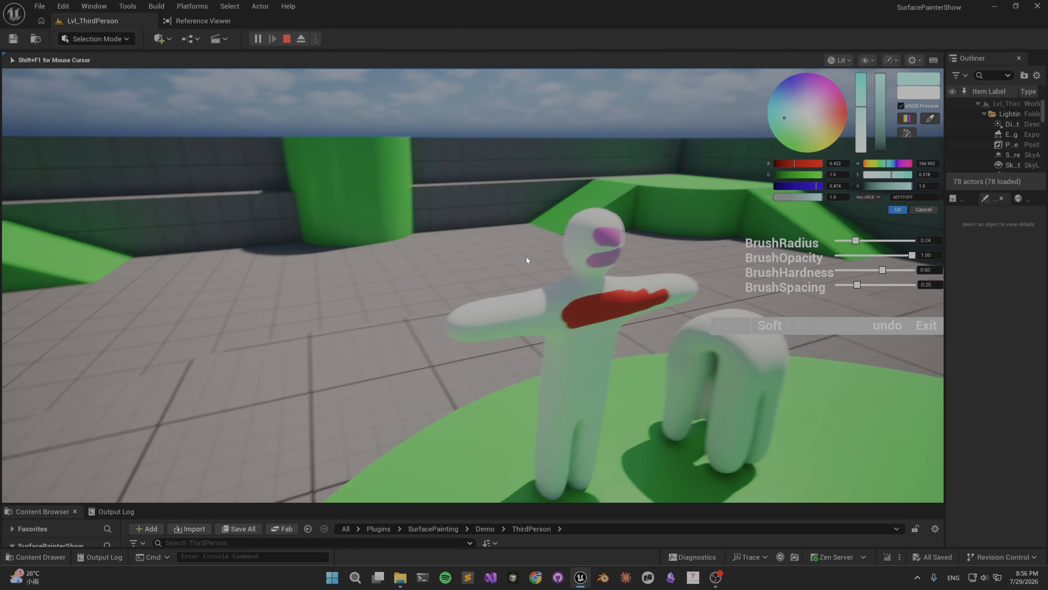
scroll(526, 260, "up", 4)
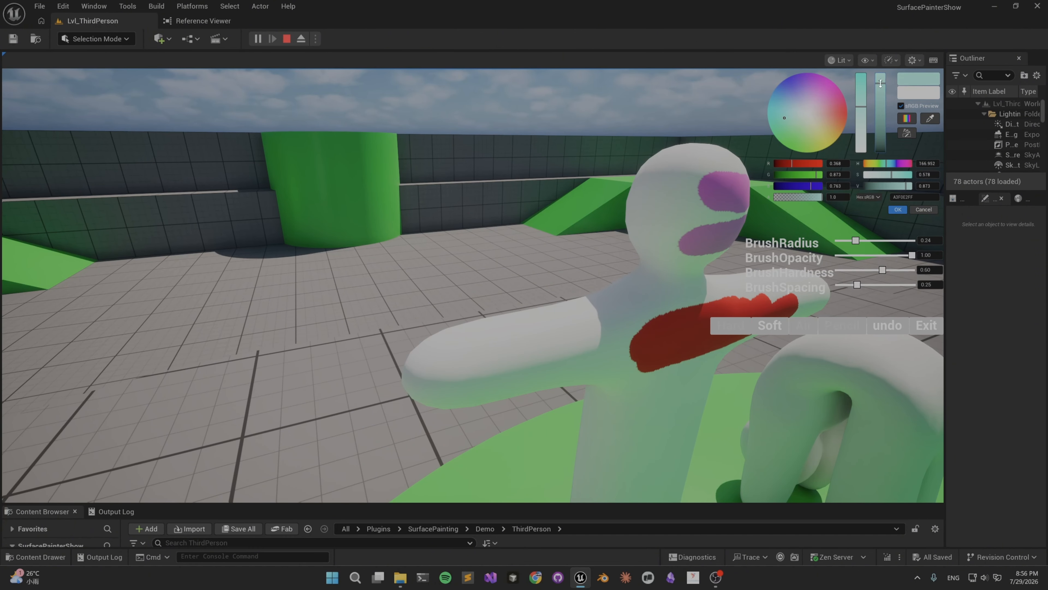
left_click(492, 343)
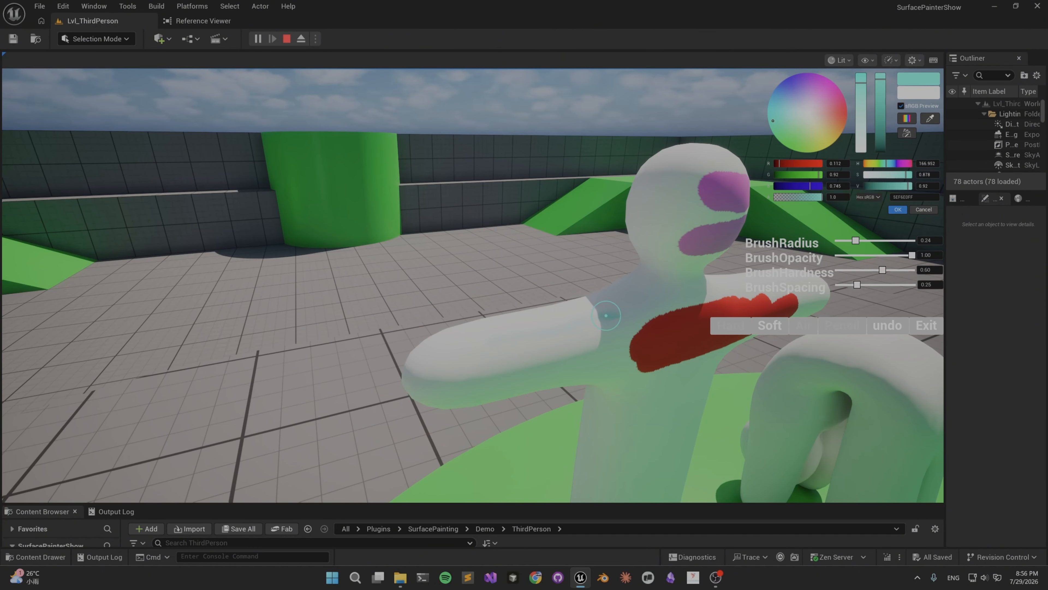
left_click_drag(519, 346, 608, 332)
right_click_drag(607, 332, 515, 319)
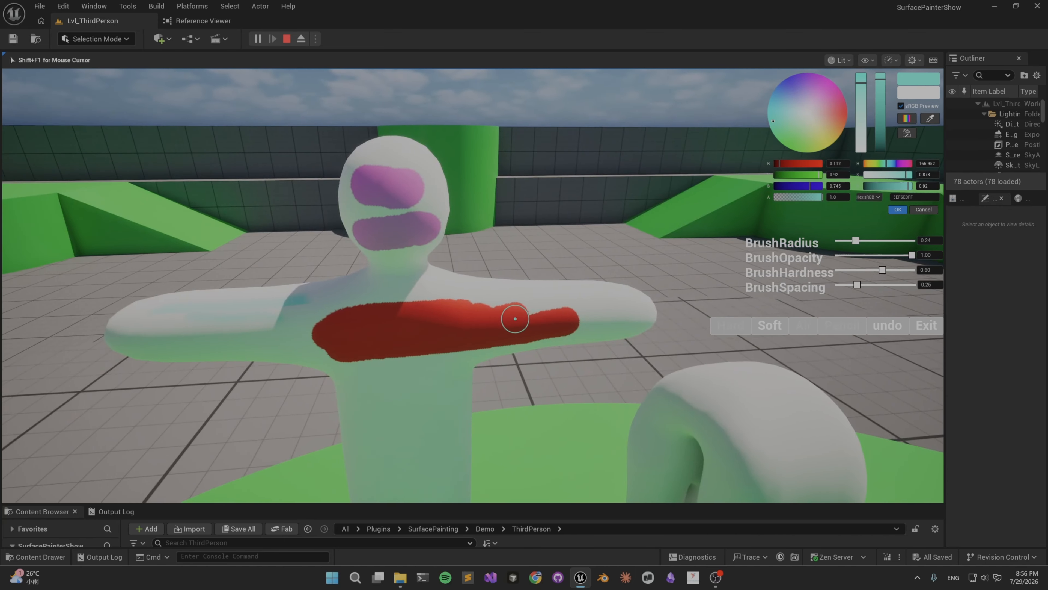
Frame the front of the T-posed figure and switch to the Air brush.
scroll(515, 318, "up", 5)
left_click_drag(398, 329, 535, 343)
key("shift+F1")
scroll(534, 343, "down", 5)
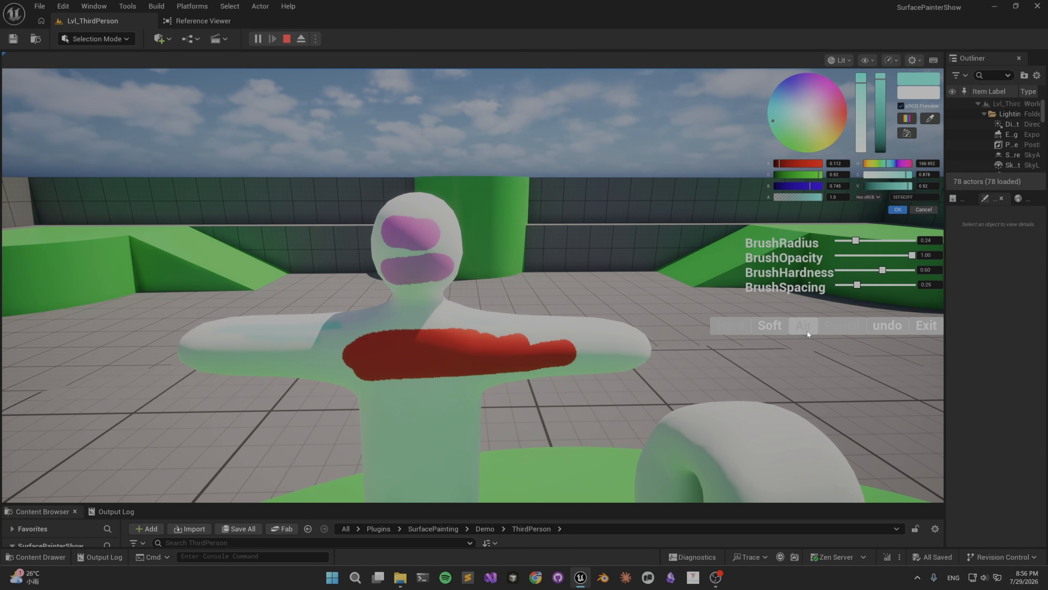
left_click(805, 325)
Undo the teal and pink strokes on the T-posed figure and exit surface painting.
left_click(890, 327)
left_click(890, 327)
left_click(889, 327)
left_click(937, 327)
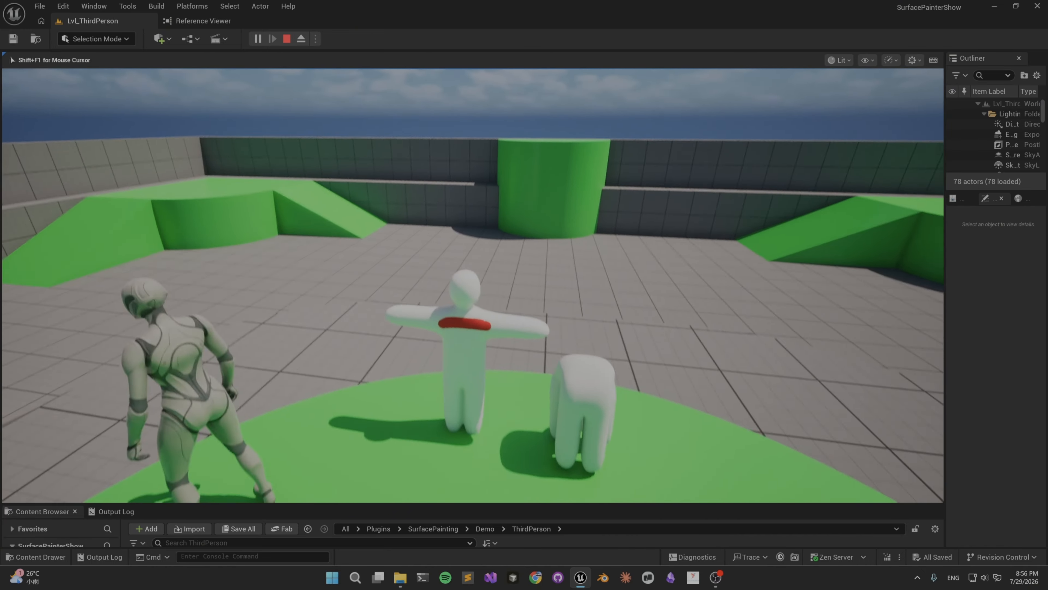
Stop playing the demo level and frame both white figures in the editor viewport.
left_click_drag(662, 372, 658, 363)
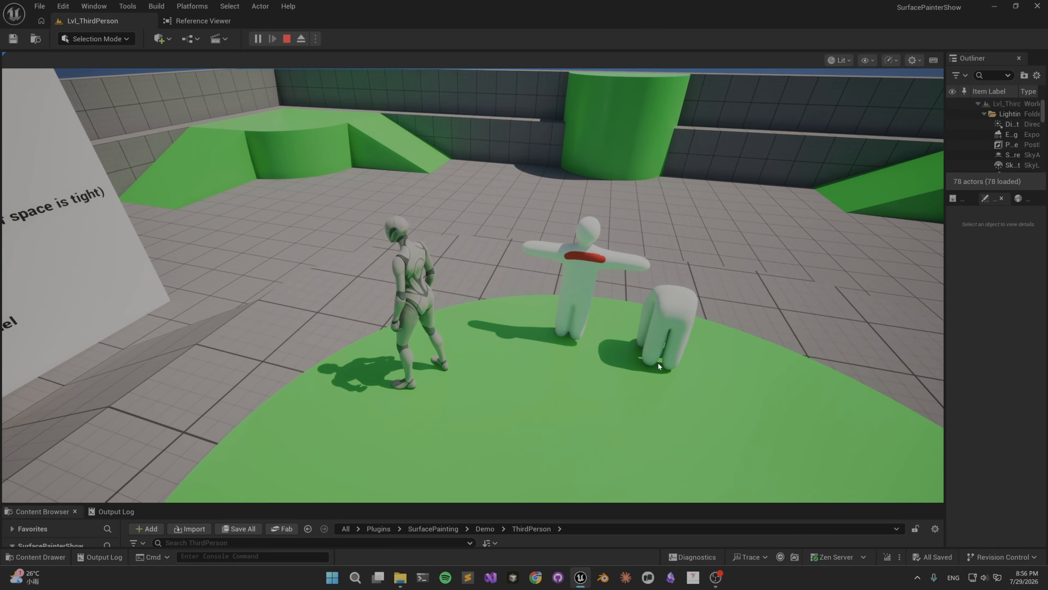
left_click(658, 363)
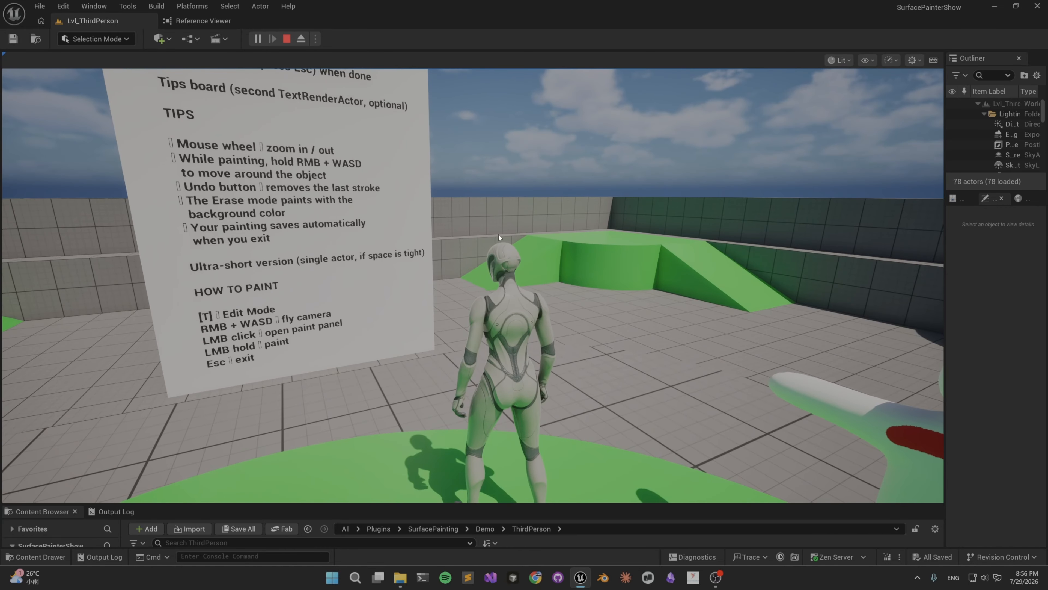
key("Escape")
right_click_drag(562, 244, 584, 260)
scroll(584, 261, "up", 2)
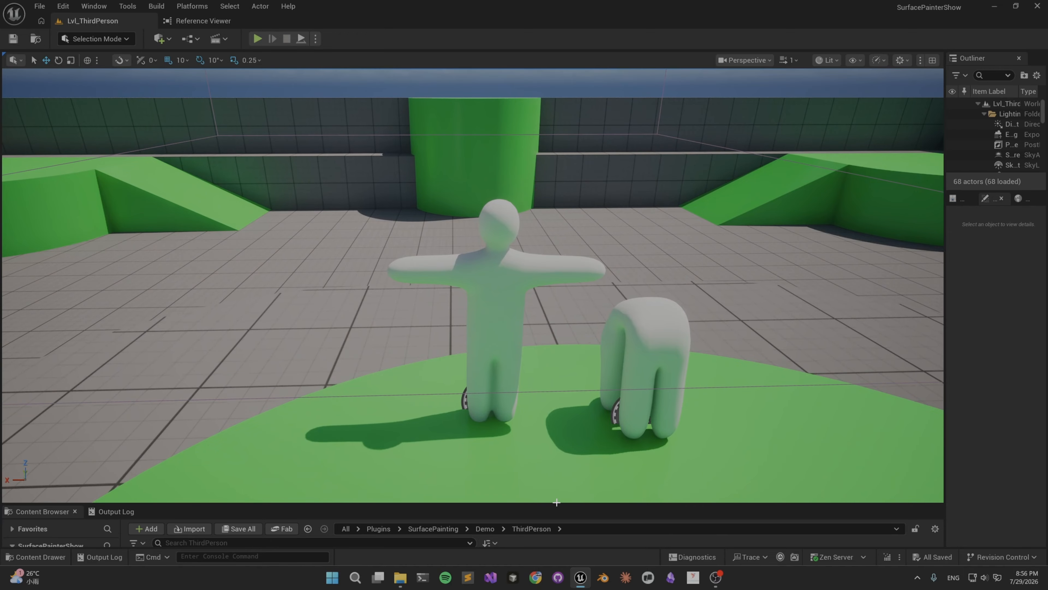
Enlarge the Content Browser and the Outliner area, and show the World Partition map.
left_click_drag(522, 505, 490, 305)
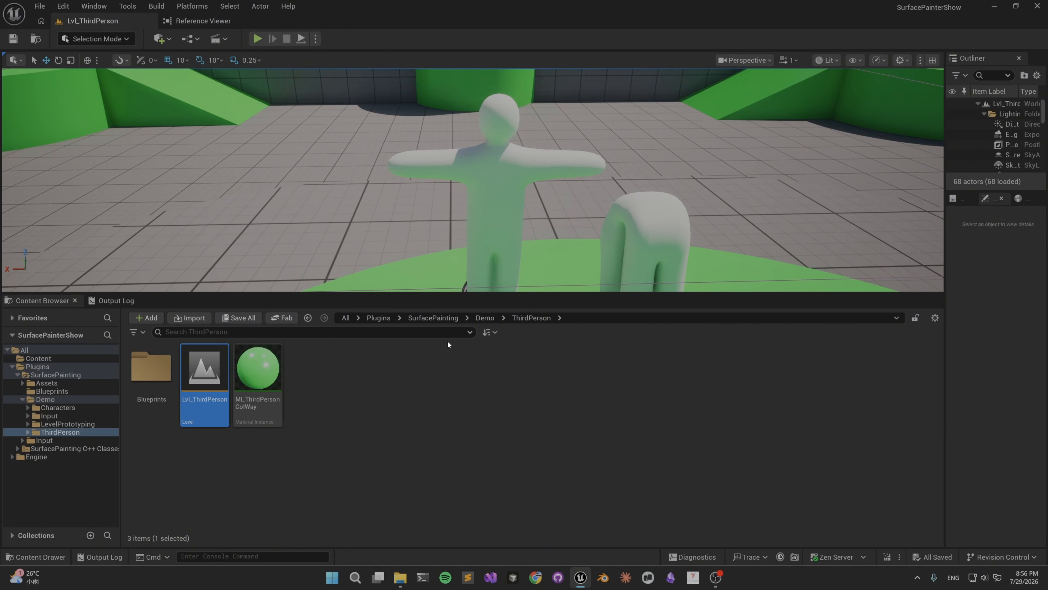
left_click_drag(945, 227, 590, 228)
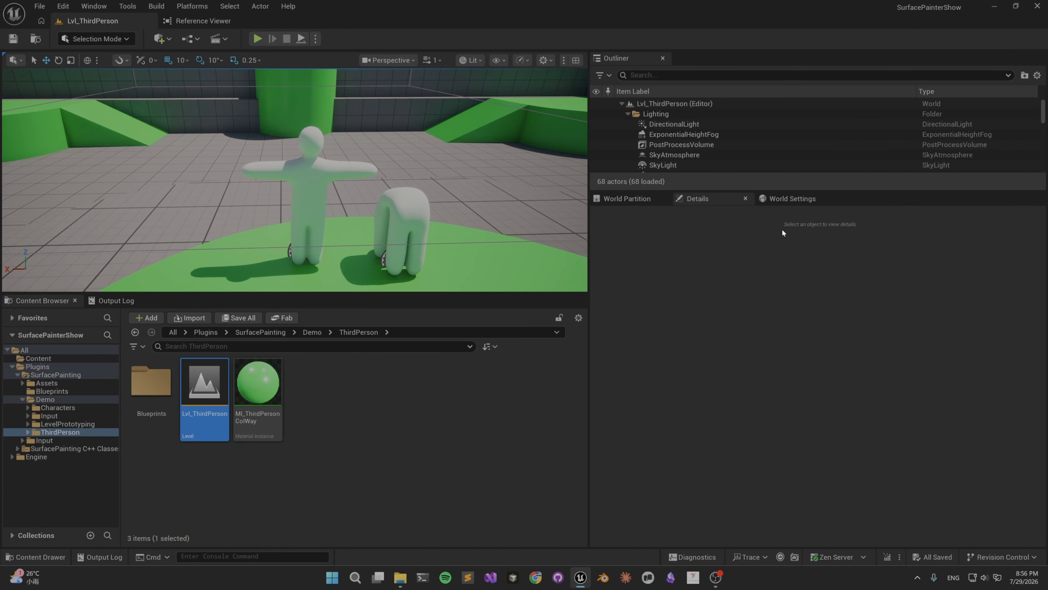
left_click(790, 199)
left_click(624, 200)
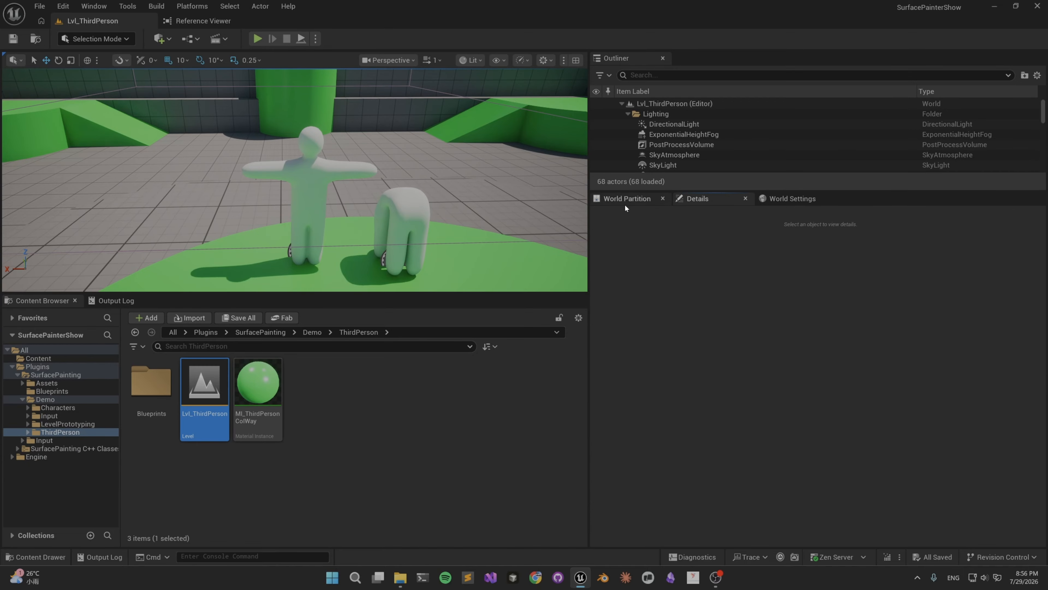
Open BP_ThirdPersonCharacter from the ThirdPerson Blueprints folder and dock its editor beside the level.
double_click(152, 386)
double_click(155, 390)
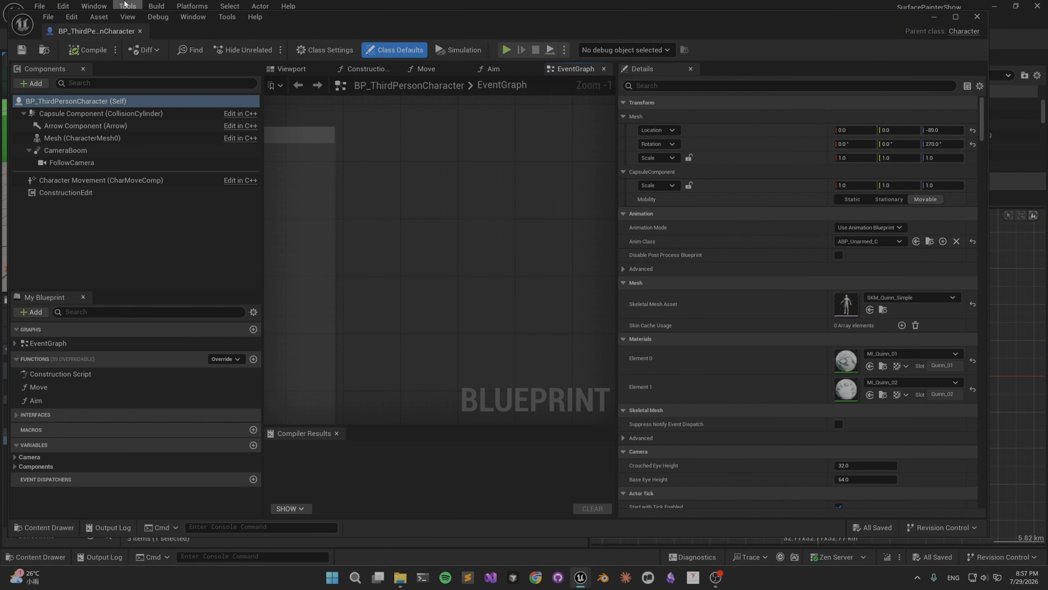
left_click_drag(95, 30, 208, 20)
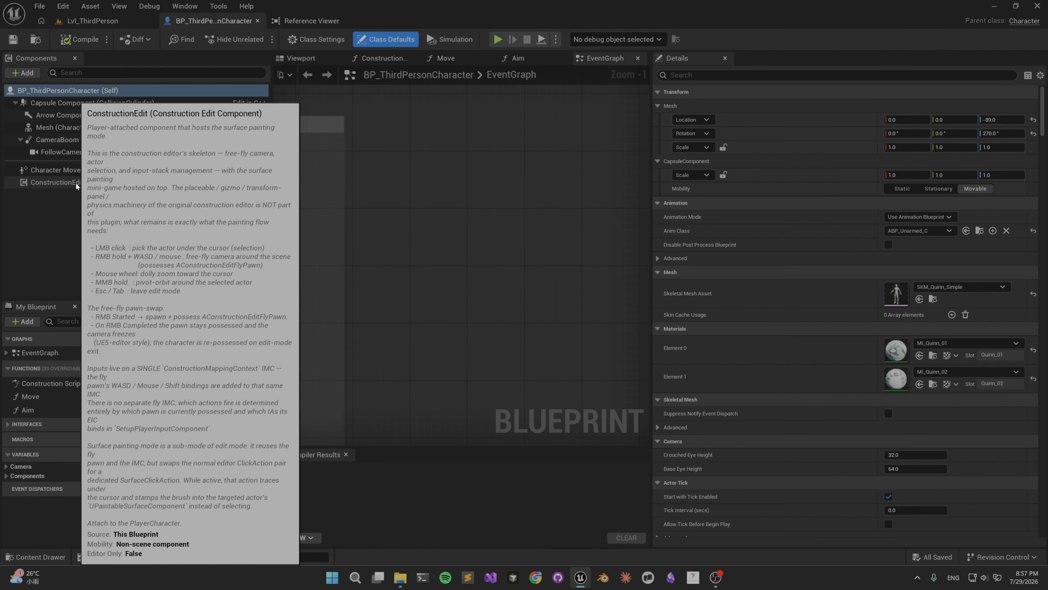
Select the character's ConstructionEdit component and filter the existing components for "cons".
left_click(76, 183)
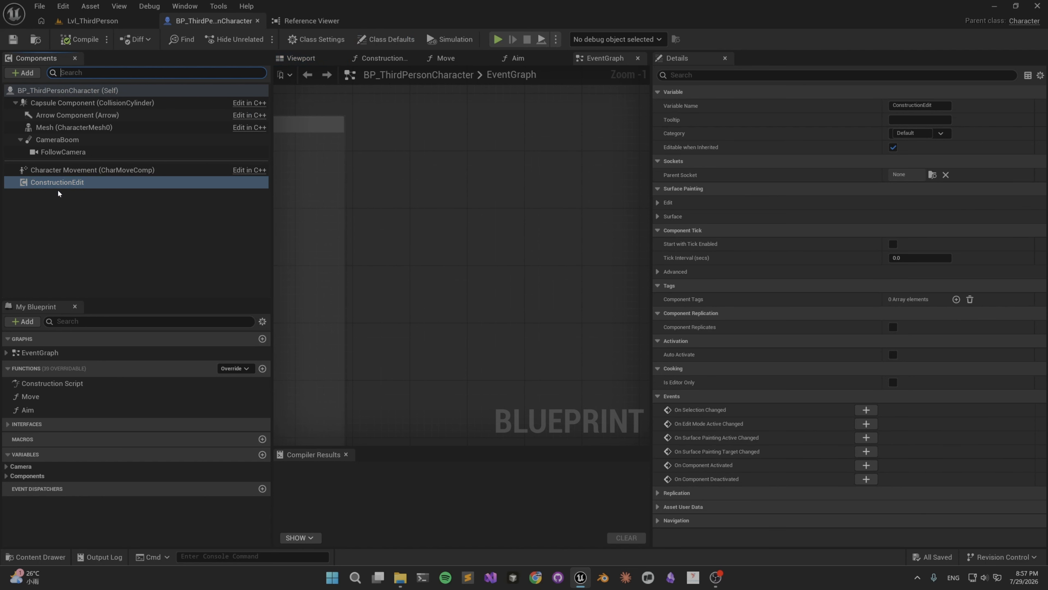
left_click(112, 74)
type("const")
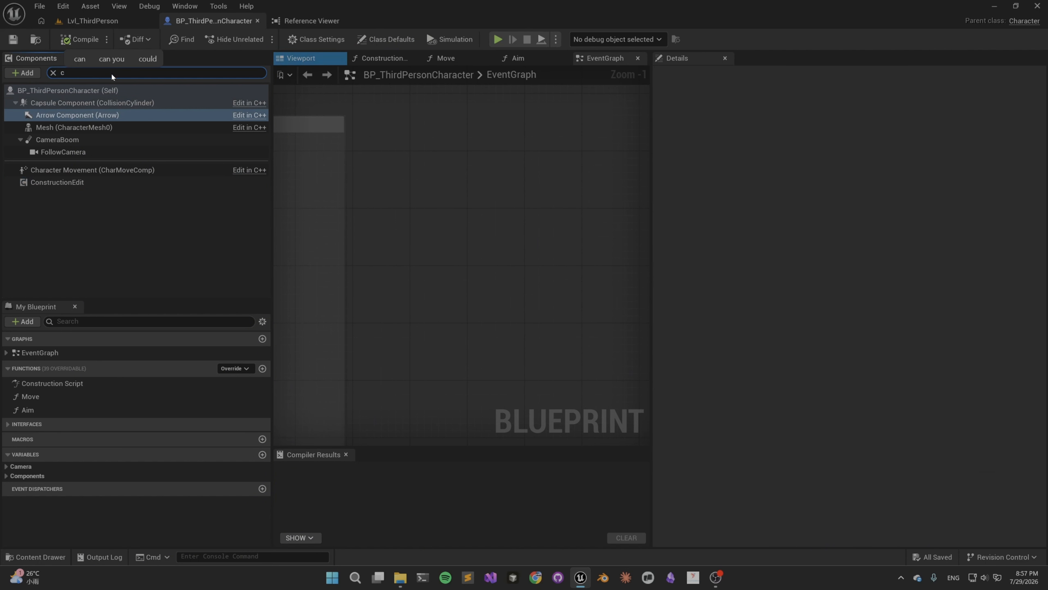
key("BackSpace")
key("BackSpace")
key("BackSpace")
key("BackSpace")
key("BackSpace")
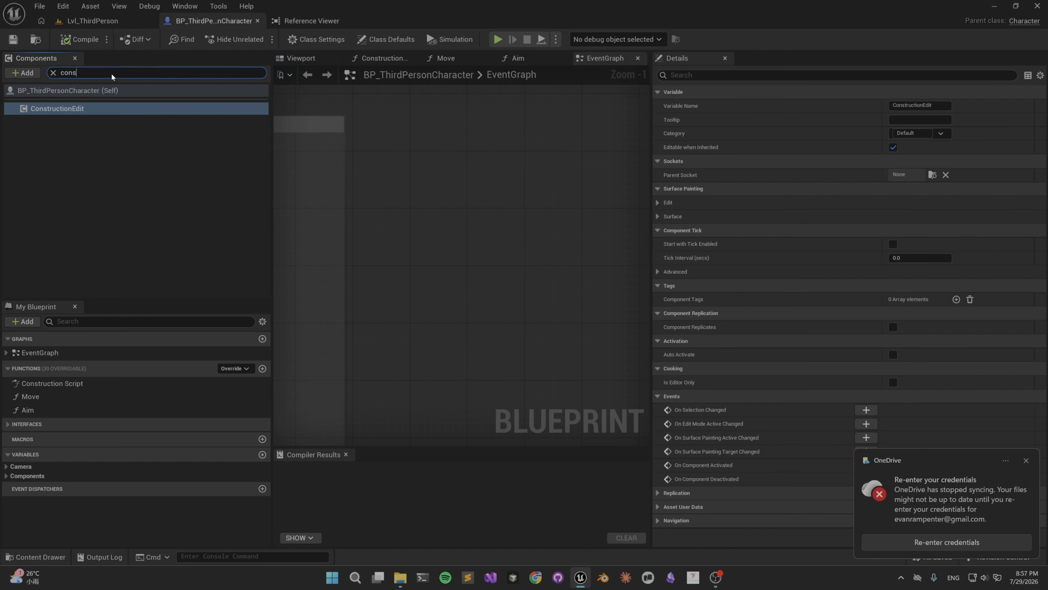
Search the addable components for "cons" to locate Construction Edit, and select the ConstructionEdit component.
left_click(24, 73)
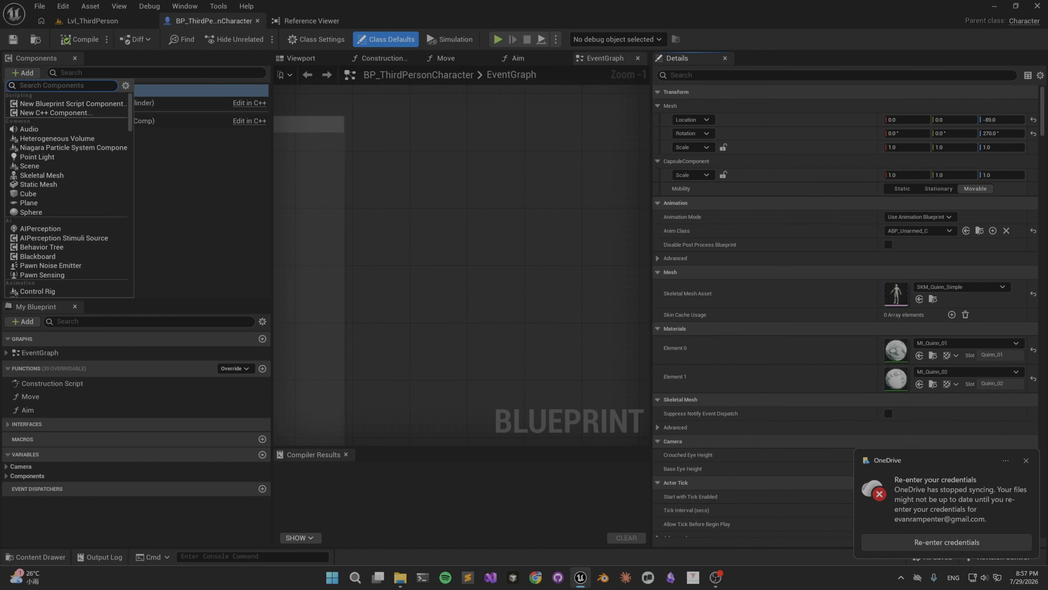
type("cons")
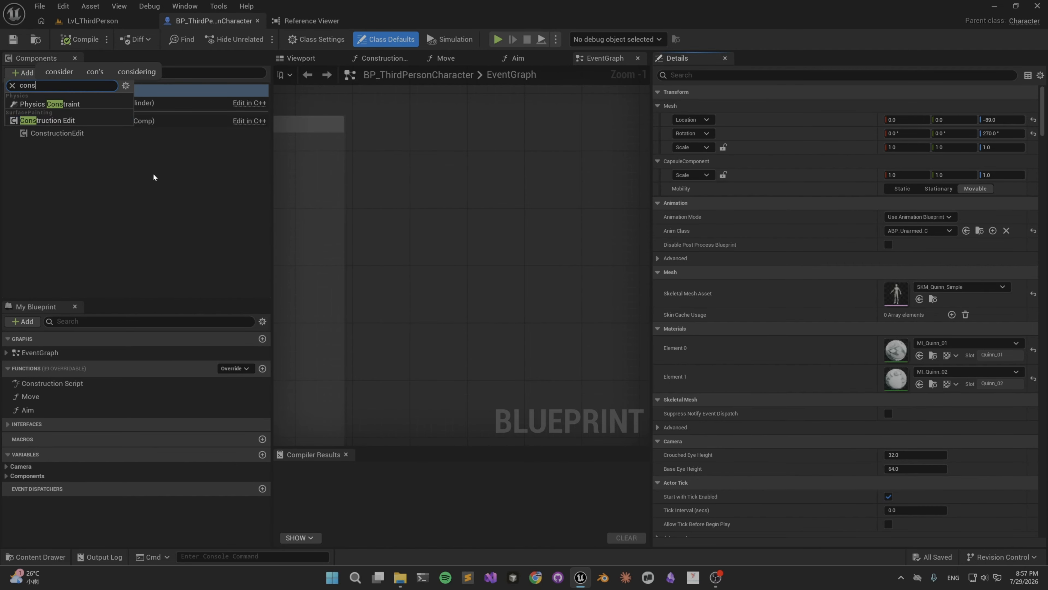
left_click(64, 120)
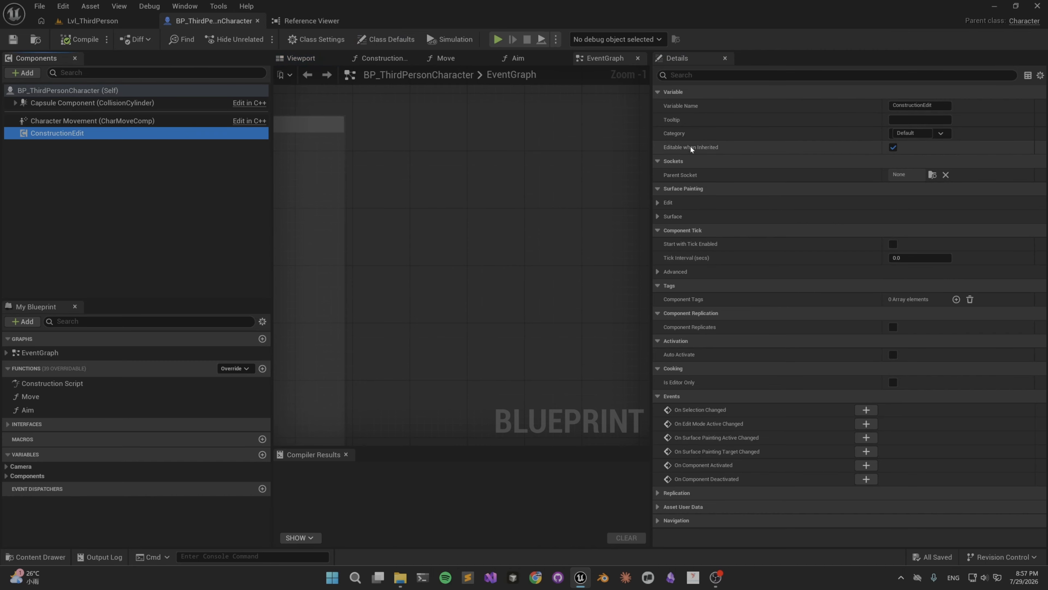
Examine ConstructionEdit's Toggle Input and Input settings, including the Fly and Camera actions.
left_click(659, 203)
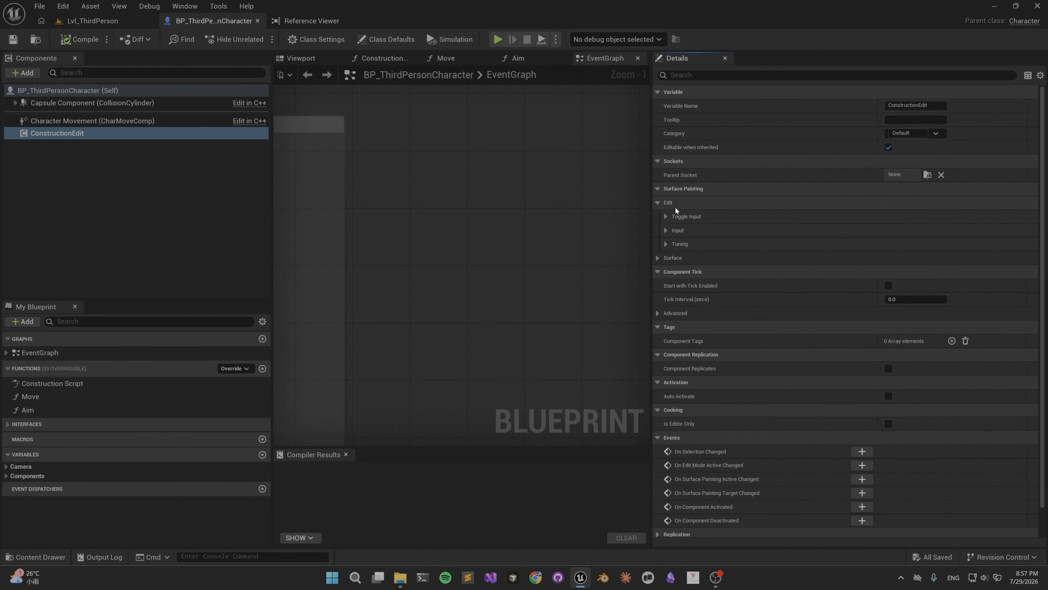
left_click(671, 216)
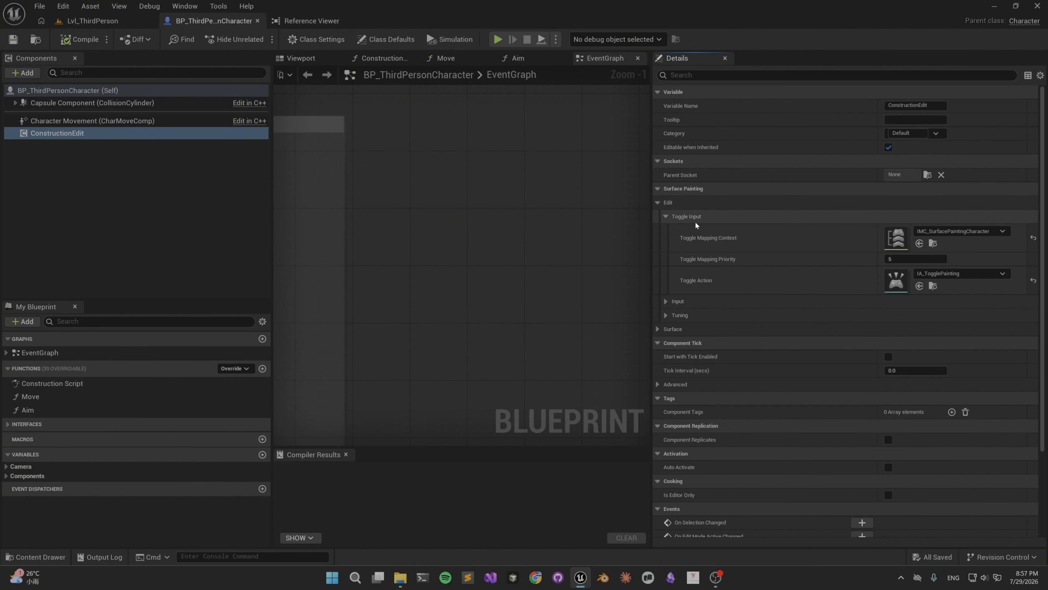
left_click(665, 301)
scroll(914, 281, "down", 2)
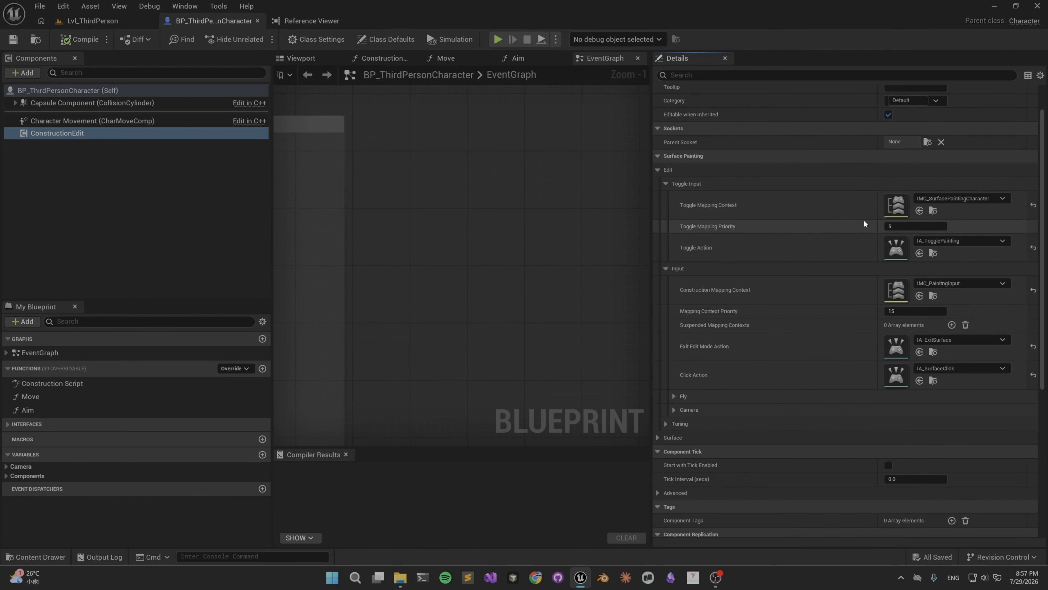
left_click(684, 393)
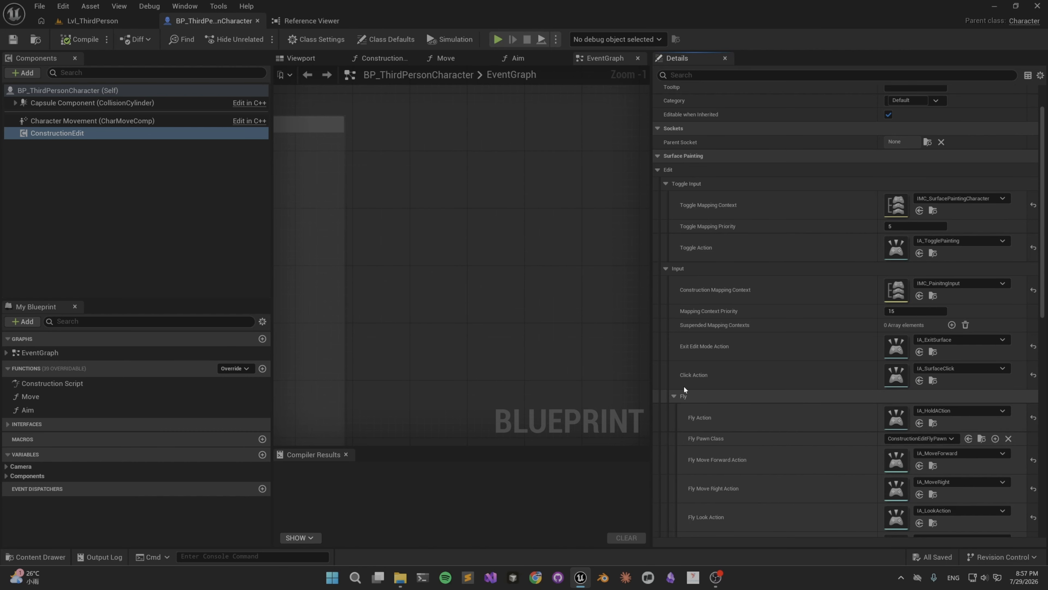
scroll(705, 383, "down", 5)
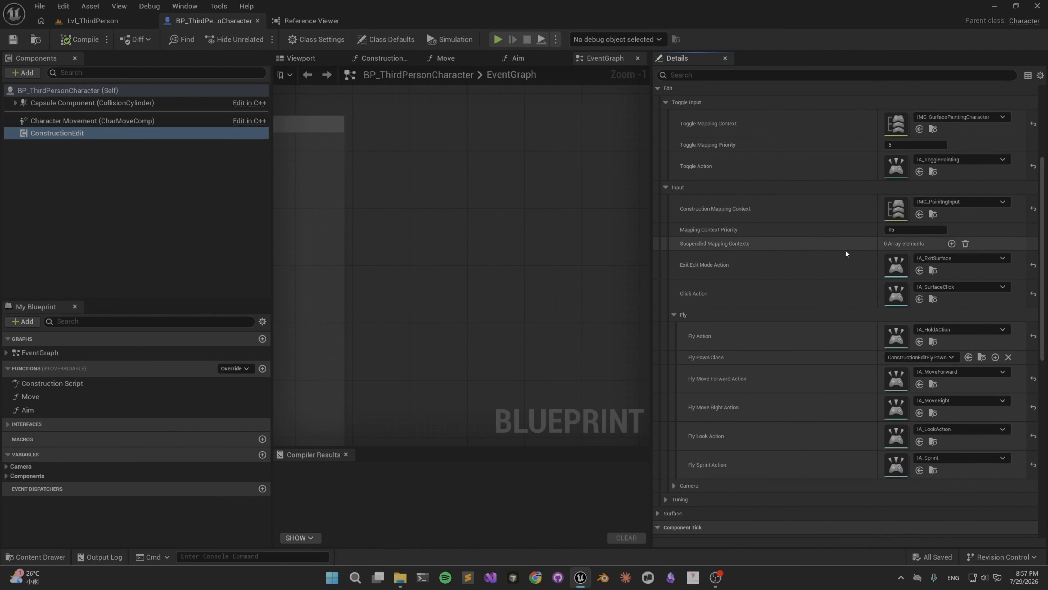
scroll(736, 462, "down", 1)
left_click(678, 468)
scroll(794, 416, "down", 7)
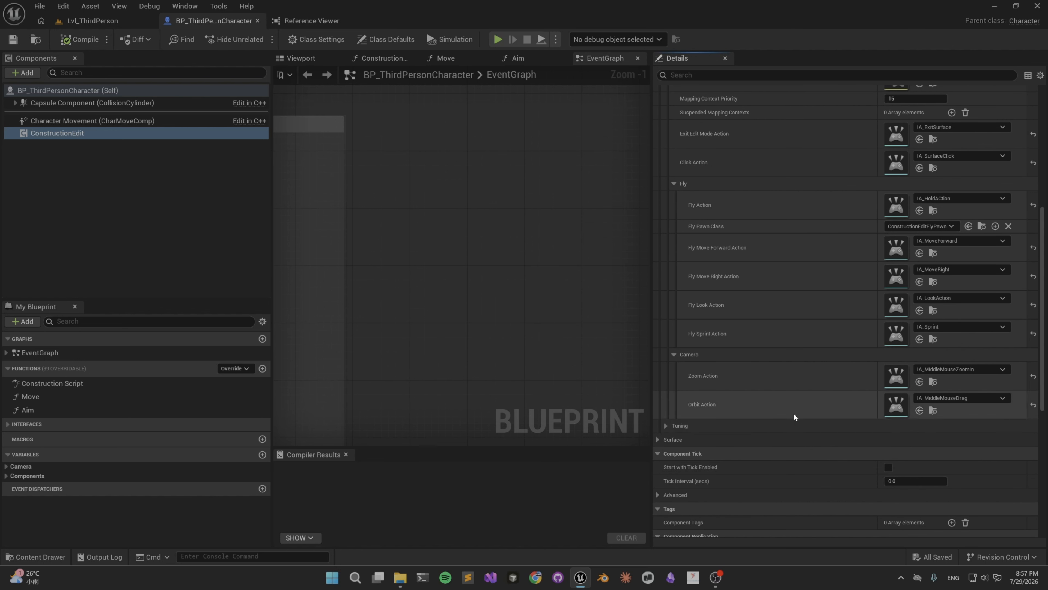
Examine ConstructionEdit's Tuning settings, including the nested Camera orbit and zoom values.
left_click(669, 425)
scroll(867, 411, "down", 3)
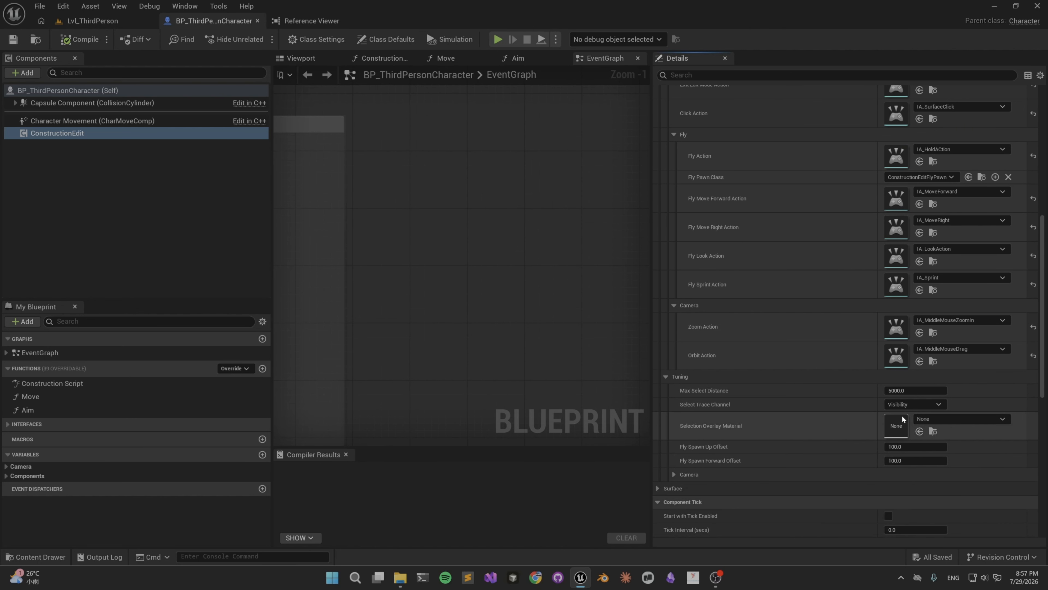
scroll(866, 410, "down", 4)
left_click(675, 410)
scroll(779, 405, "down", 5)
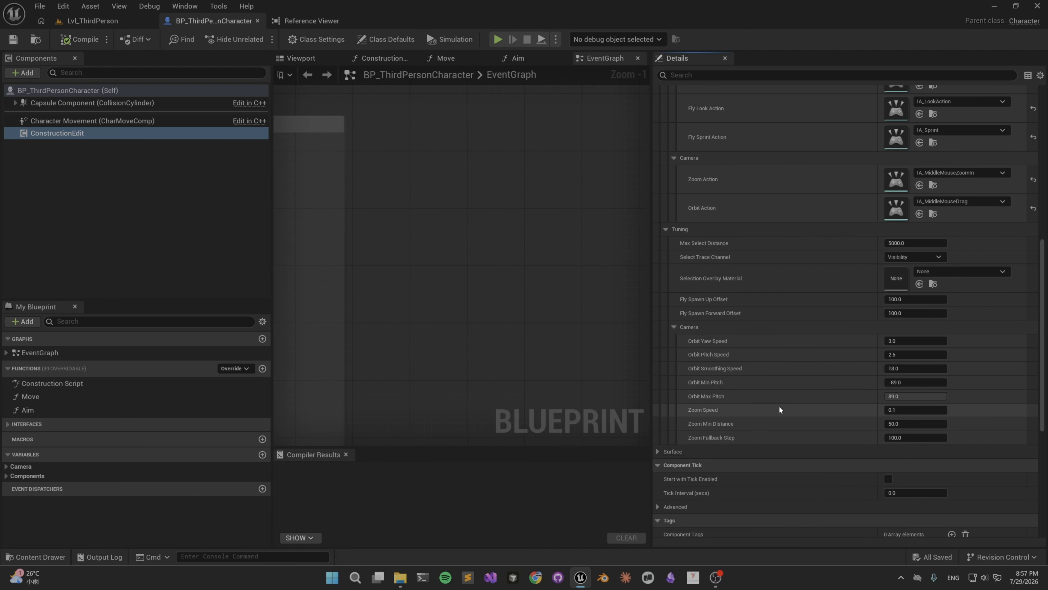
Reveal ConstructionEdit's Surface settings and locate the WBP_SurfacePaintingHUD asset assigned as its HUD class.
scroll(779, 405, "down", 3)
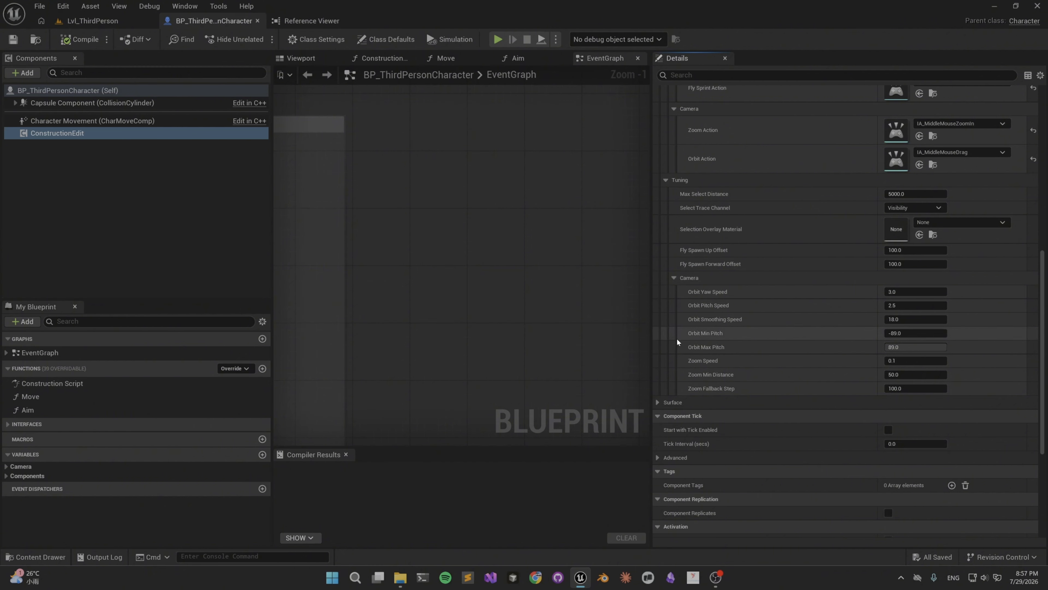
left_click(658, 402)
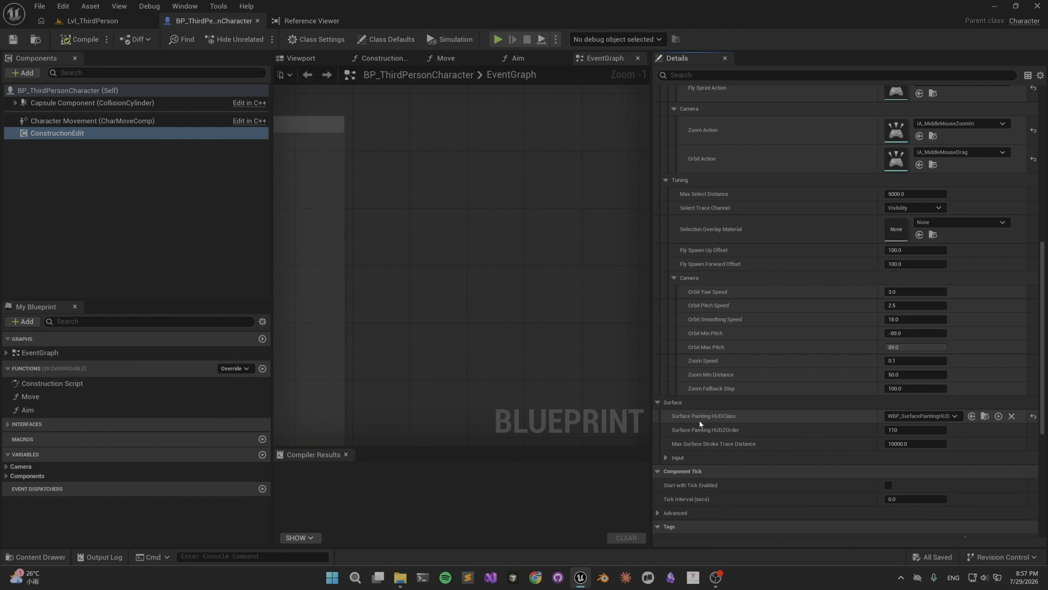
left_click(986, 418)
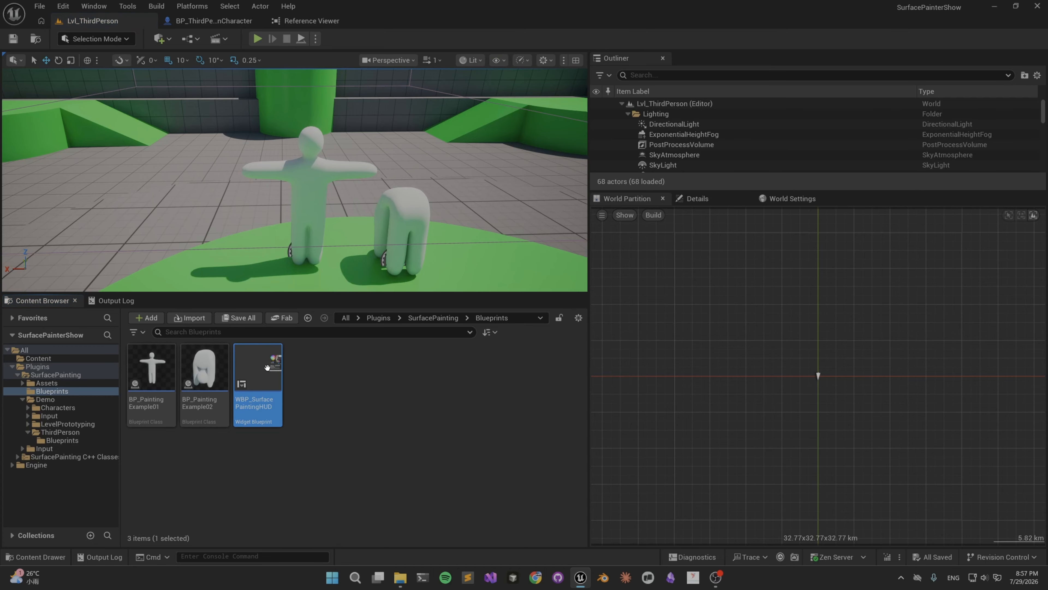
Open the WBP_SurfacePaintingHUD widget, select its ActiveColorPicker, and search the widget palette for "color" to locate Color Picker Alt.
double_click(277, 367)
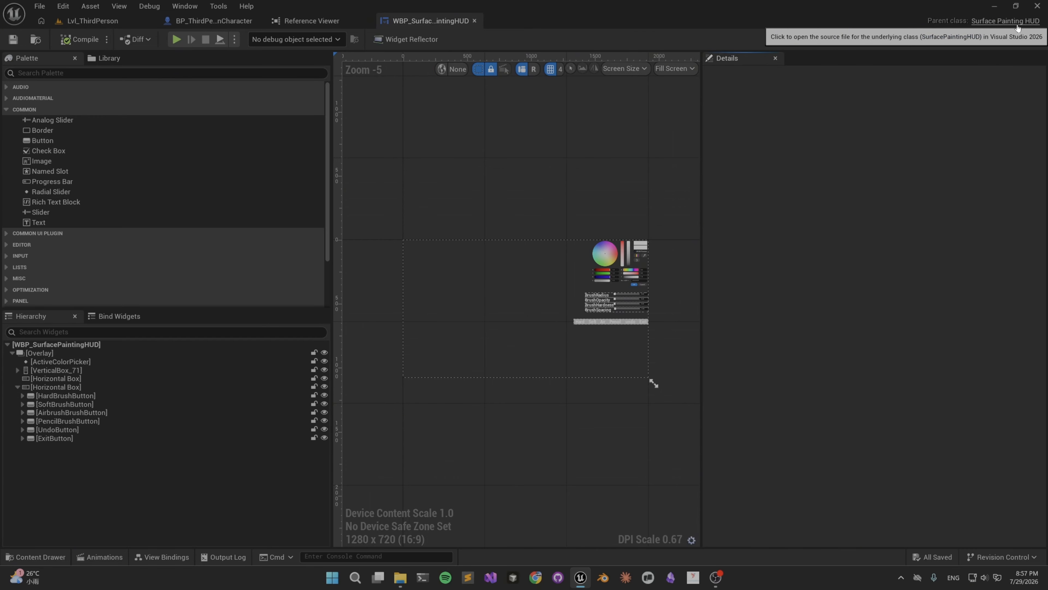
scroll(625, 251, "up", 6)
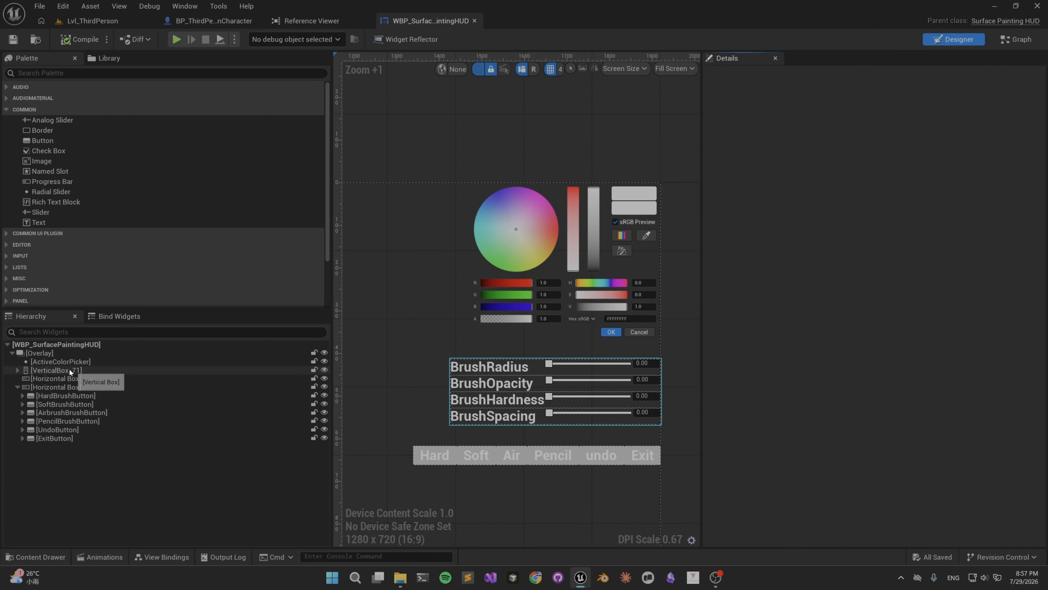
left_click(66, 362)
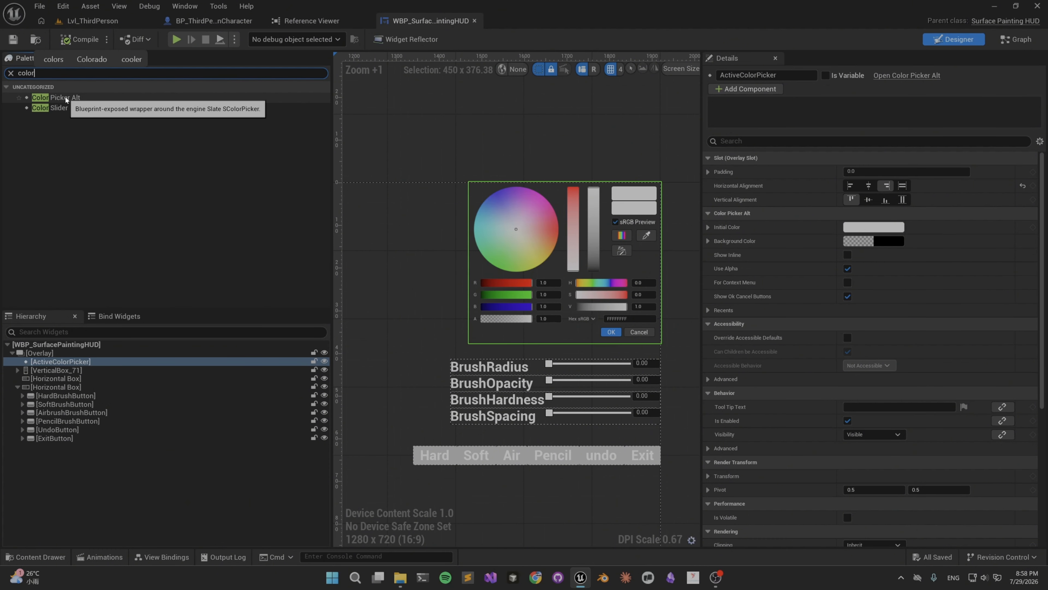
left_click(75, 100)
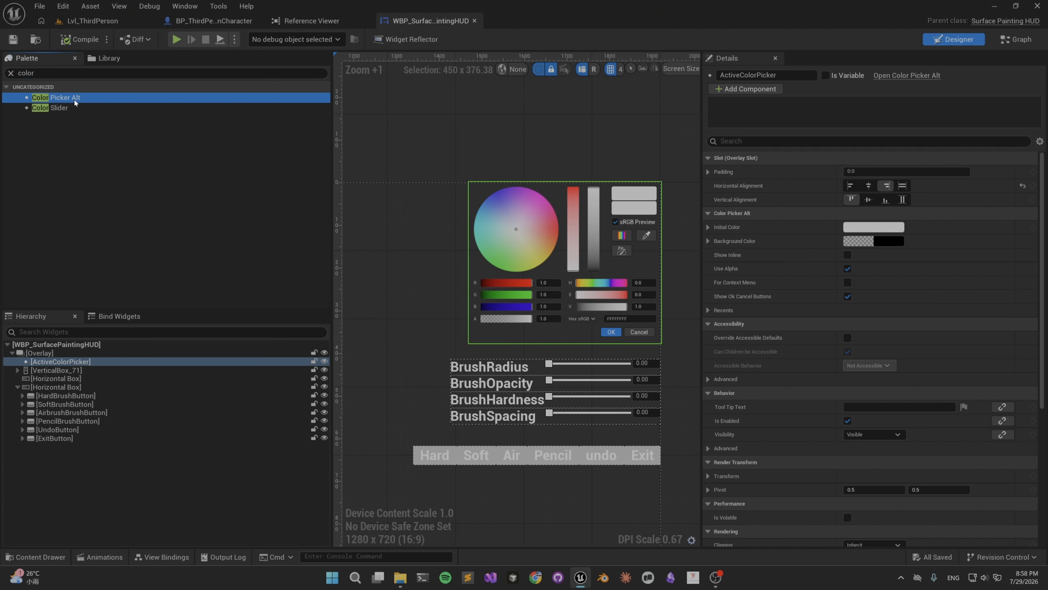
Examine the BrushRadius, BrushOpacity and BrushHardness slider rows in the HUD widget layout.
left_click(528, 370)
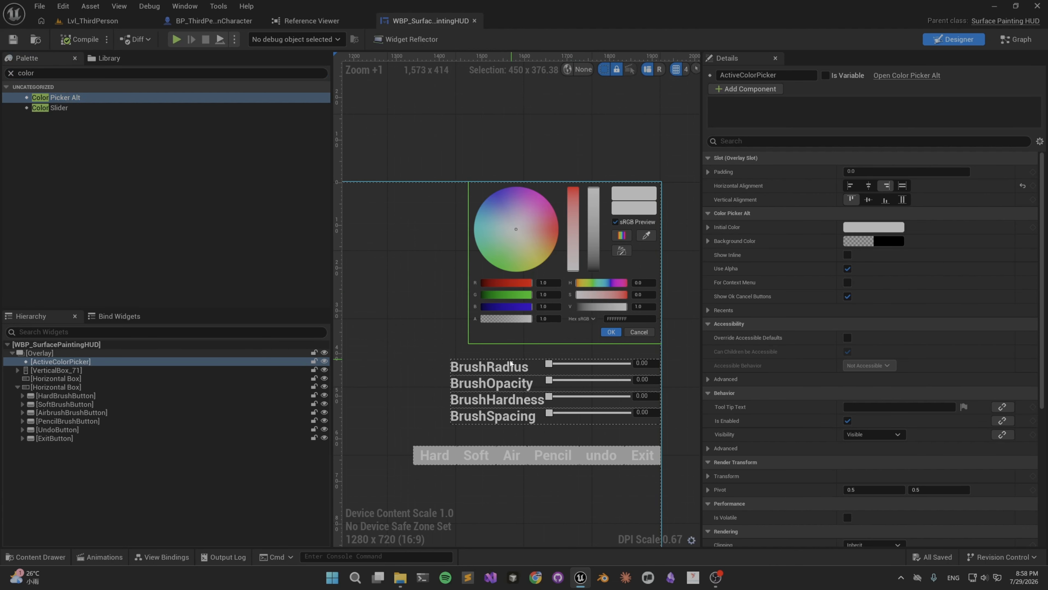
left_click(588, 375)
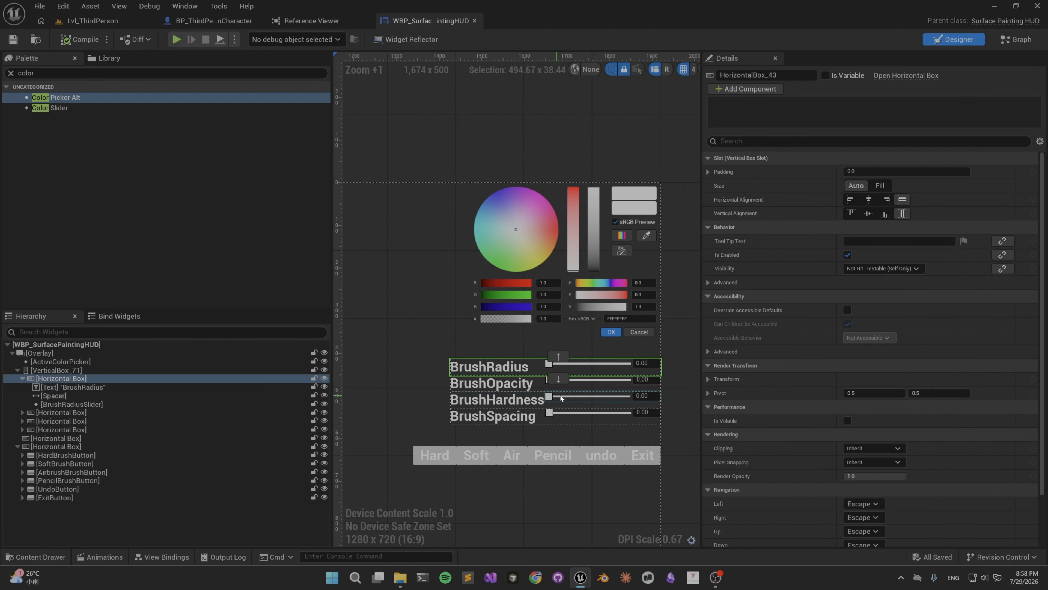
left_click(586, 383)
left_click(593, 407)
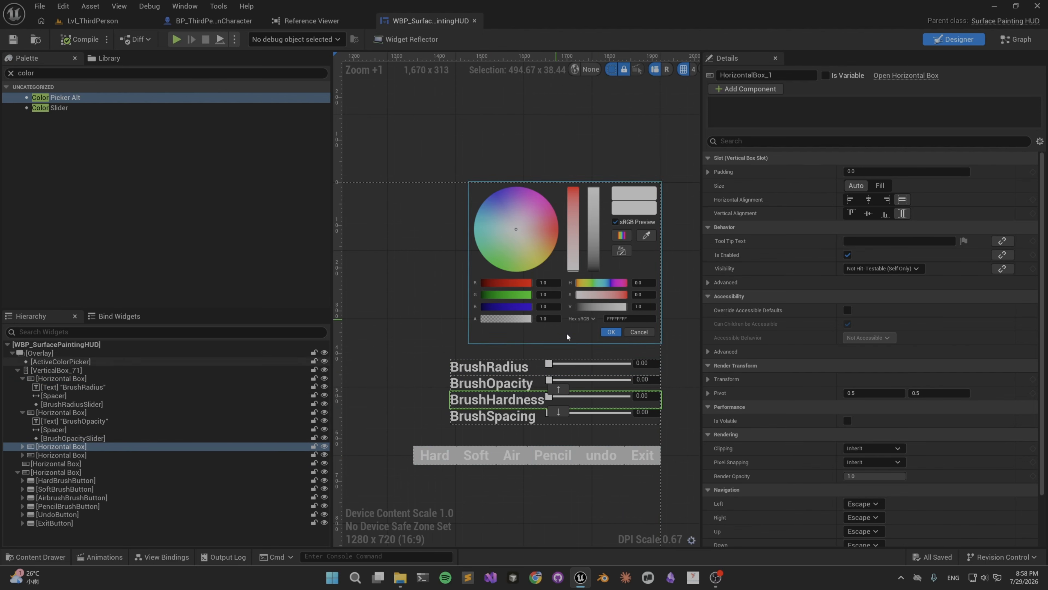
Return to the Lvl_ThirdPerson level, widen its viewport, and select the T-pose figure.
left_click(105, 20)
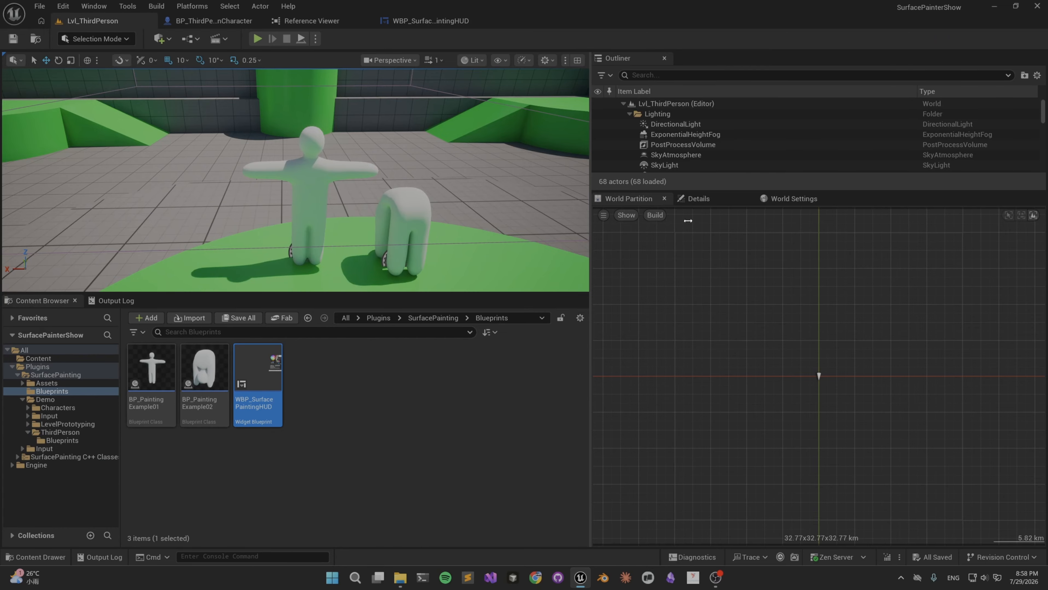
left_click_drag(588, 210, 836, 210)
right_click_drag(520, 231, 527, 182)
key("w")
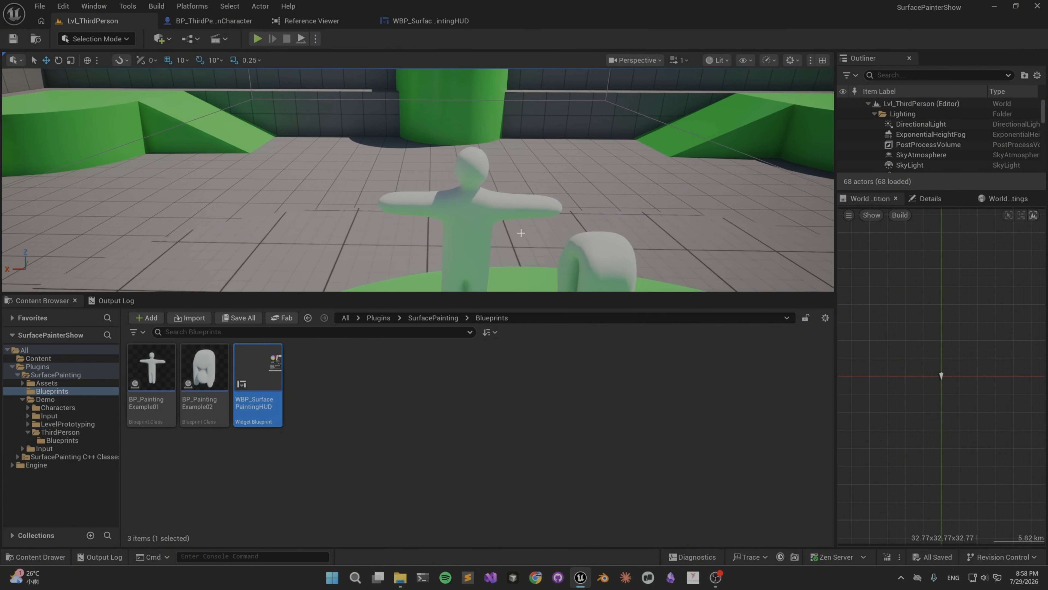
left_click(475, 224)
Open the BP_PaintingExample01 blueprint, search its addable components for "paint", and select the existing PaintableSurface component.
left_click(152, 367)
double_click(152, 367)
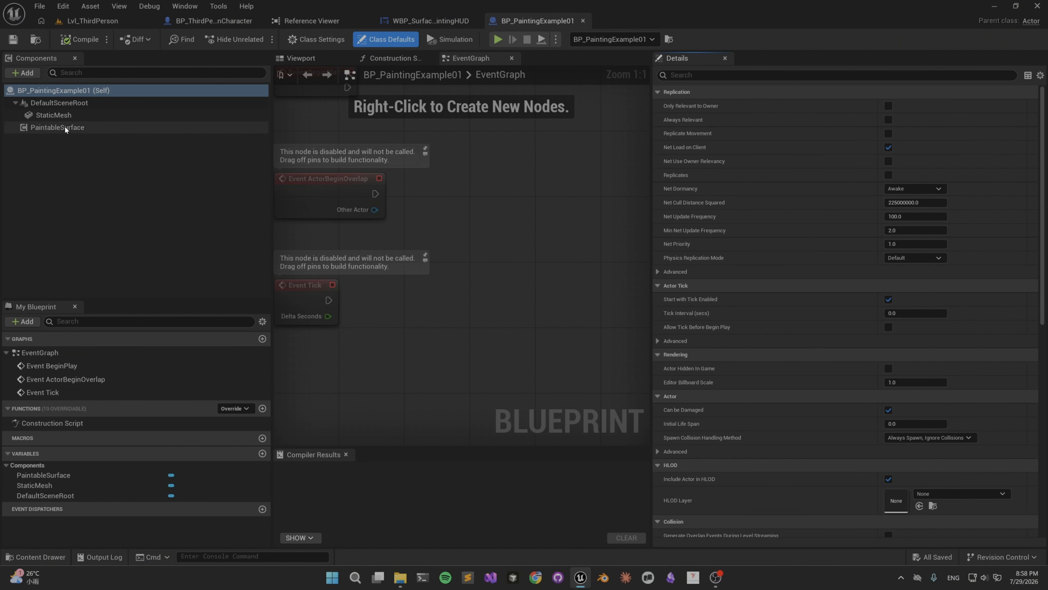
left_click(23, 73)
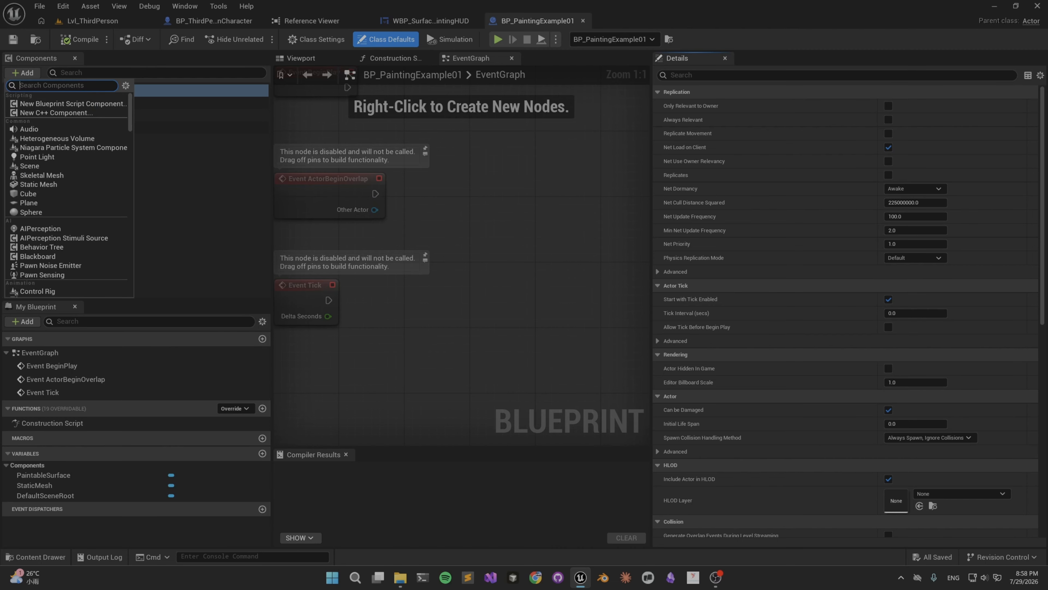
type("paint")
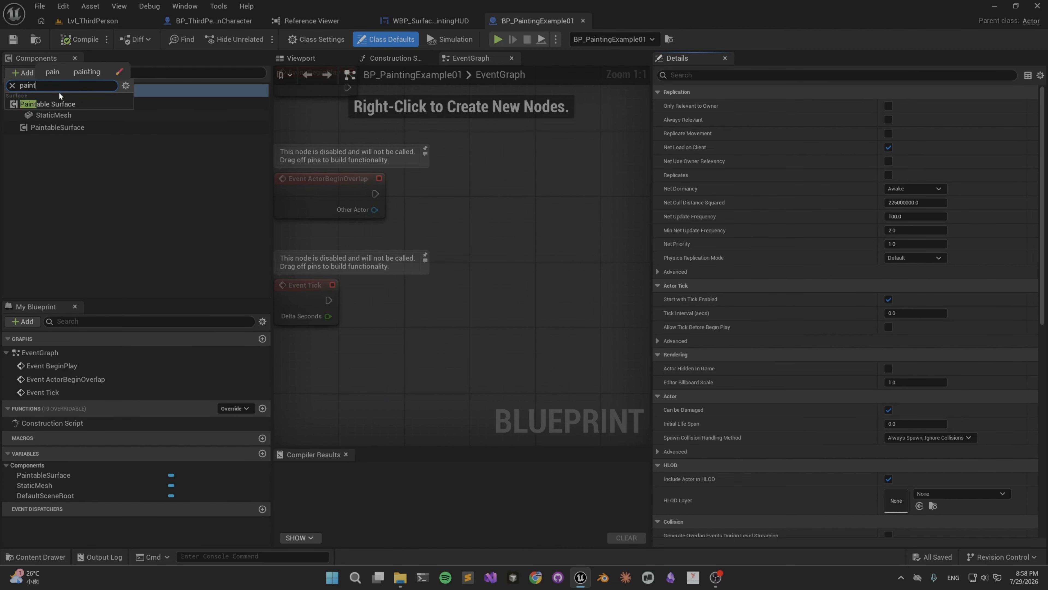
left_click(73, 129)
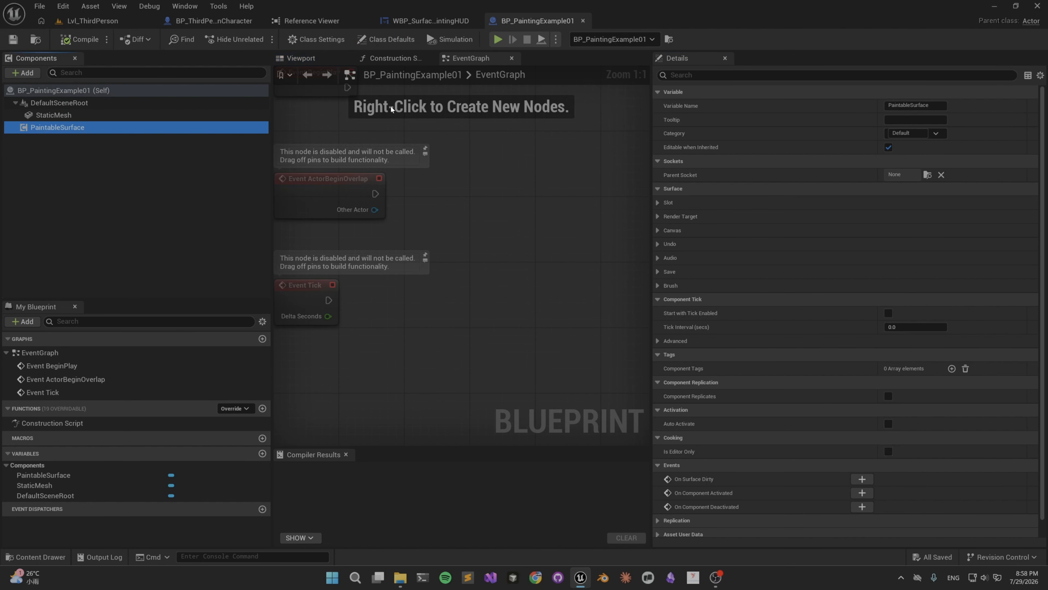
Create an Actor Blueprint Class named BP_PaintingExample03 in the SurfacePainting Blueprints folder and open it.
left_click(112, 21)
right_click(416, 402)
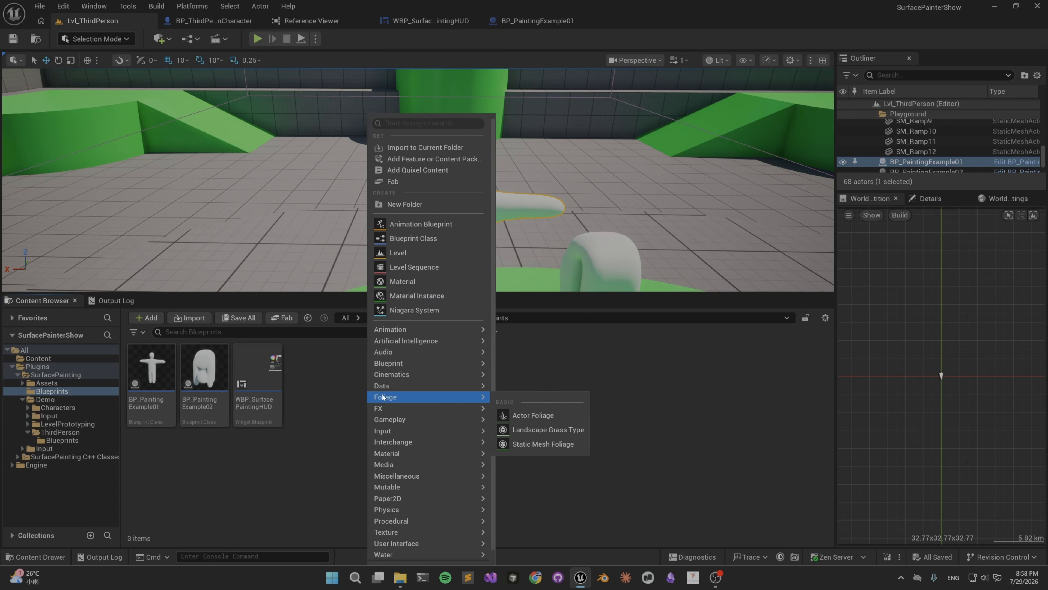
left_click(405, 238)
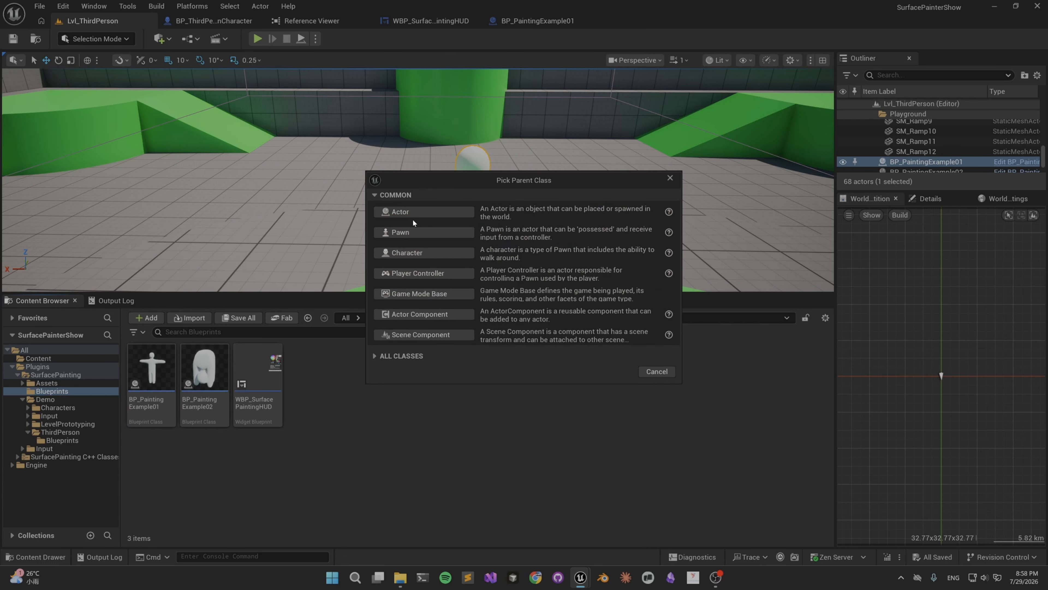
left_click(412, 219)
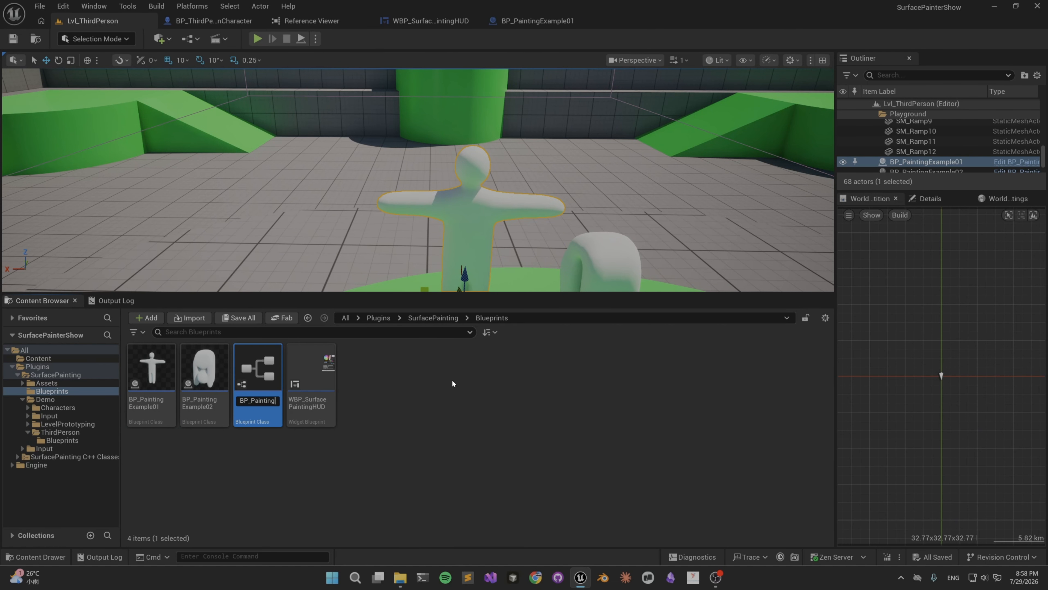
type("BP_PaintingExample03")
key("Return")
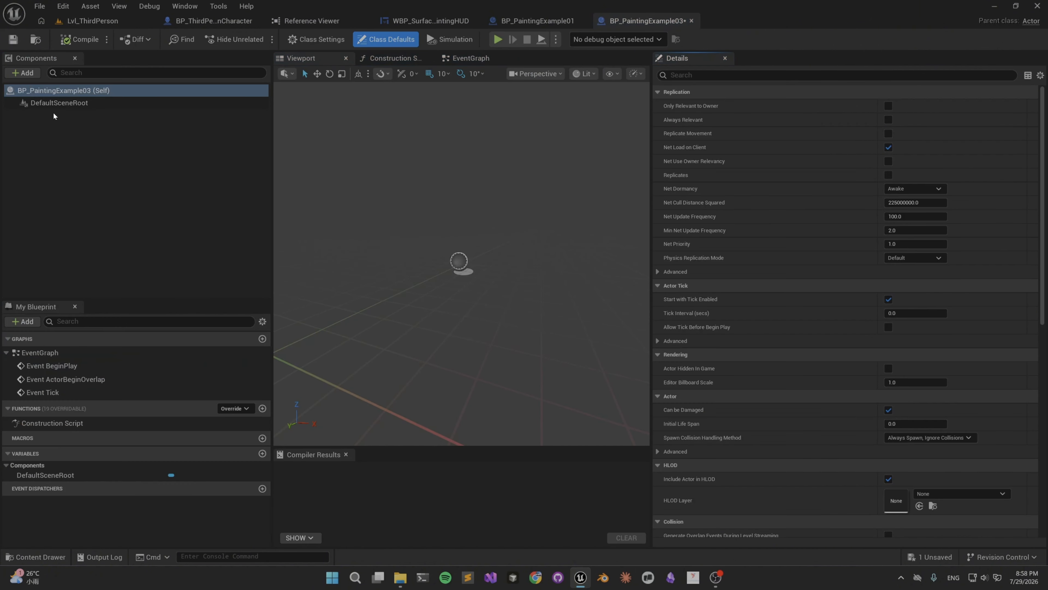
Add a Static Mesh component to BP_PaintingExample03.
left_click(30, 74)
type("mesh")
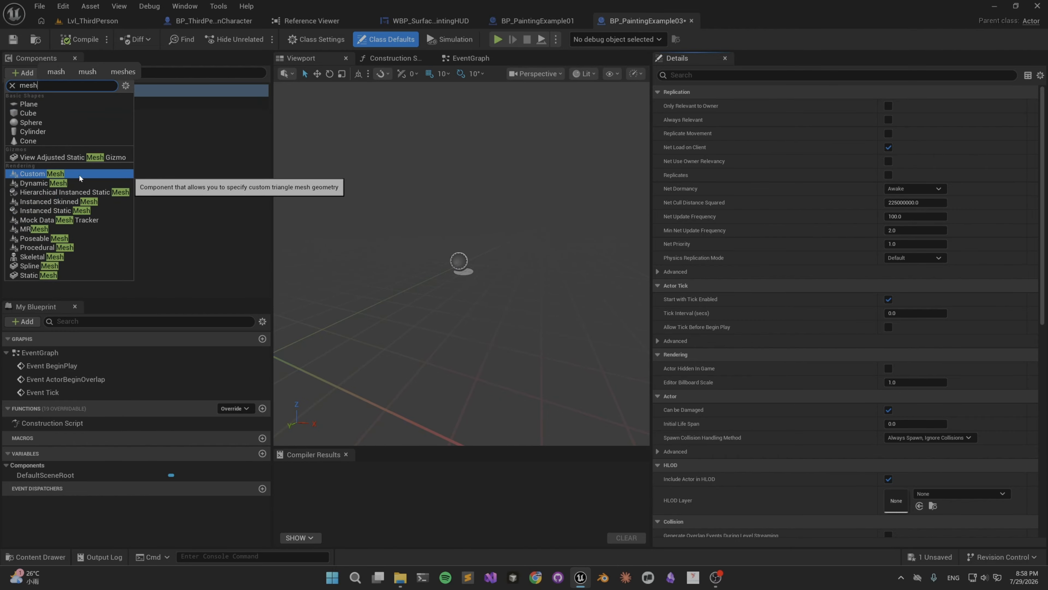
key("BackSpace")
key("BackSpace")
key("BackSpace")
key("BackSpace")
type("stati")
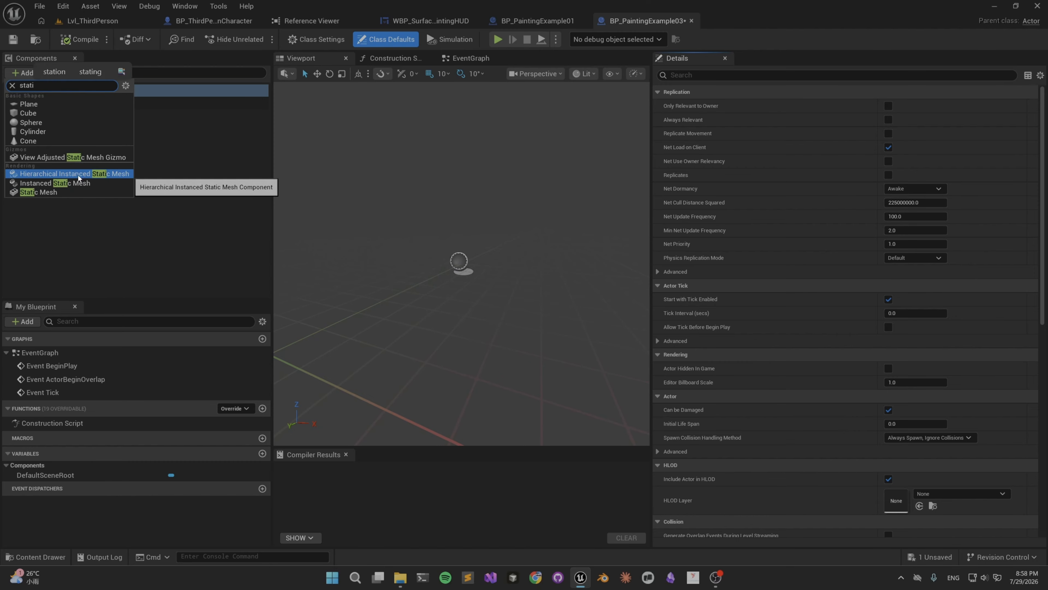
left_click(63, 192)
Add a Paintable Surface component to BP_PaintingExample03.
left_click(29, 75)
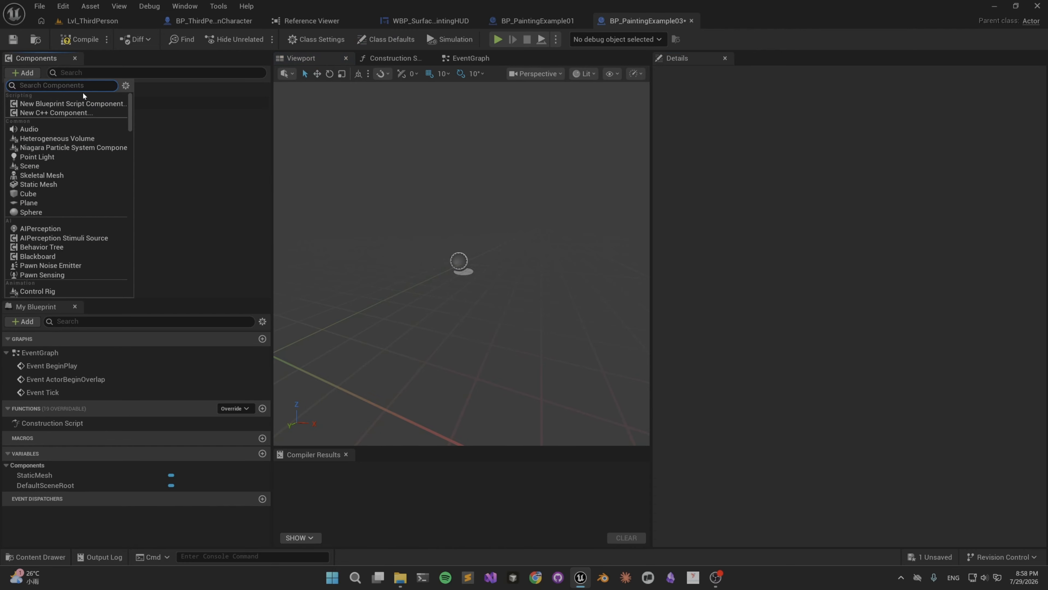
type("sur")
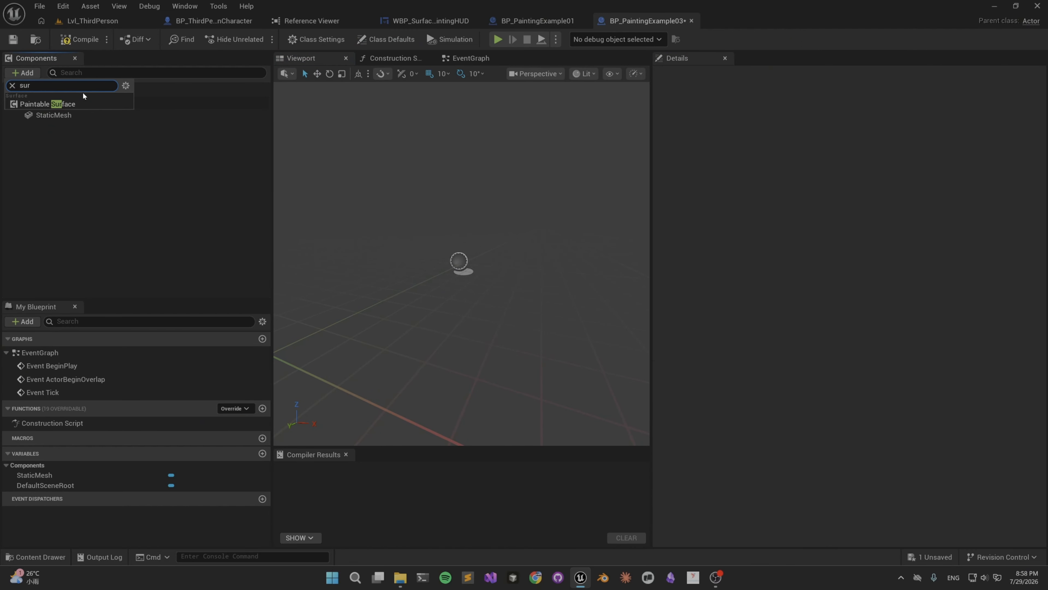
left_click(68, 104)
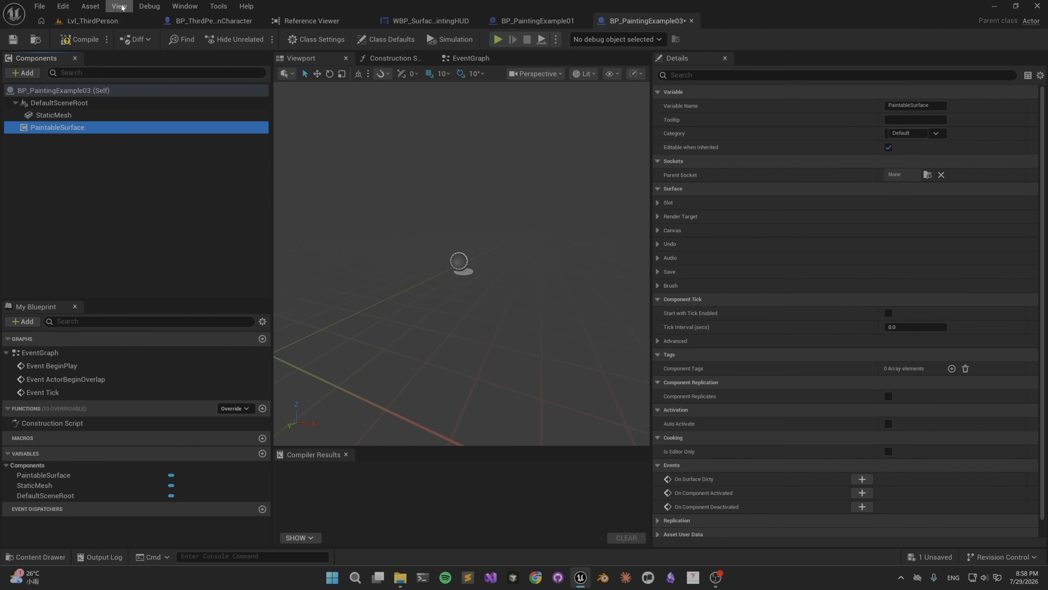
Assign the SM_Character_03 mesh from SurfacePainting's Assets/Basic folder to the StaticMesh component of BP_PaintingExample03.
left_click(93, 21)
left_click(434, 318)
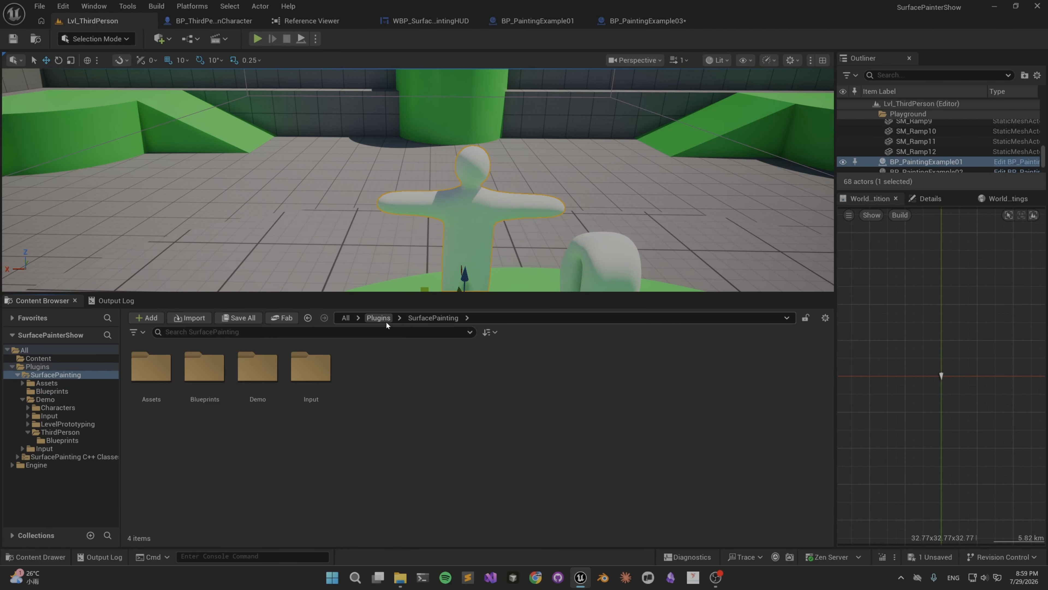
double_click(153, 383)
double_click(166, 382)
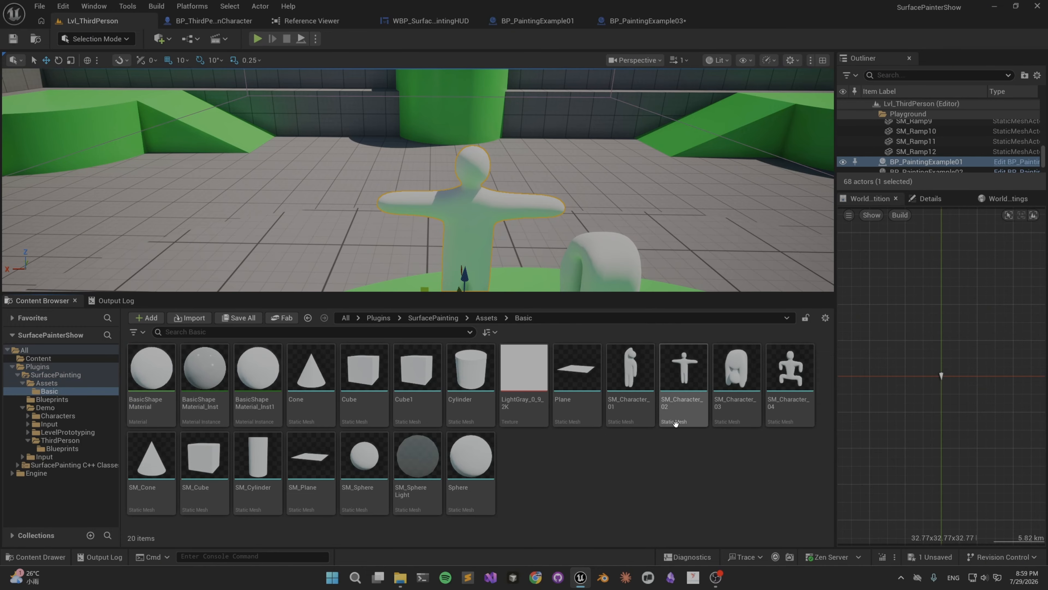
left_click(741, 390)
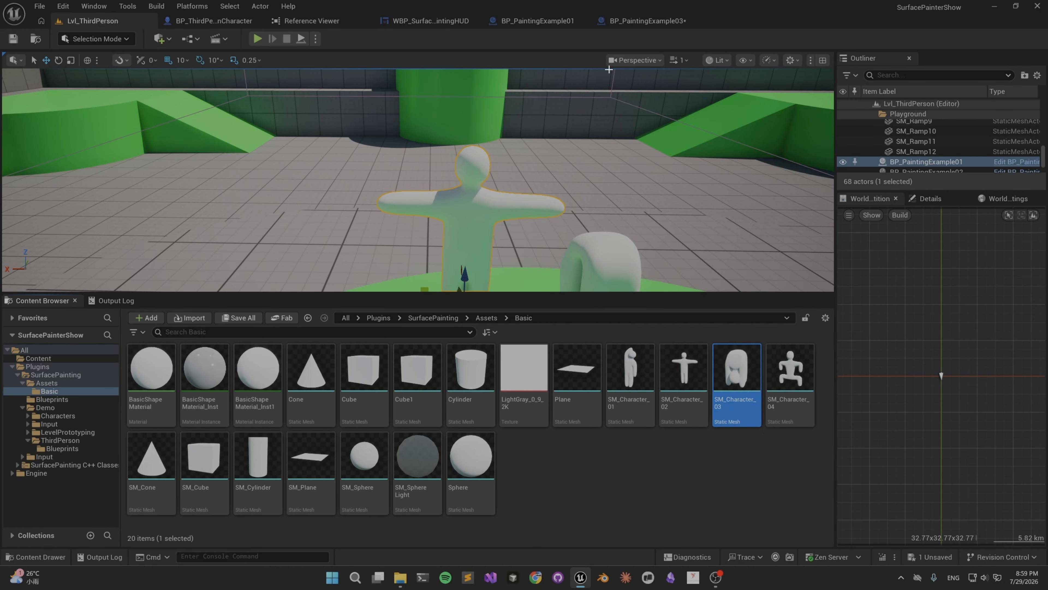
left_click(654, 21)
left_click(175, 117)
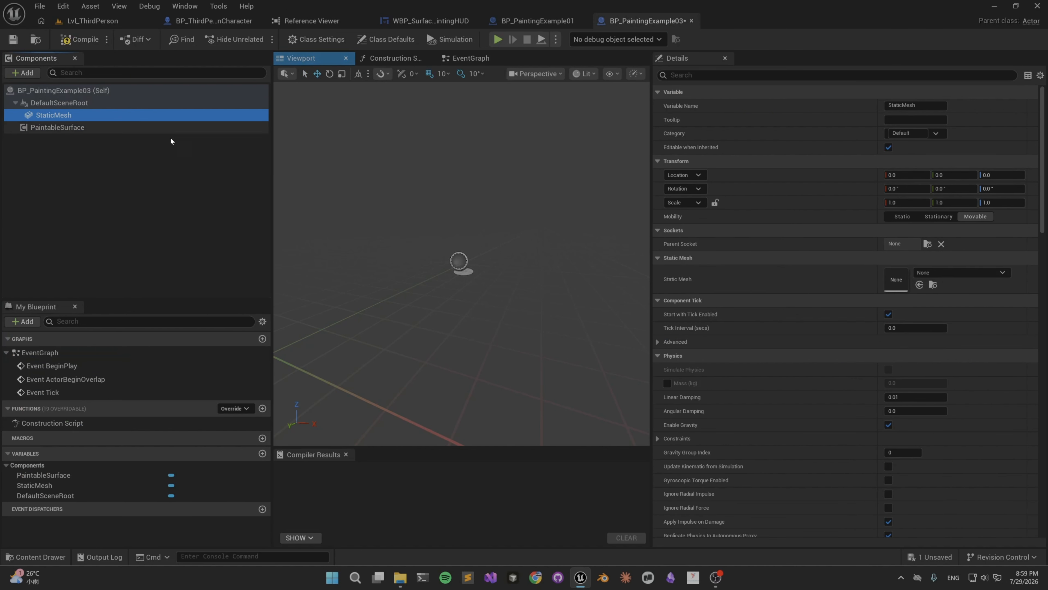
left_click(919, 285)
right_click_drag(423, 241, 420, 209)
key("s")
key("w")
Select the PaintableSurface component and examine its Slot and Render Target settings, including Surface Render Target Size.
left_click(93, 128)
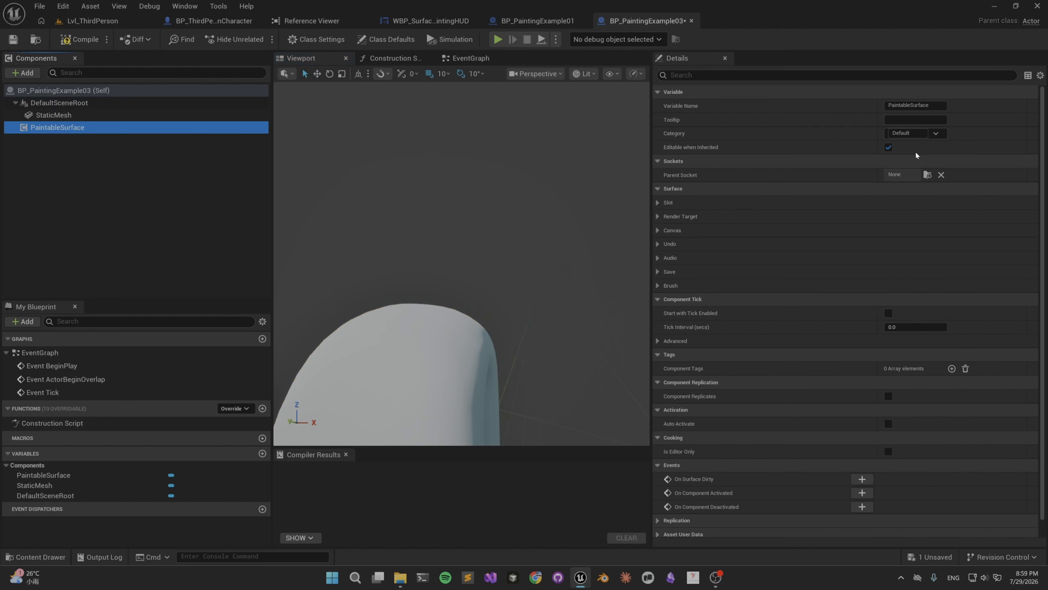
left_click(658, 203)
left_click(658, 244)
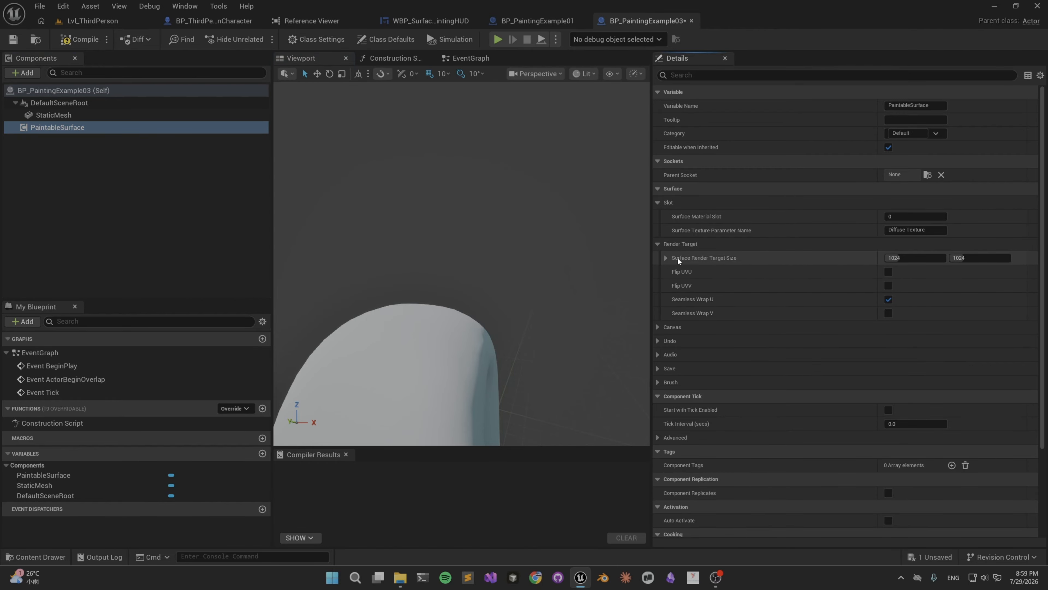
mouse_move(678, 258)
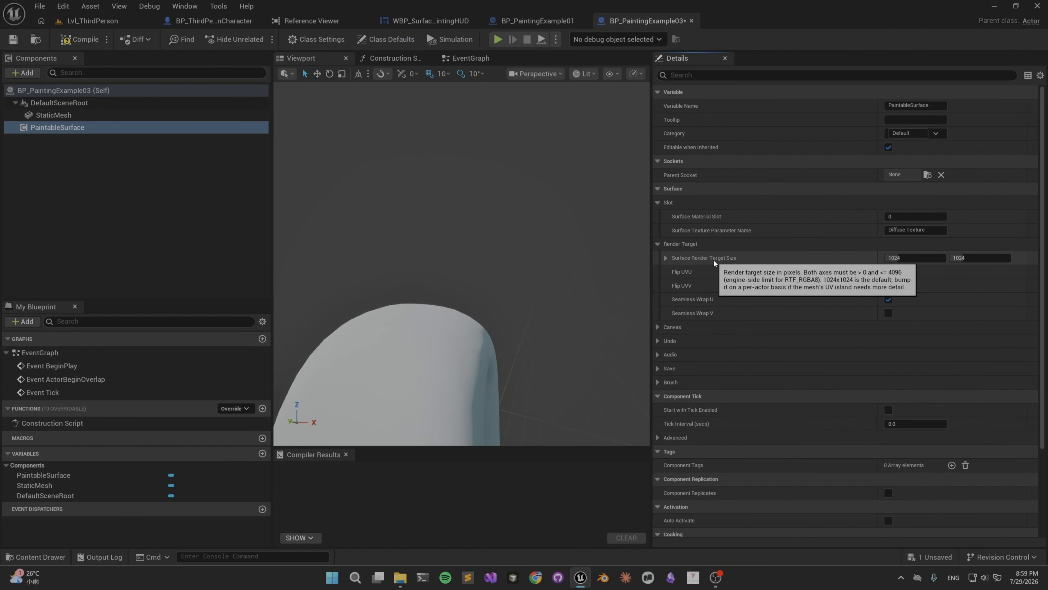
Inspect the character mesh's shape and disable Seamless Wrap U in PaintableSurface's Render Target settings.
right_click_drag(515, 304, 483, 331)
key("s")
key("w")
right_click_drag(518, 377, 518, 377)
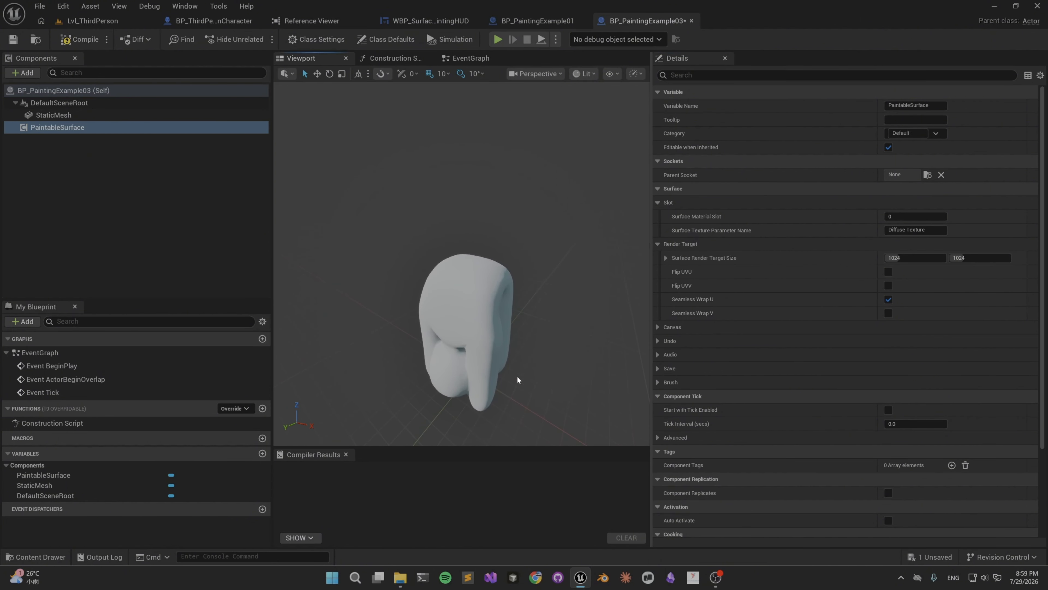
key("w")
right_click_drag(488, 289, 466, 294)
key("s")
key("w")
key("s")
key("d")
key("w")
key("s")
key("w")
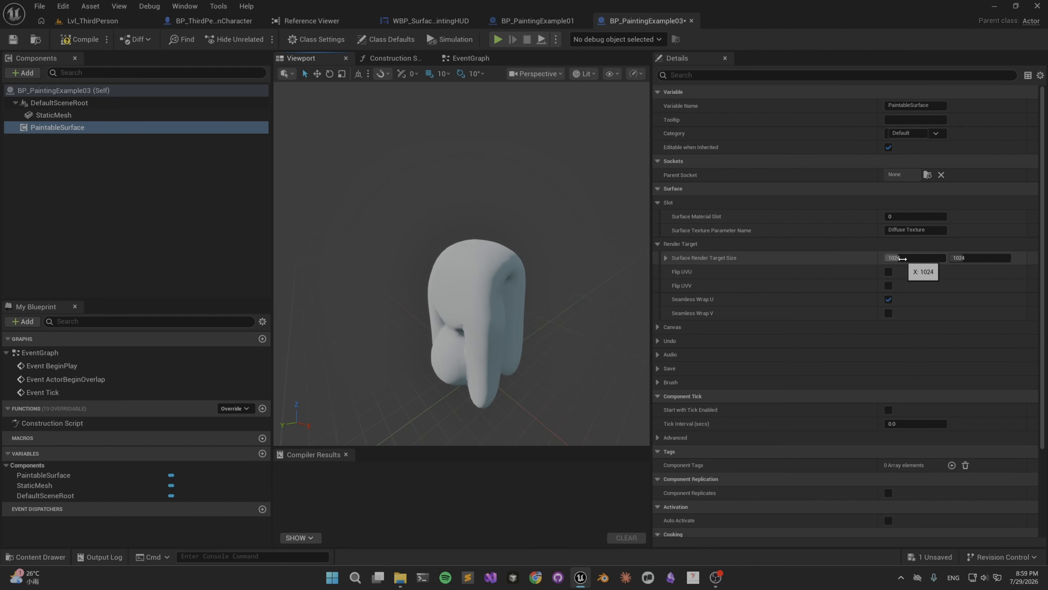
left_click(887, 299)
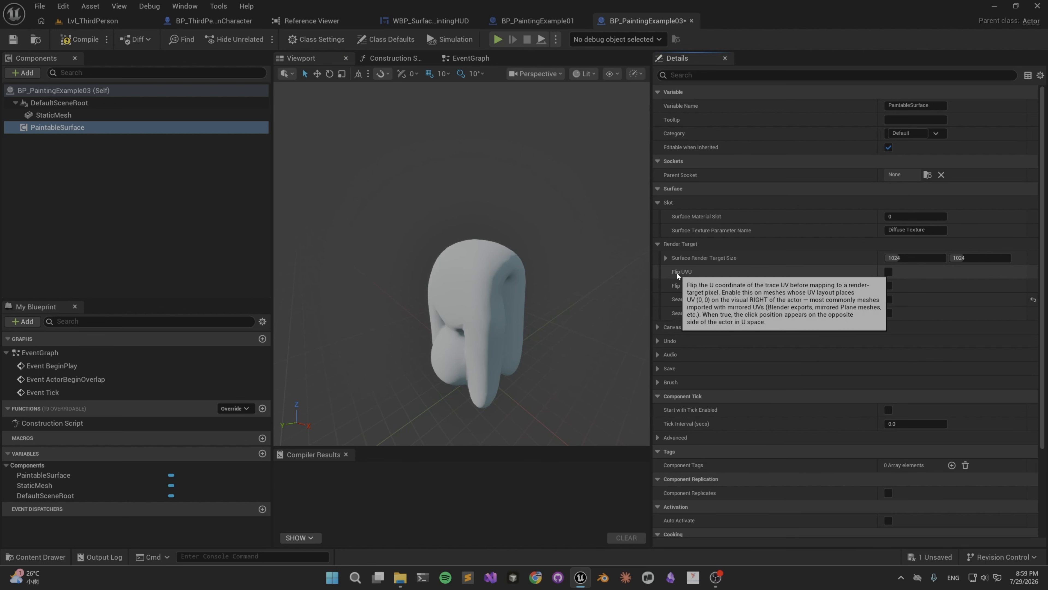
Examine PaintableSurface's Canvas, Undo, Audio and Save settings, along with the nested Brush Settings.
left_click(657, 327)
left_click(658, 355)
left_click(658, 382)
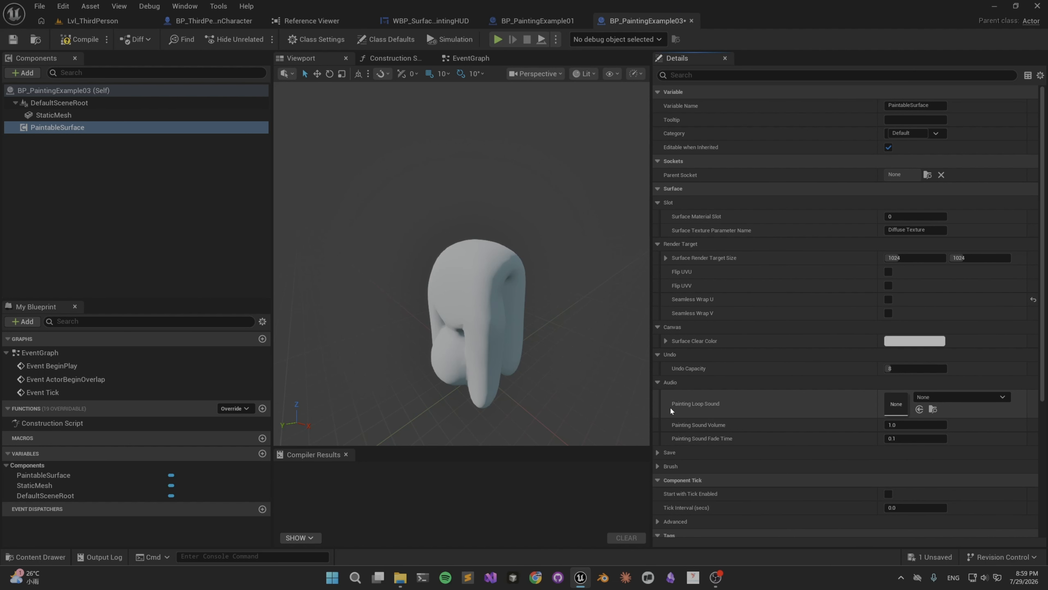
scroll(671, 408, "down", 1)
left_click(657, 436)
left_click(658, 477)
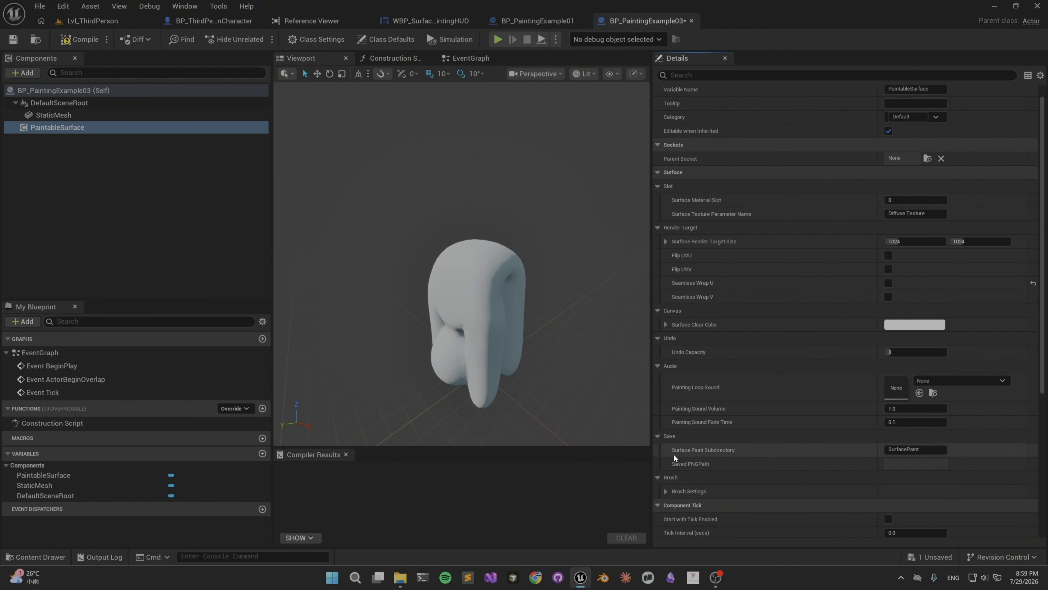
left_click(666, 492)
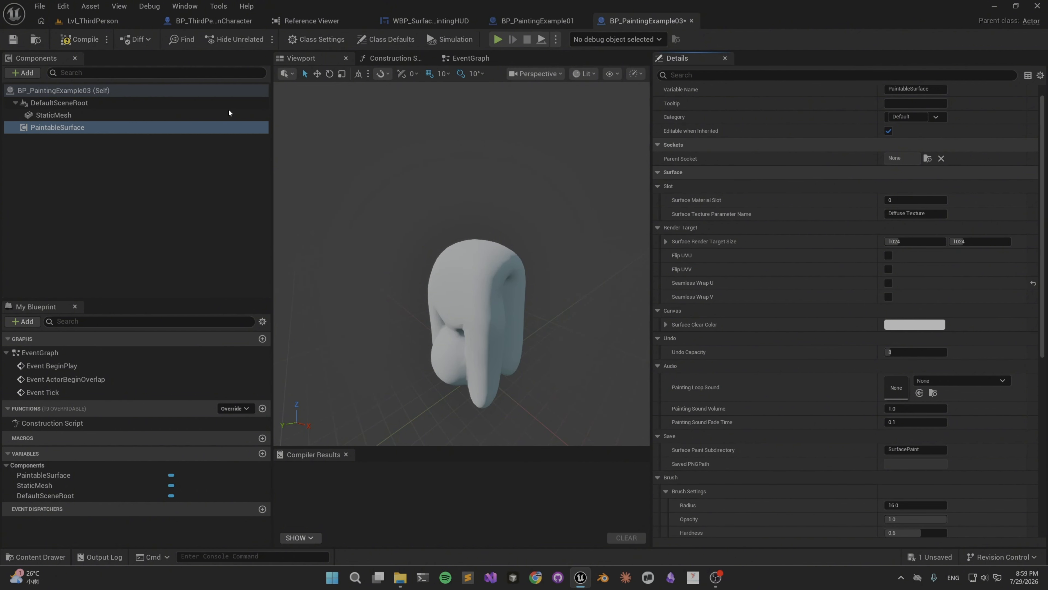
Locate the material assigned to the StaticMesh component, BasicShapeMaterial_Inst1, and open it to examine its Diffuse Texture parameter.
left_click(80, 115)
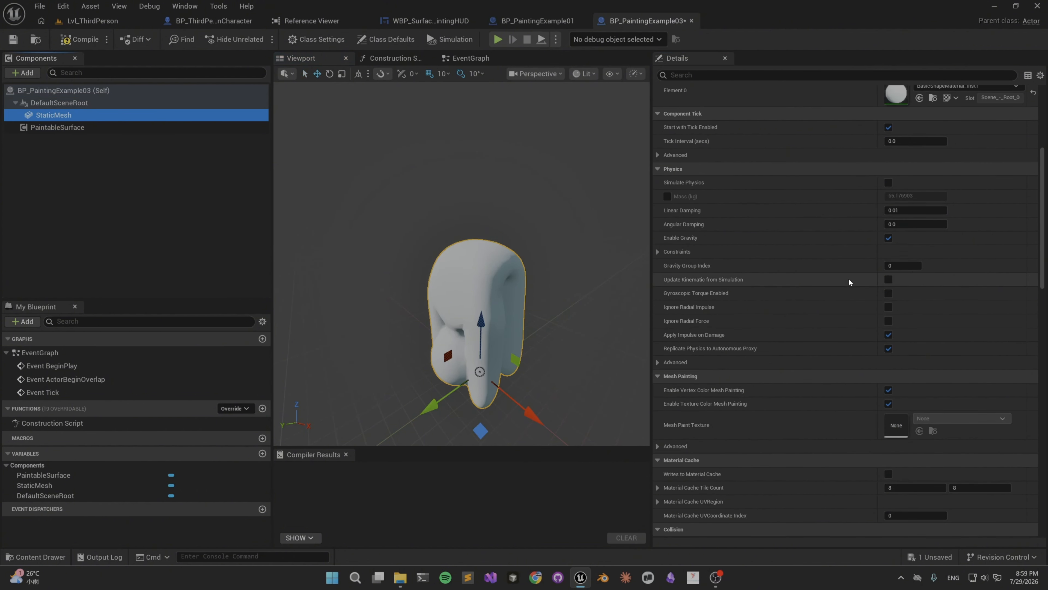
scroll(849, 282, "up", 8)
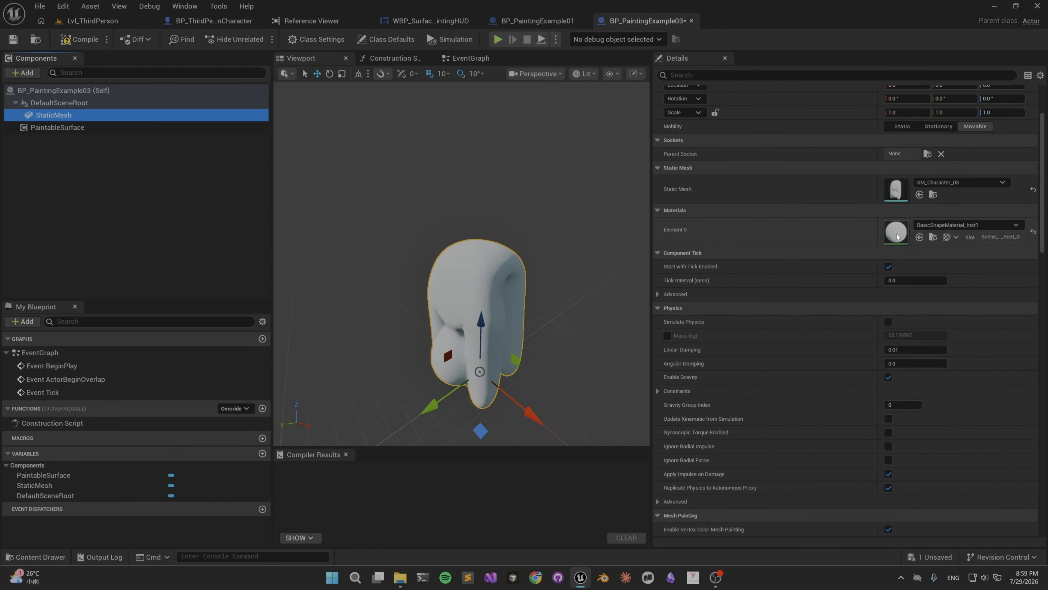
scroll(925, 260, "up", 4)
mouse_move(537, 330)
right_mouse_down()
mouse_move(545, 335)
mouse_move(537, 330)
right_mouse_up()
key("w")
key("f")
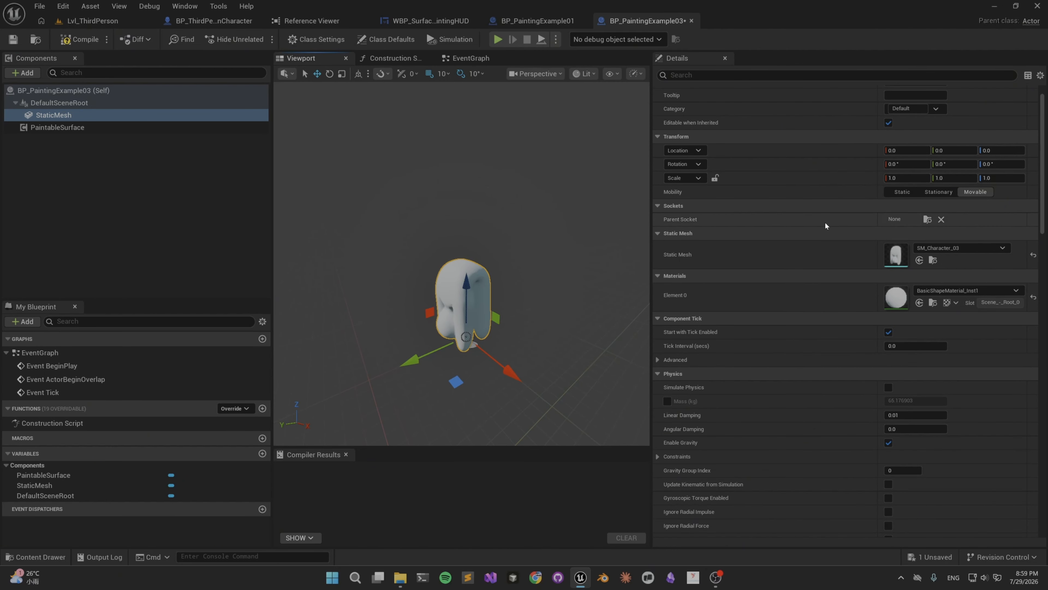
left_click(932, 303)
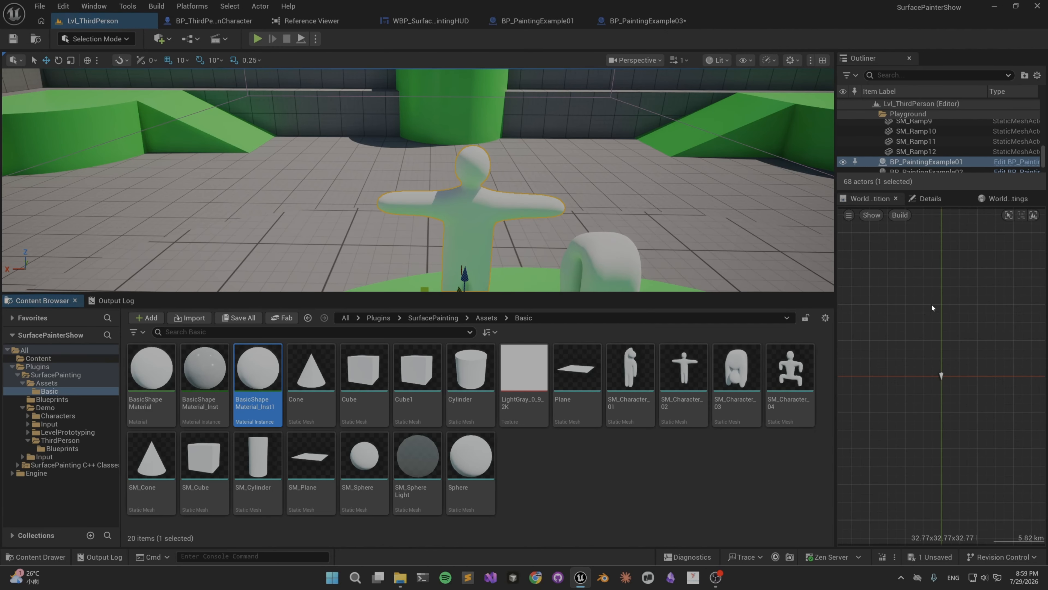
double_click(251, 370)
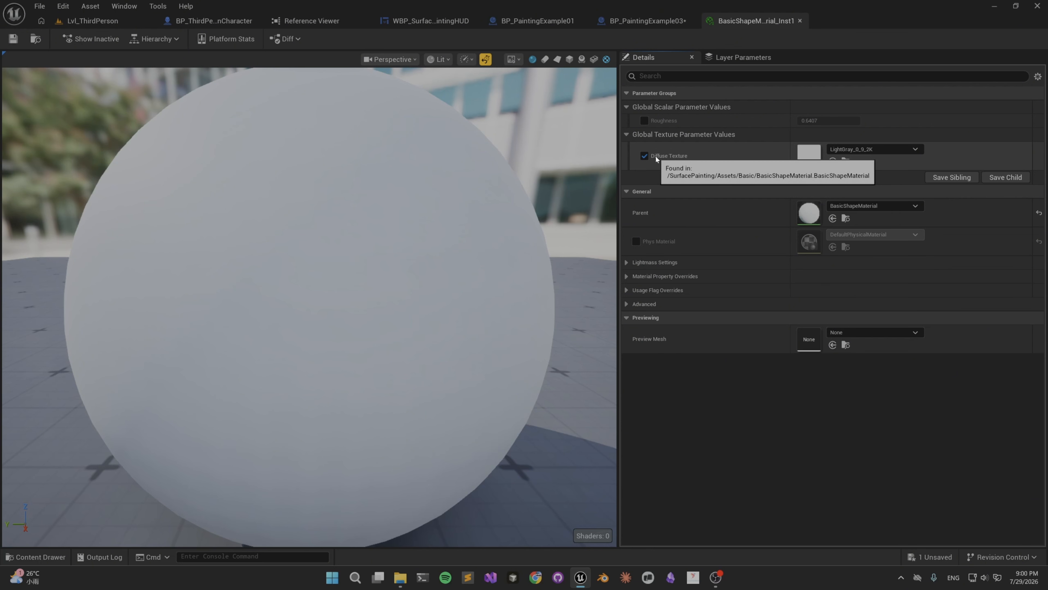
Locate the instance's diffuse texture asset, open the parent BasicShapeMaterial and examine its Diffuse Texture node in the Material Graph.
left_click(846, 161)
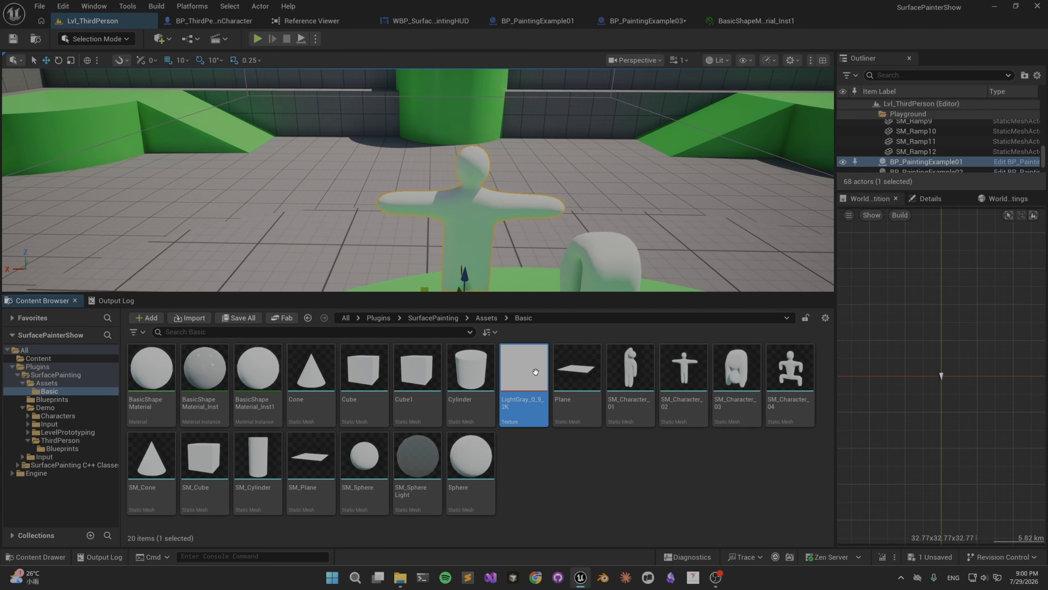
left_click(147, 379)
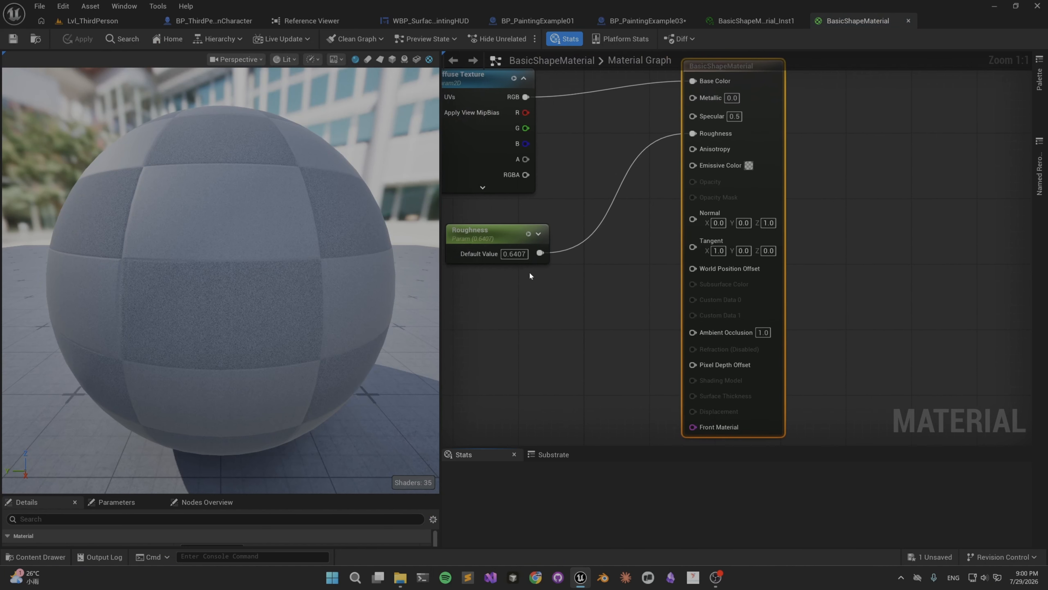
right_click_drag(529, 271, 736, 299)
right_click_drag(685, 278, 683, 278)
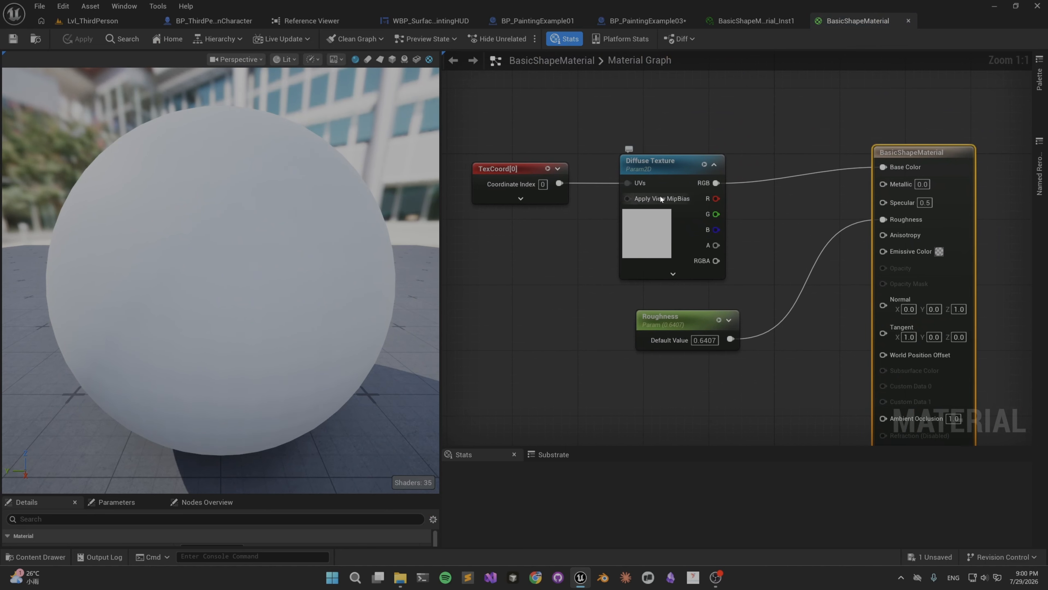
left_click(666, 162)
right_click_drag(795, 143, 737, 149)
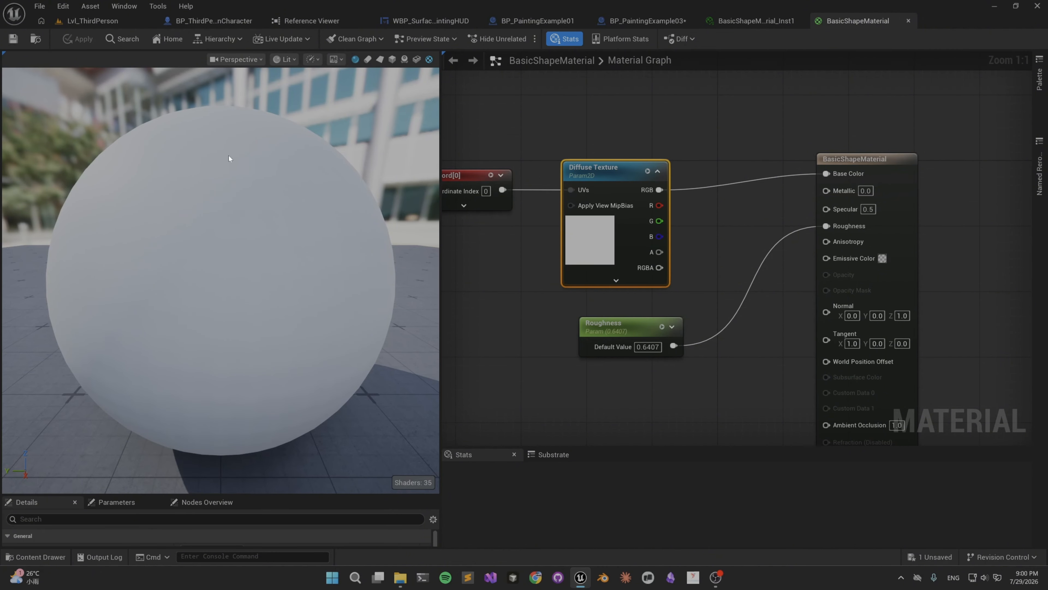
Return to Lvl_ThirdPerson and select the SM_Character_01 mesh in SurfacePainting's Assets/Basic folder.
left_click(105, 24)
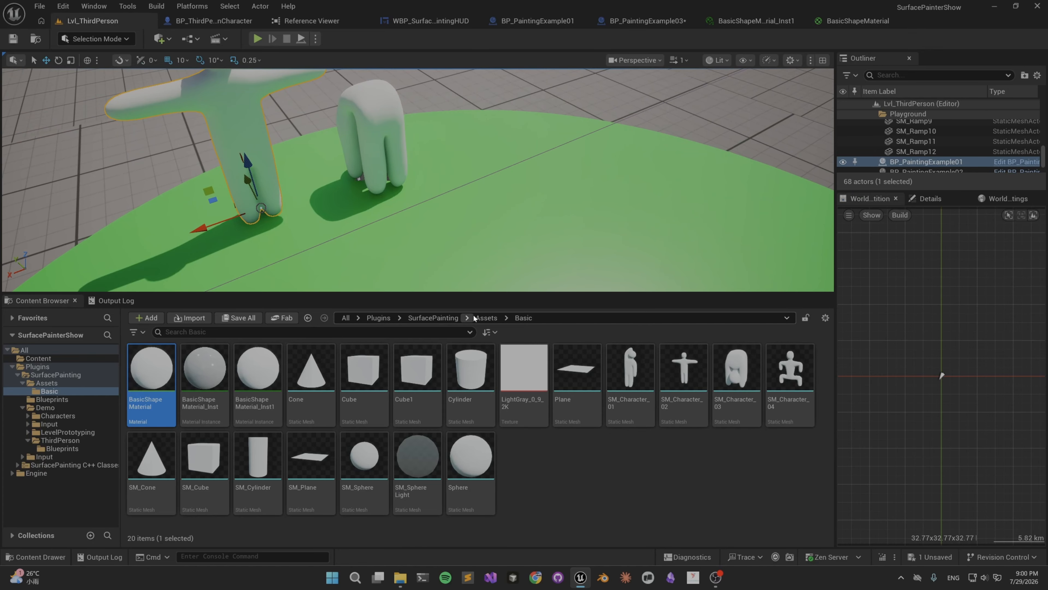
left_click(446, 318)
double_click(204, 368)
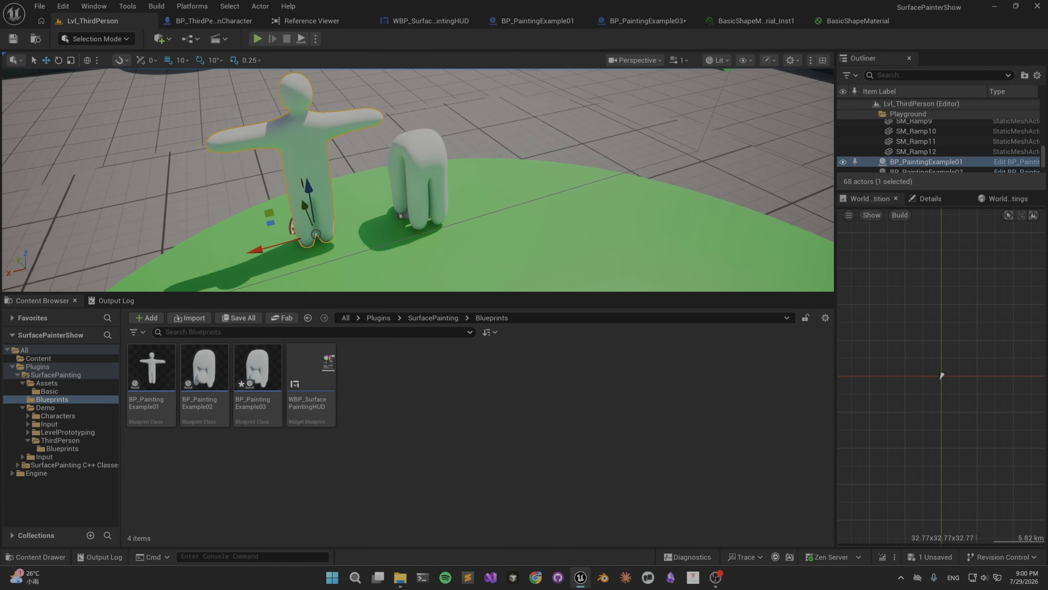
double_click(257, 367)
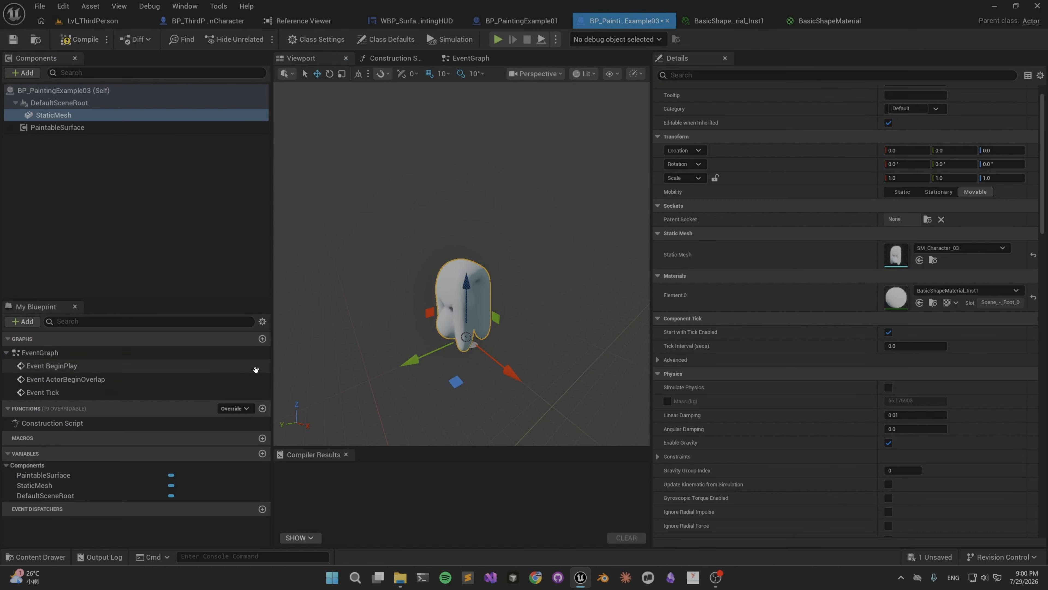
left_click(83, 22)
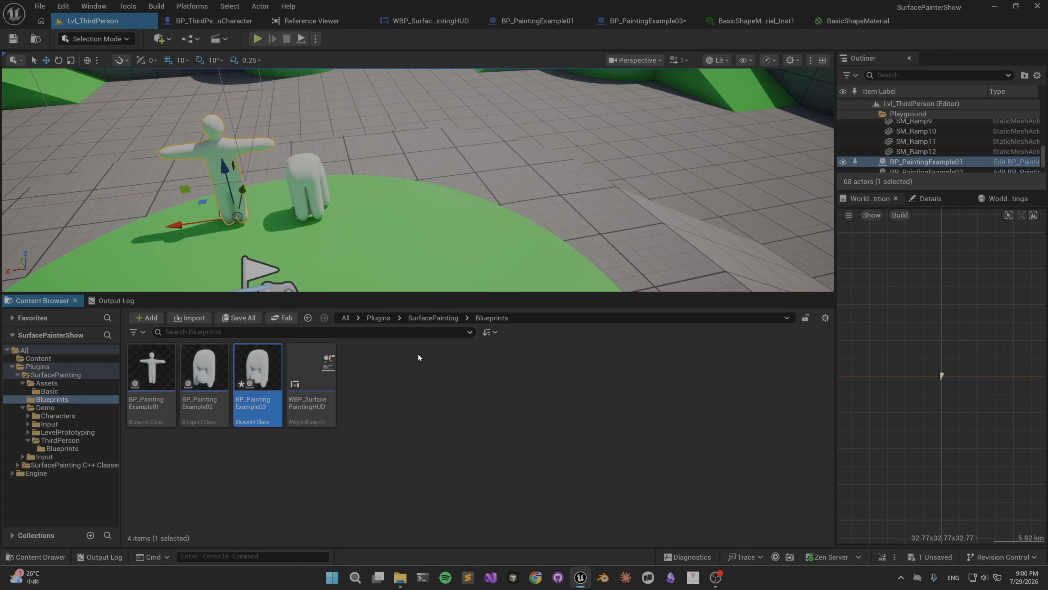
left_click(410, 320)
double_click(173, 378)
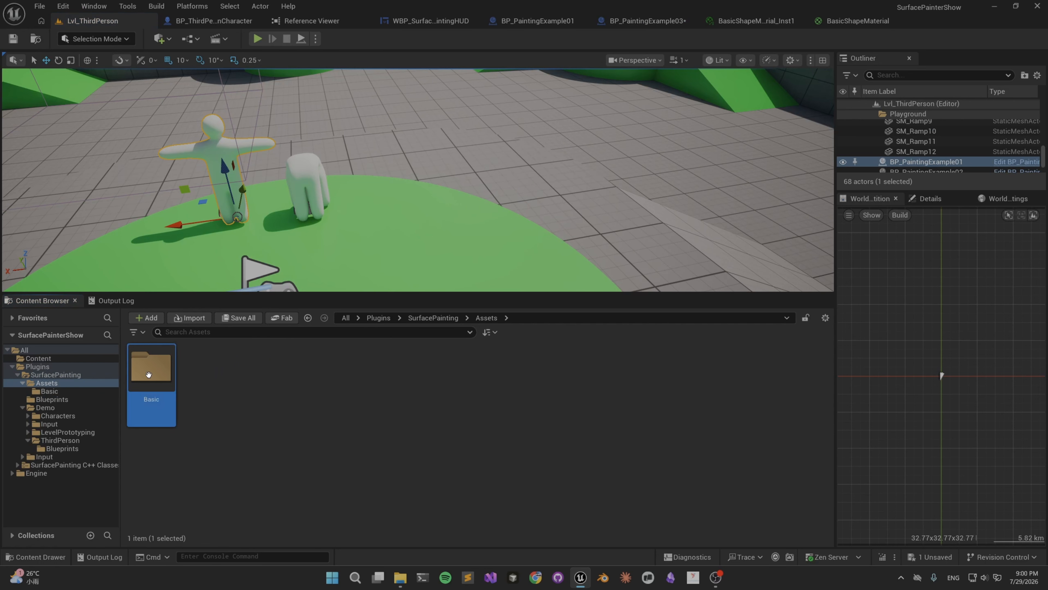
double_click(175, 379)
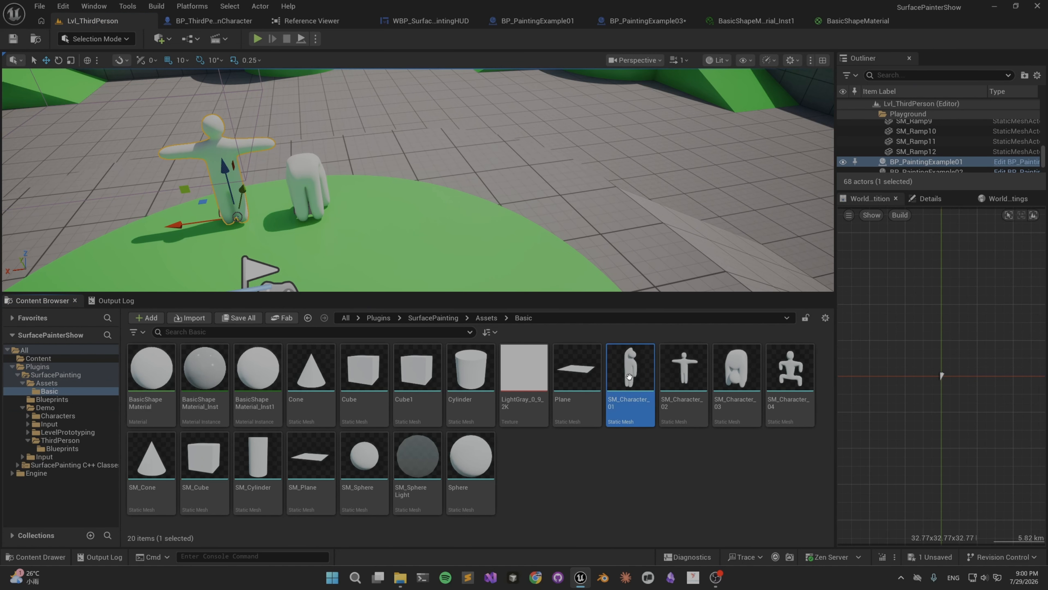
Assign SM_Character_01 to the StaticMesh component of BP_PaintingExample03, and compile and save the blueprint.
left_click(644, 21)
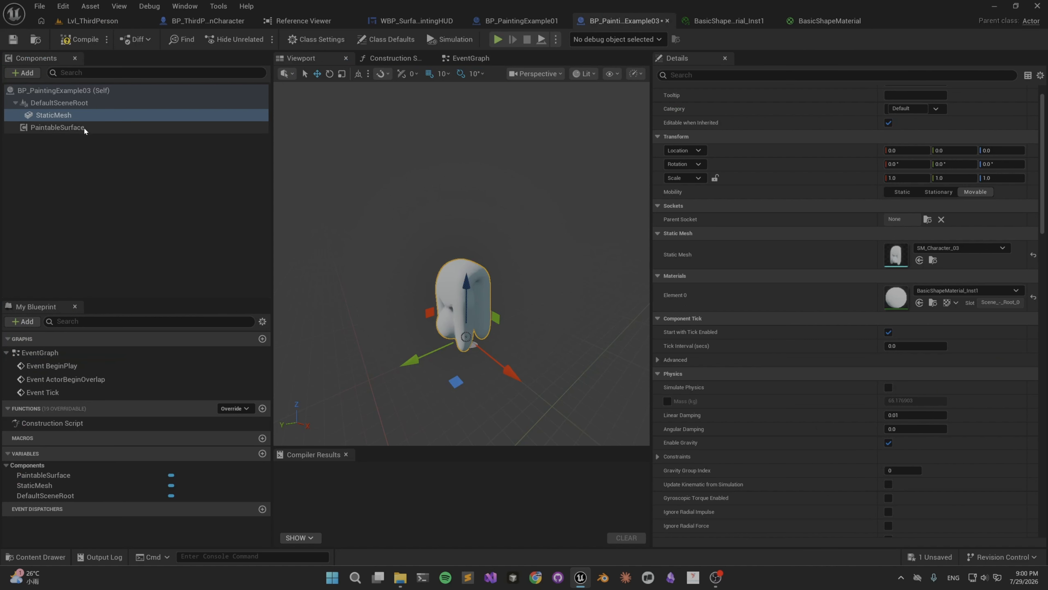
left_click(919, 261)
key("w")
right_click_drag(536, 239, 526, 227)
left_click(81, 40)
left_click(12, 41)
Place a BP_PaintingExample03 actor in Lvl_ThirdPerson on the green platform beside the two existing painting examples.
left_click(81, 22)
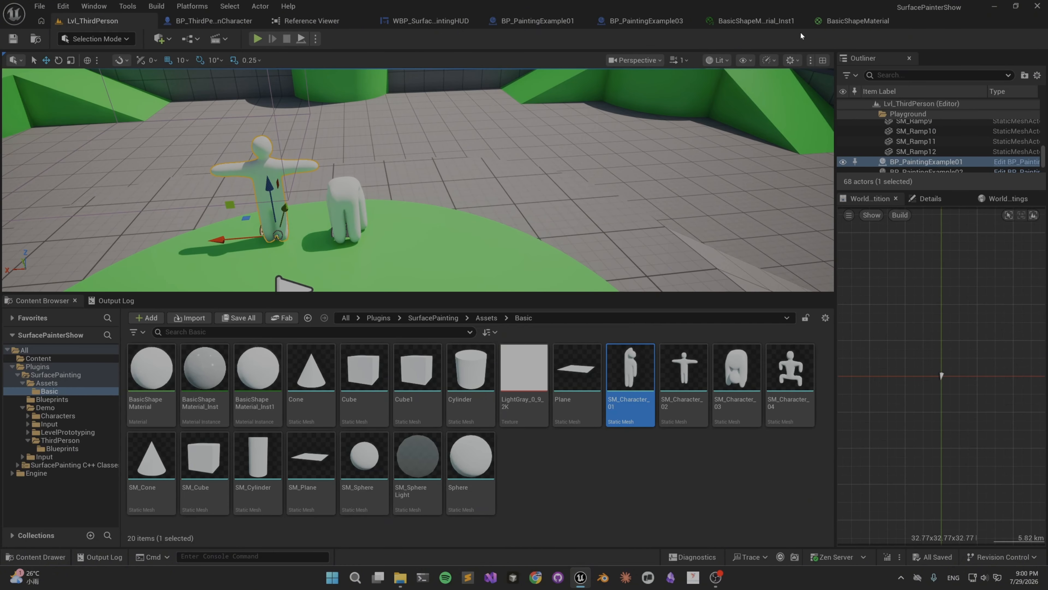
left_click(646, 20)
left_click(31, 44)
left_click_drag(258, 382, 521, 236)
right_click_drag(520, 236, 578, 237)
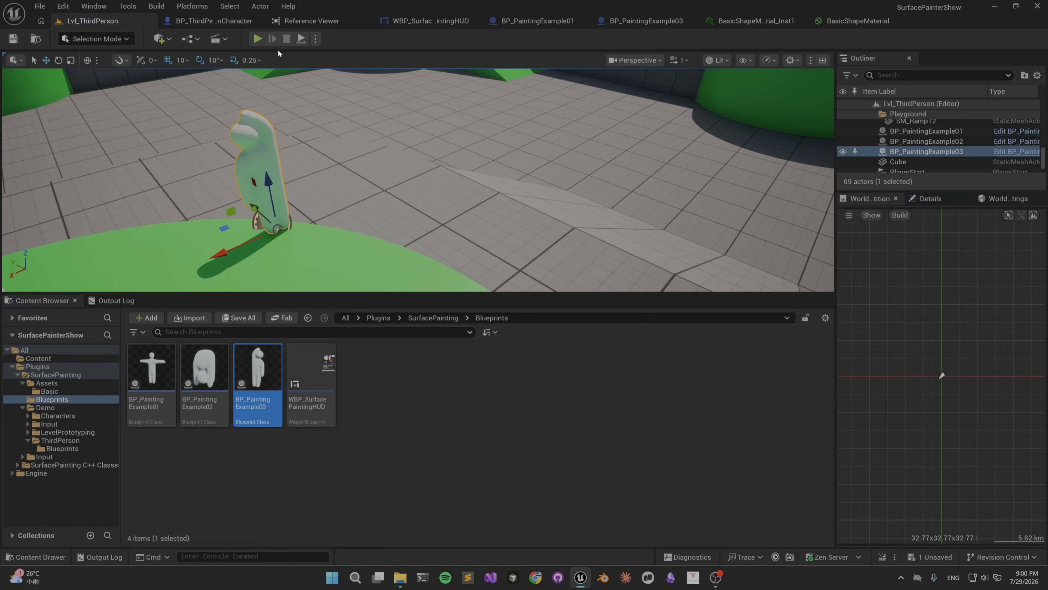
Play the level, paint a wavy red stroke down the new character's body to test it, and stop play.
left_click(257, 39)
left_click(586, 292)
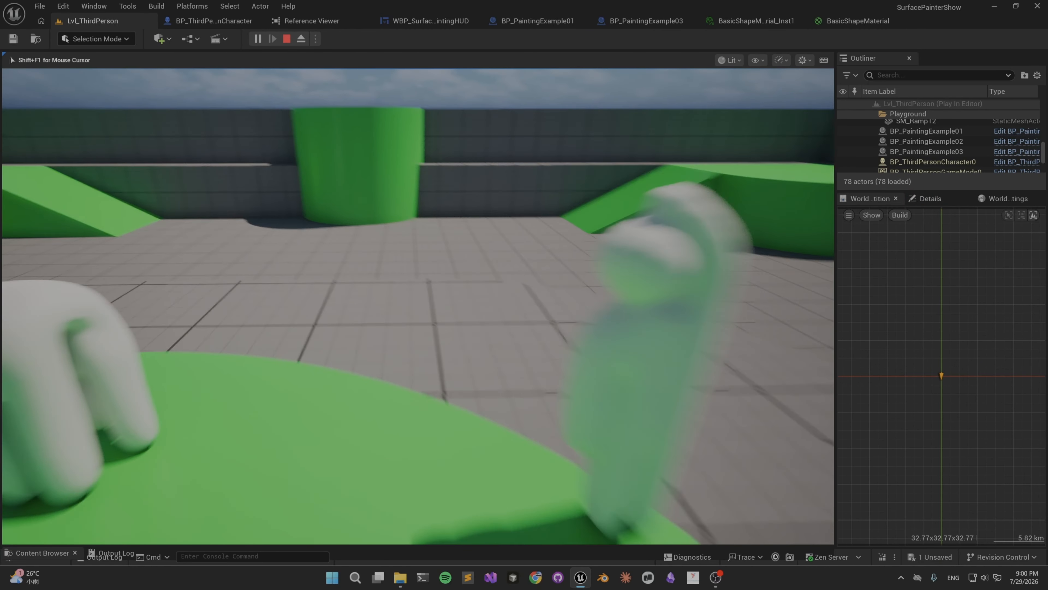
key("shift+F1")
mouse_move(458, 314)
left_mouse_down()
mouse_move(438, 339)
mouse_move(489, 452)
mouse_move(493, 488)
left_mouse_up()
key("shift+F1")
left_click(805, 354)
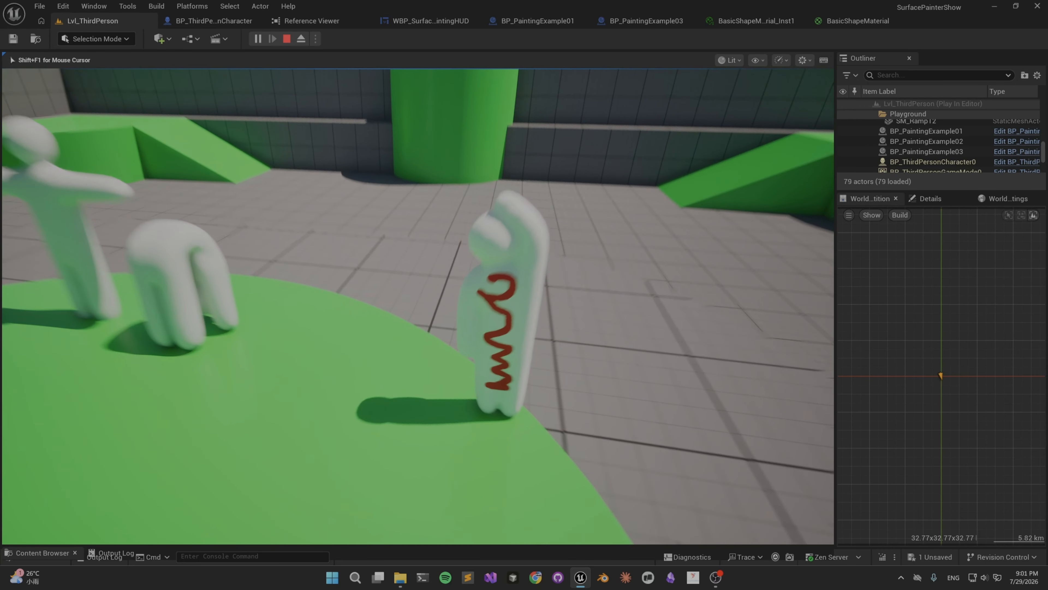
left_click(286, 38)
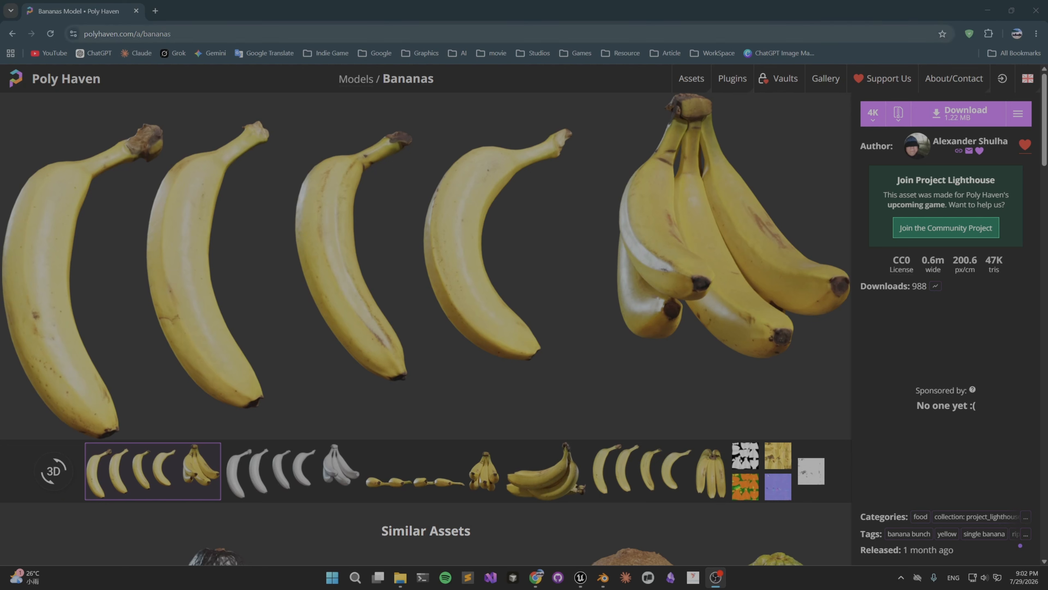
In Chrome, download Poly Haven's Bananas model as a 4K ZIP with FBX contents and show the archive in its download folder.
left_click(954, 118)
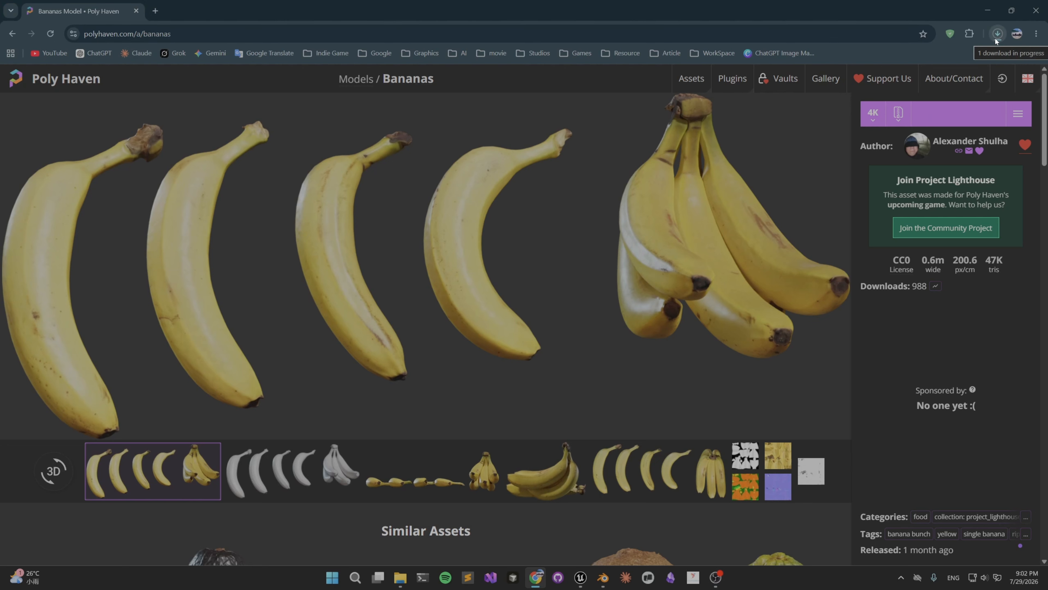
left_click(995, 38)
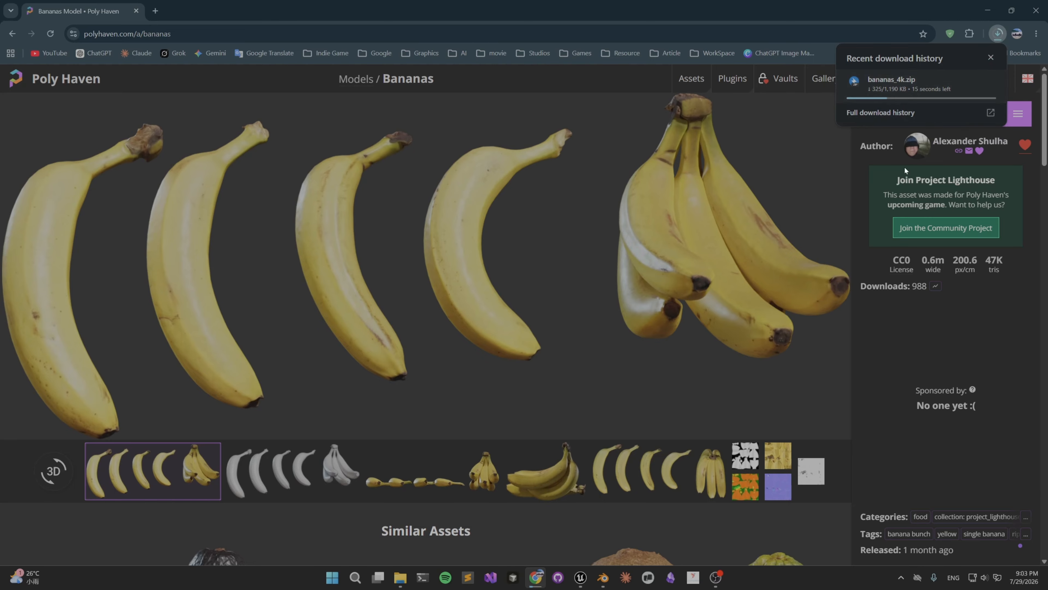
left_click(894, 123)
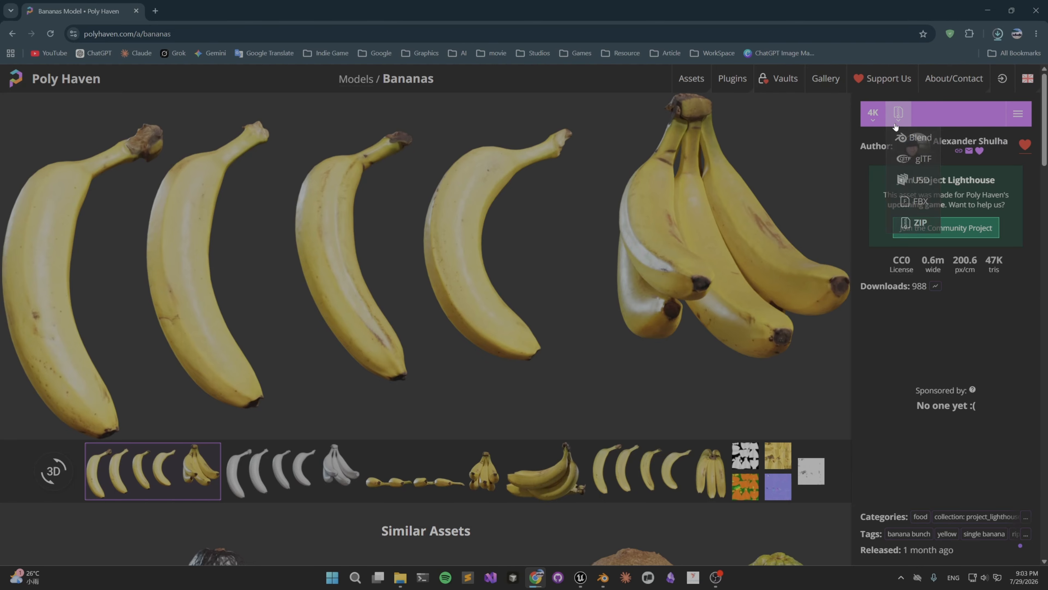
left_click(915, 223)
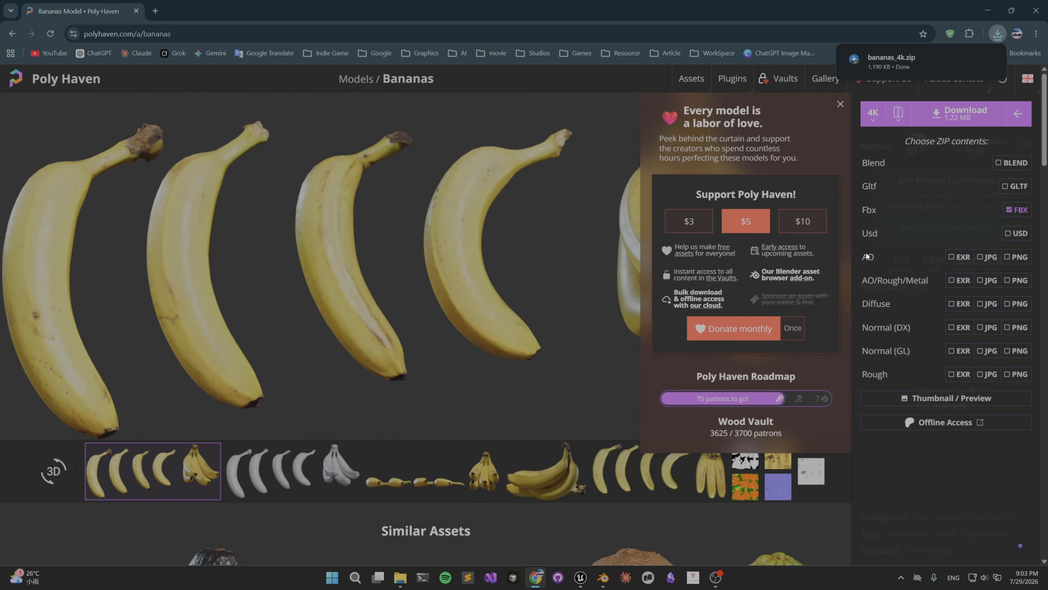
left_click(970, 59)
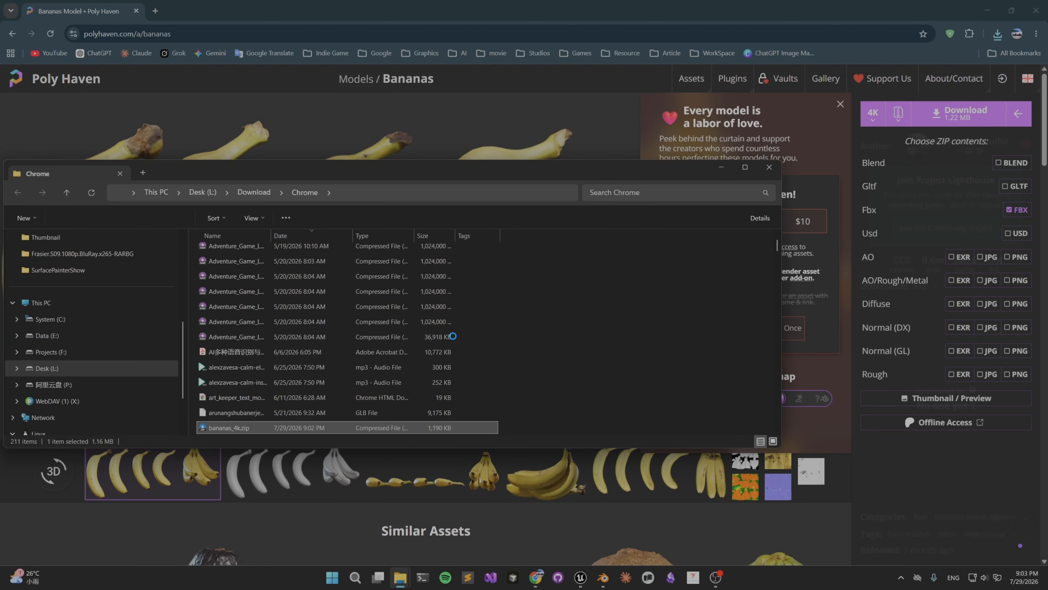
Extract bananas_4k.zip into its own folder with Bandizip and open the extracted bananas_4k folder.
double_click(224, 430)
left_click(383, 177)
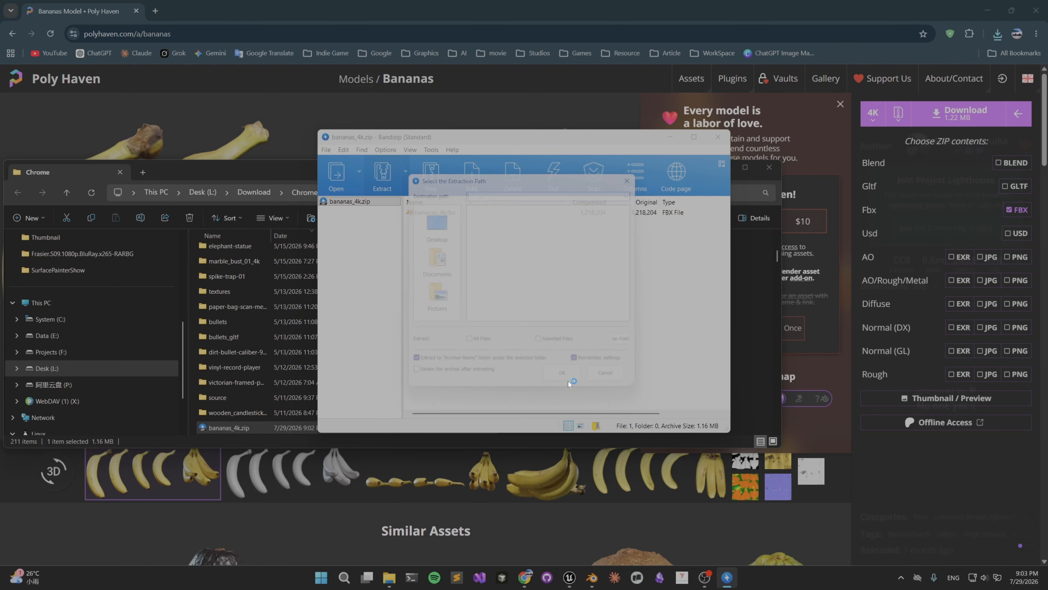
left_click(567, 381)
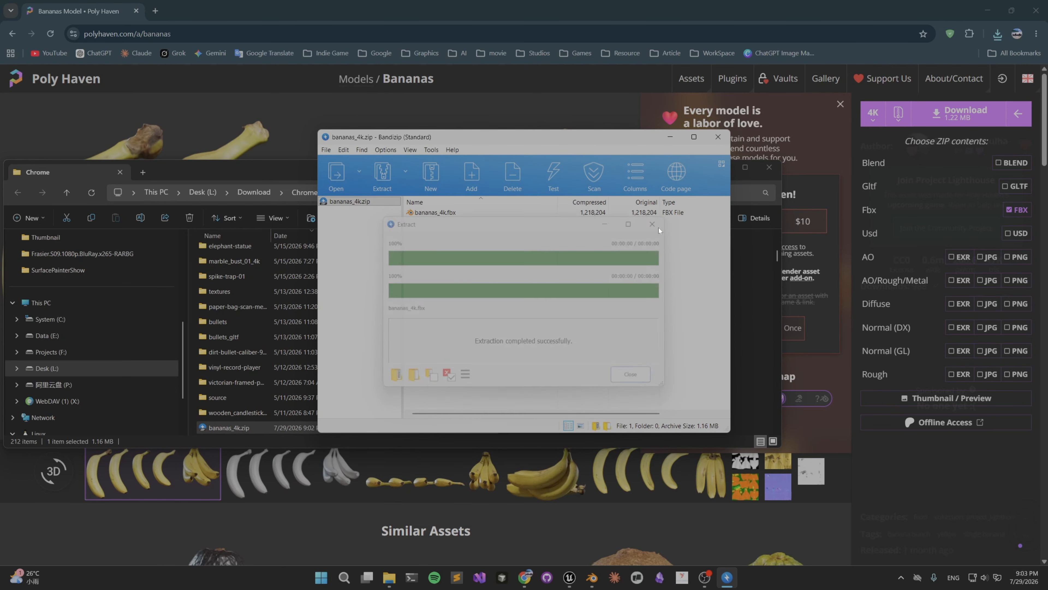
left_click(717, 137)
scroll(359, 372, "down", 10)
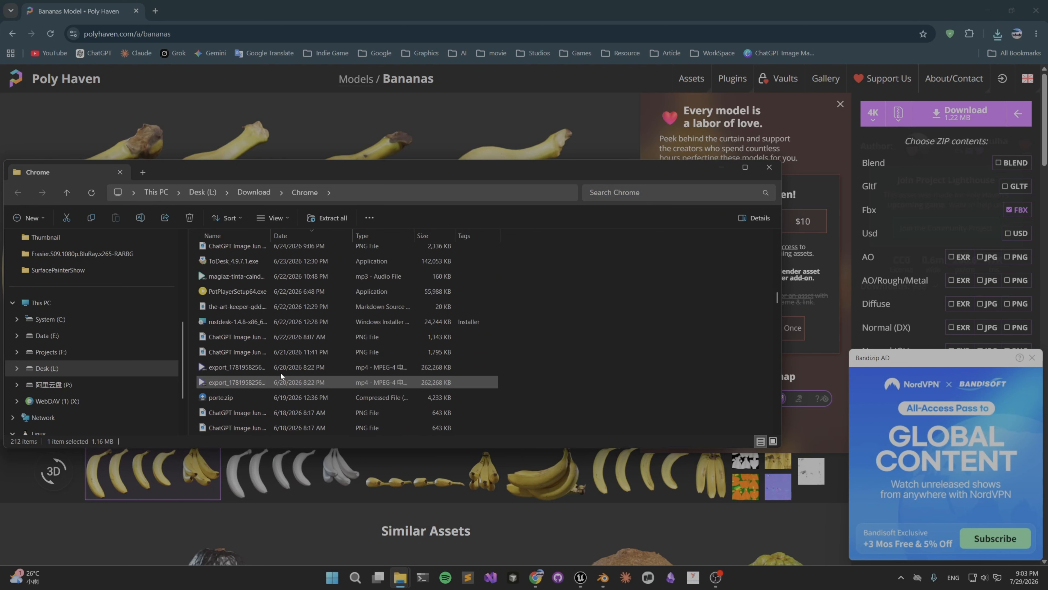
left_click(745, 167)
scroll(318, 413, "up", 5)
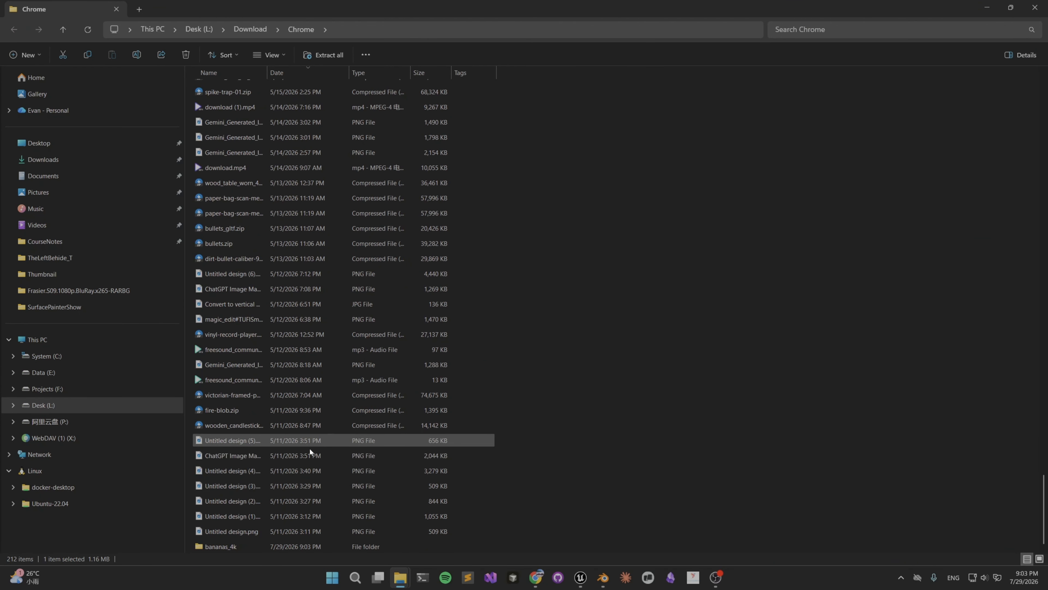
double_click(226, 546)
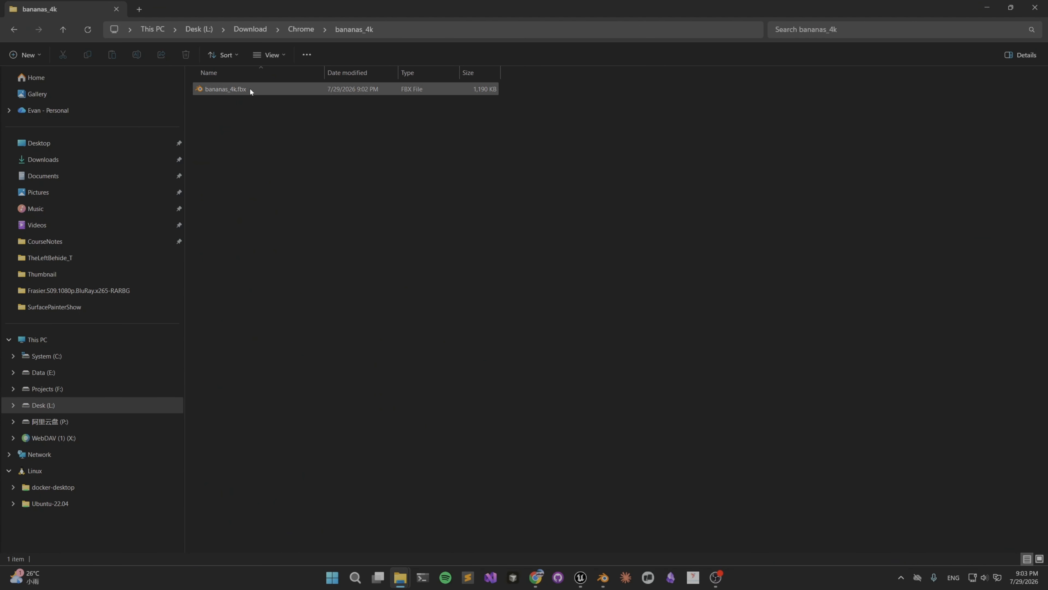
Switch to Blender and delete the default cube from the scene.
left_click(602, 577)
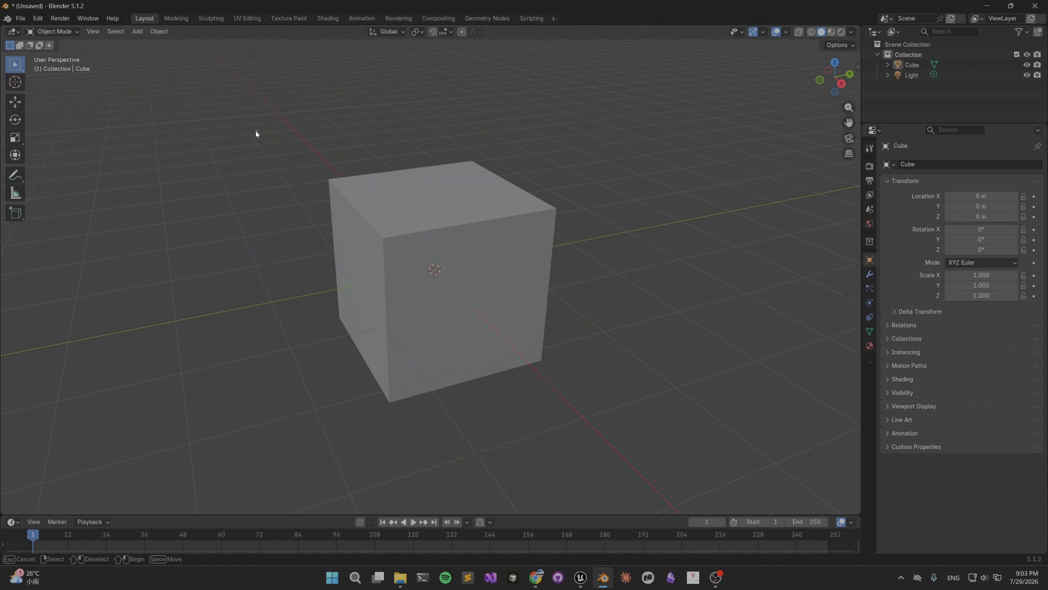
left_click_drag(257, 131, 579, 365)
key("Delete")
Arrange the File Explorer and Blender windows side by side and import bananas_4k.fbx into the Blender scene.
left_click_drag(358, 3, 430, 114)
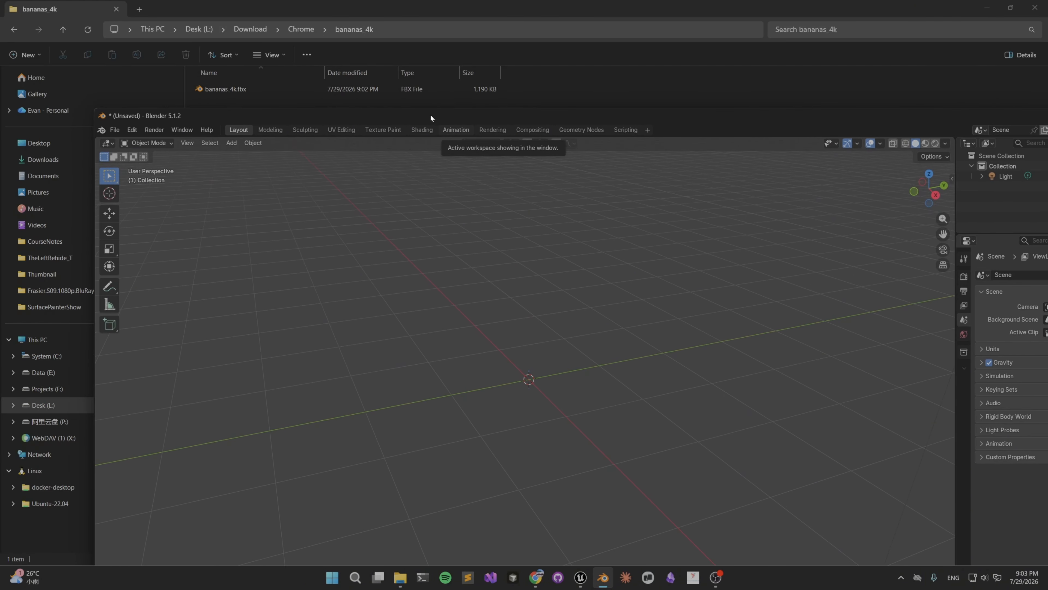
left_click_drag(274, 90, 499, 292)
left_click_drag(660, 9, 319, 128)
left_click(664, 417)
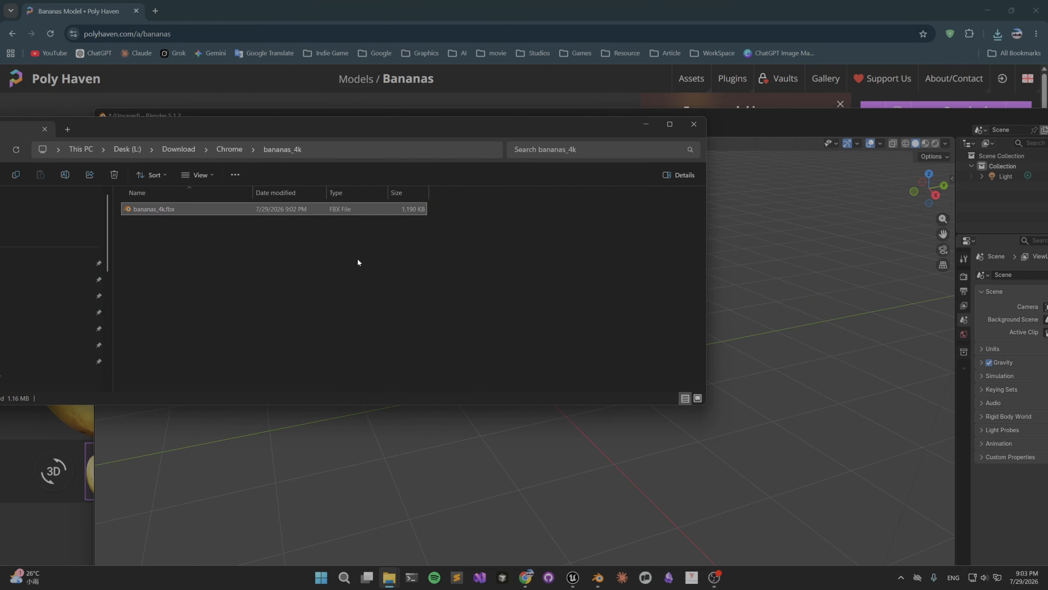
left_click_drag(708, 175, 524, 187)
left_click_drag(684, 121, 734, 94)
left_click(130, 130)
left_click_drag(155, 208, 578, 480)
left_click(579, 480)
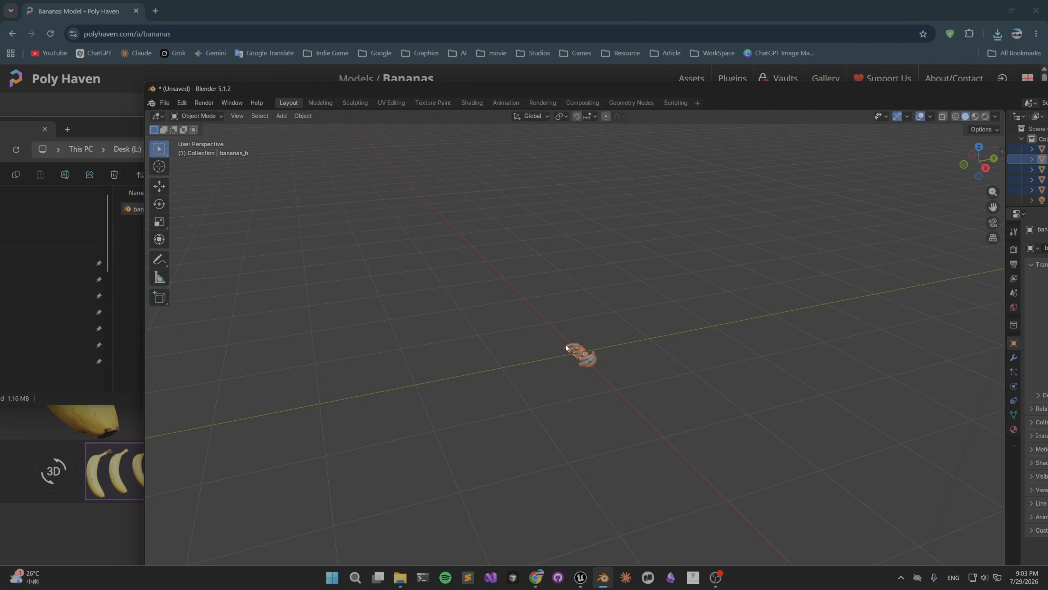
Frame the imported bananas, maximize the Blender window, and select the bananas_d object.
key("KP_Decimal")
middle_click_drag(602, 361, 635, 348)
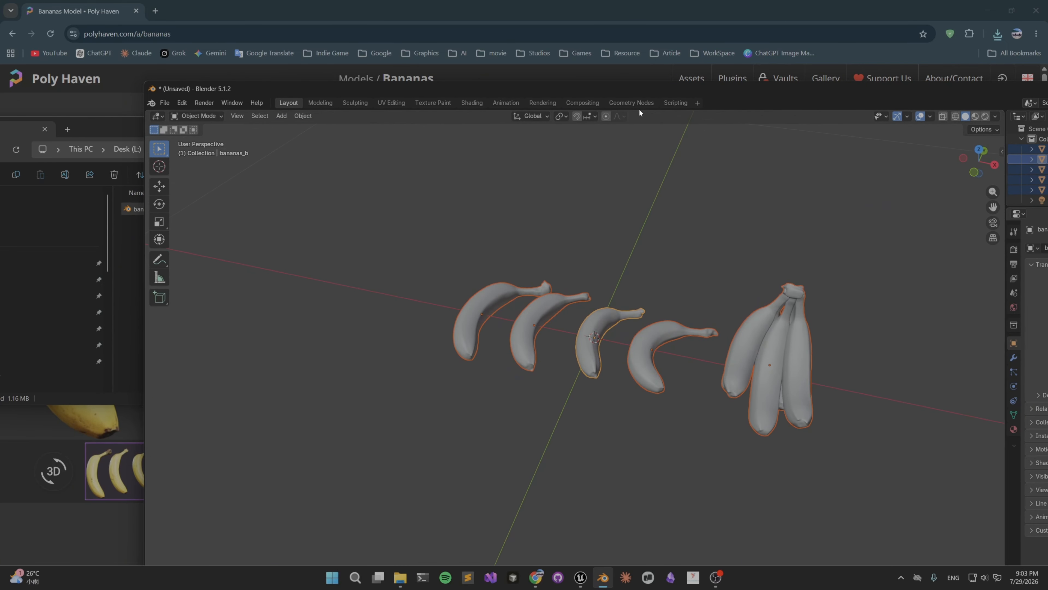
left_click_drag(940, 92, 757, 48)
left_click(972, 44)
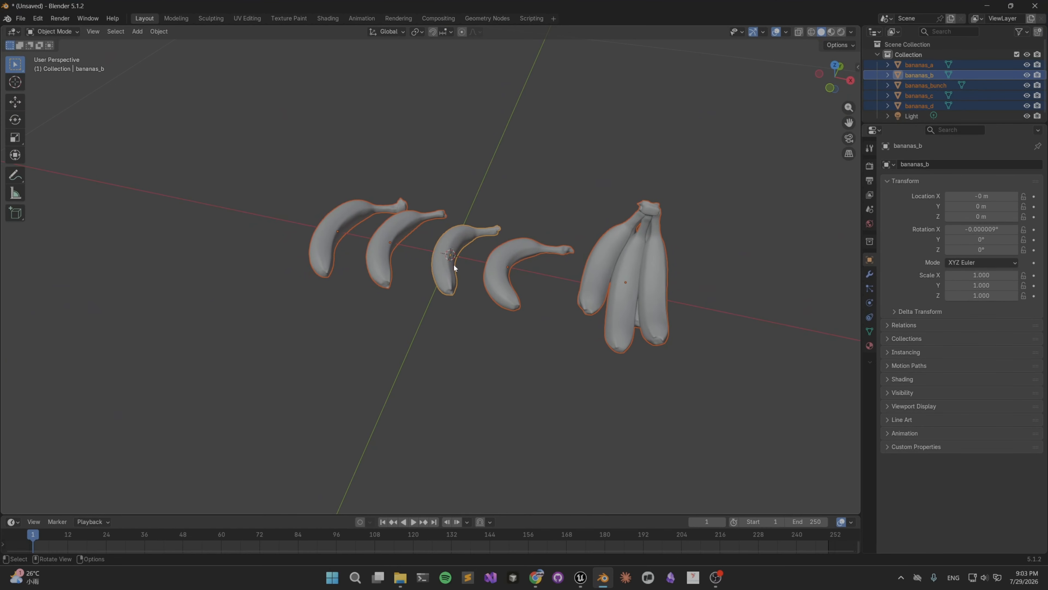
middle_click_drag(454, 264, 459, 193)
left_click(274, 245)
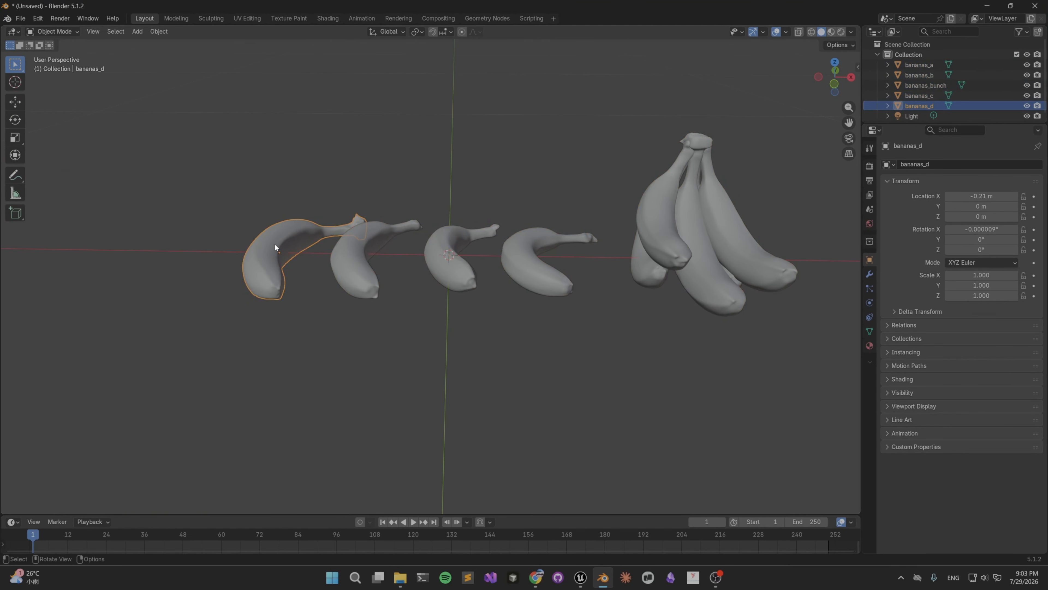
middle_click_drag(338, 243, 313, 104)
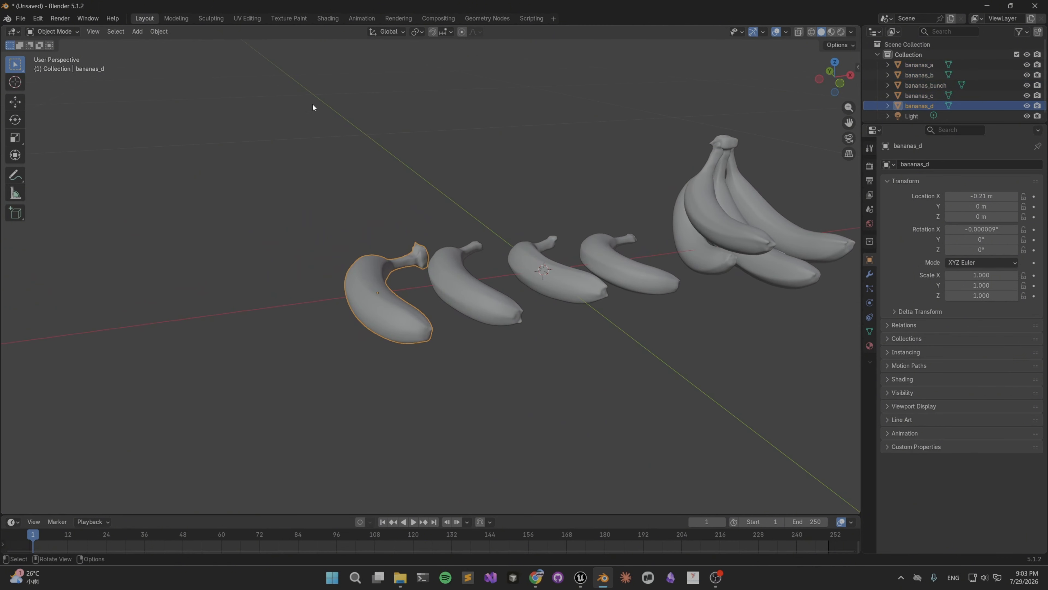
Switch to the UV Editing workspace and examine the existing UV layout and mesh of bananas_d.
left_click(246, 18)
scroll(194, 285, "up", 6)
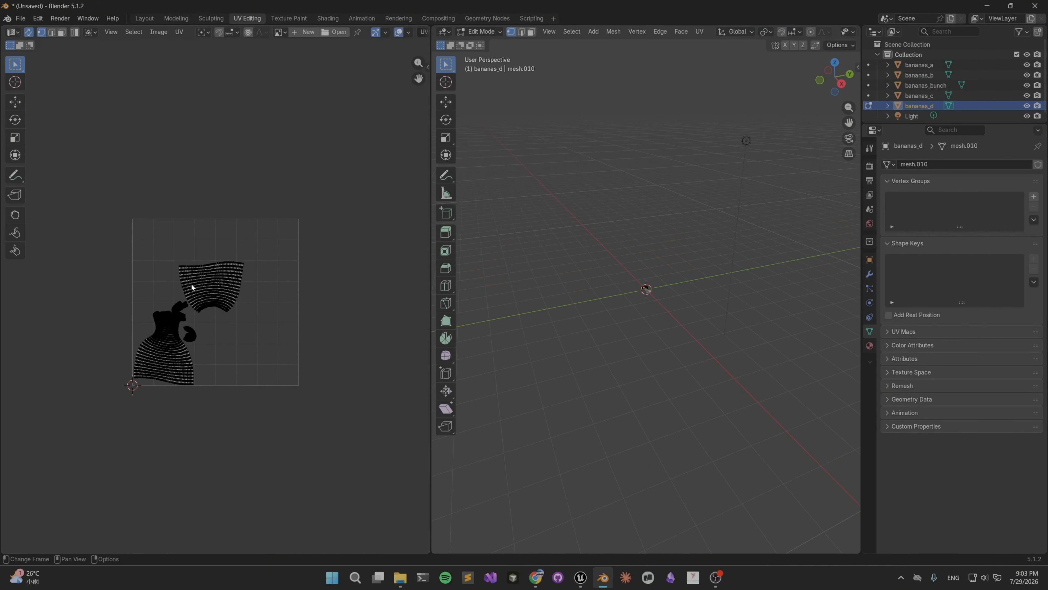
scroll(194, 235, "up", 3)
scroll(218, 244, "down", 3)
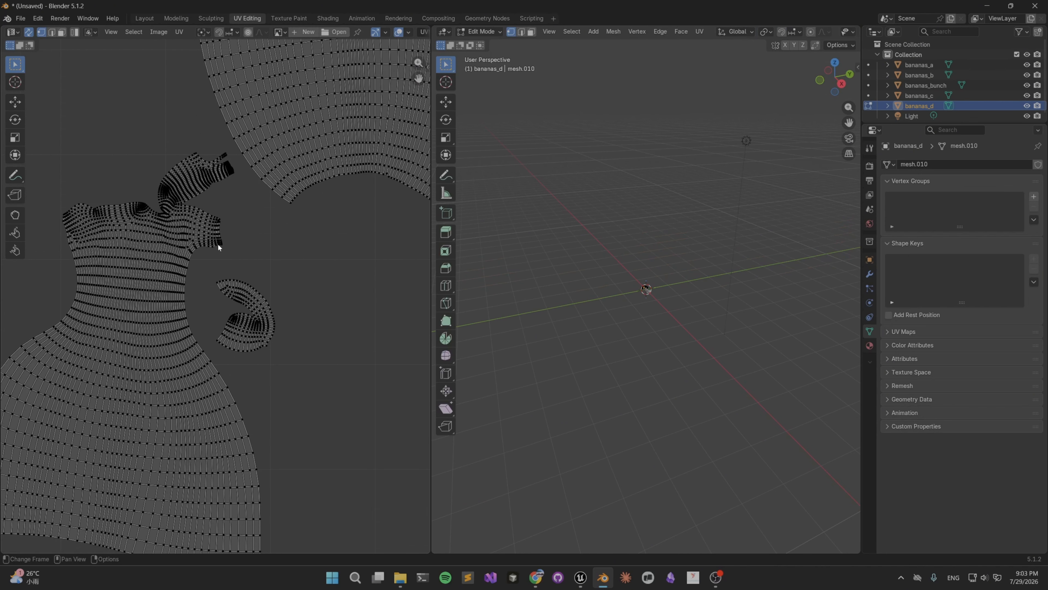
scroll(242, 230, "up", 3)
scroll(207, 244, "down", 2)
scroll(207, 245, "up", 4)
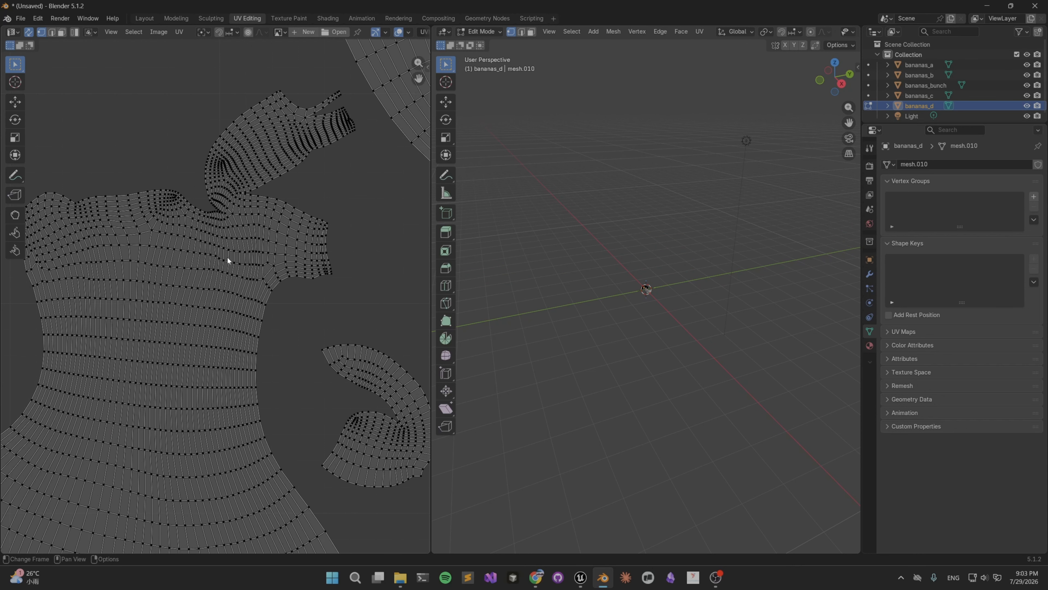
scroll(674, 272, "up", 9)
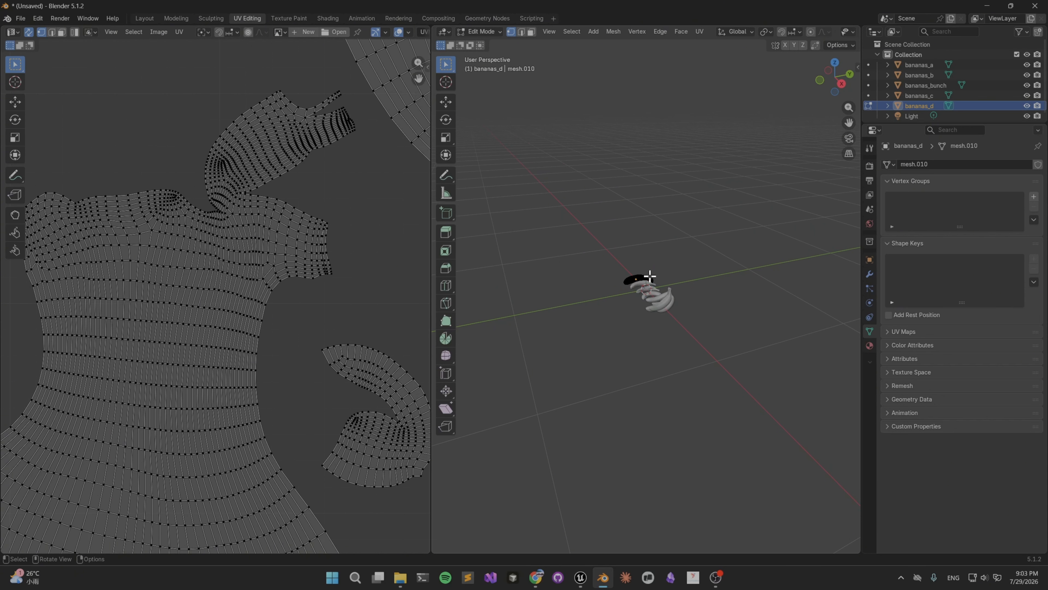
middle_click_drag(549, 263, 656, 269)
scroll(637, 285, "up", 6)
scroll(627, 285, "up", 4)
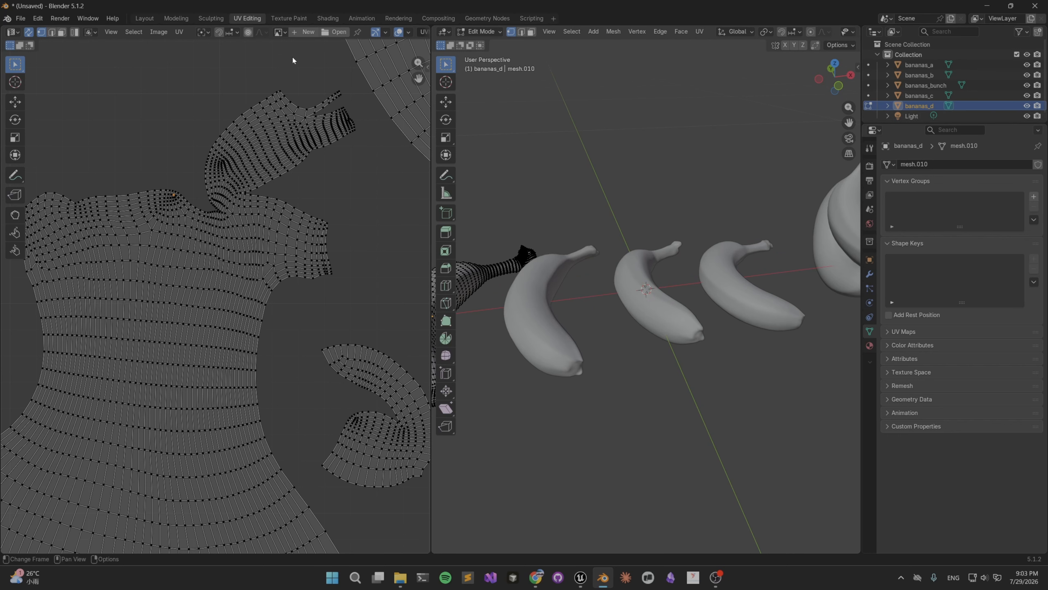
scroll(563, 201, "down", 4)
scroll(564, 201, "up", 4)
middle_click_drag(596, 282, 579, 268)
scroll(251, 270, "down", 4)
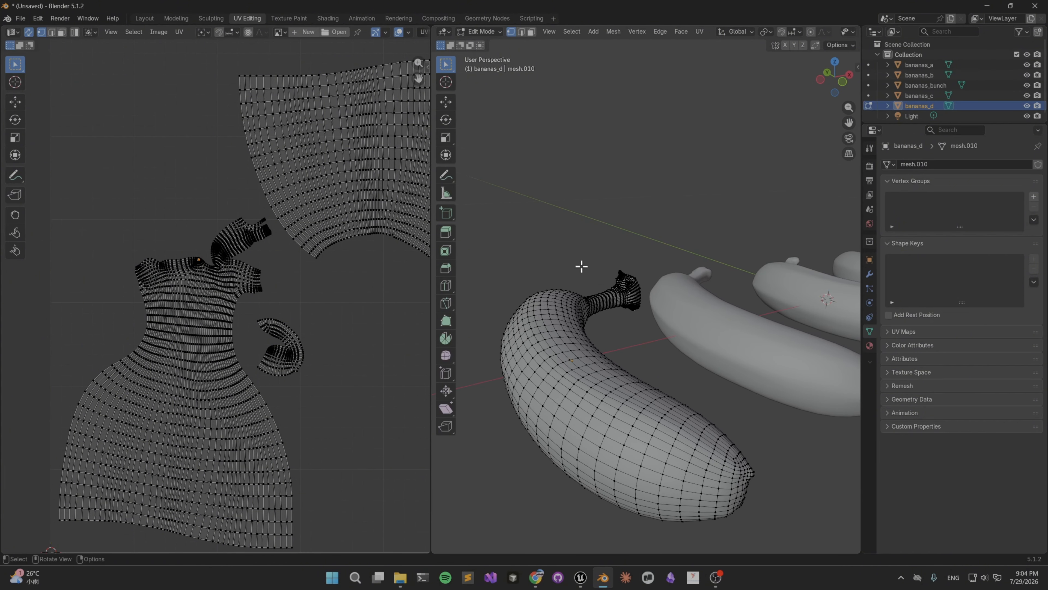
Try to unwrap bananas_d using Unwrap Minimum Stretch without selecting its geometry.
key("u")
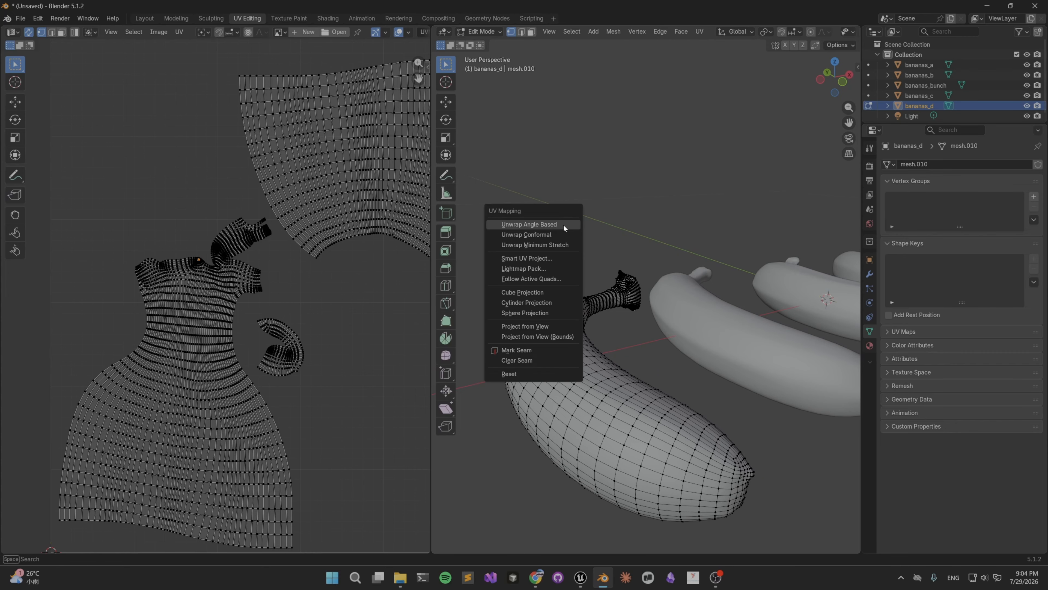
left_click(530, 247)
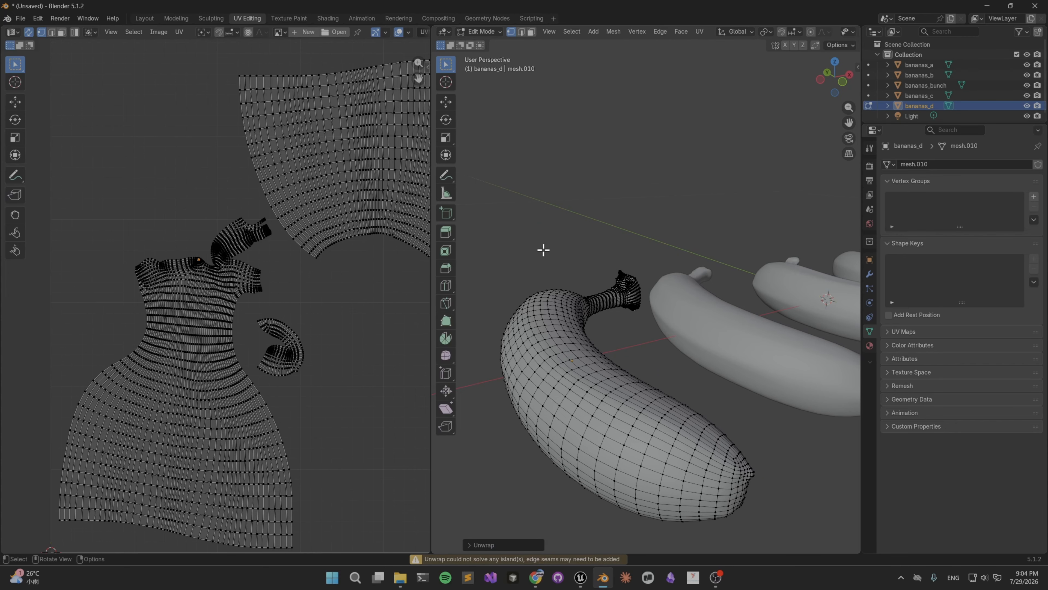
right_click(565, 219)
Select the entire bananas_d mesh and unwrap it with Unwrap Minimum Stretch.
middle_click_drag(611, 237, 562, 220)
key("a")
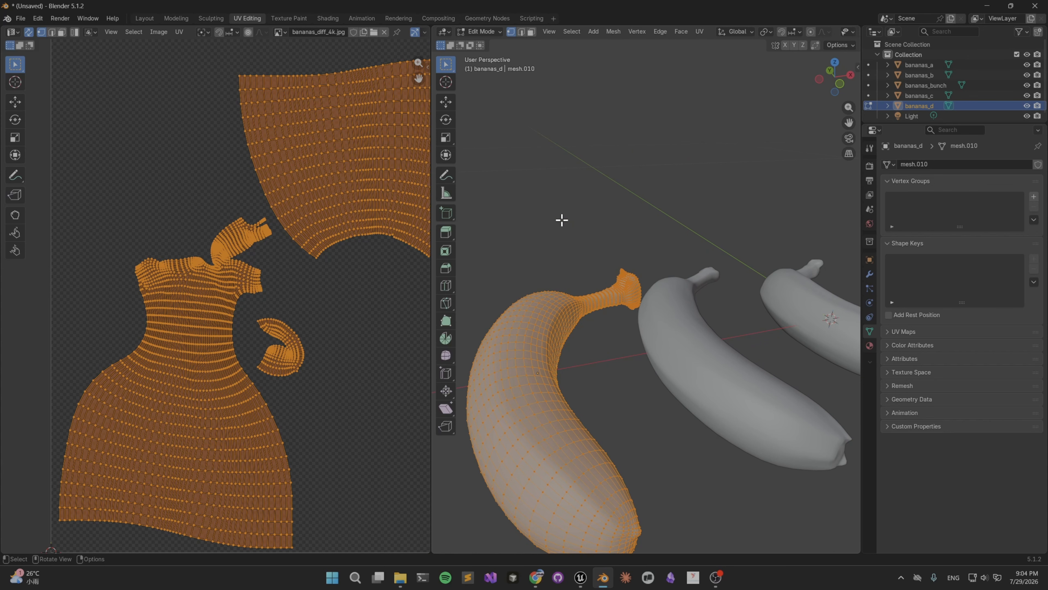
key("u")
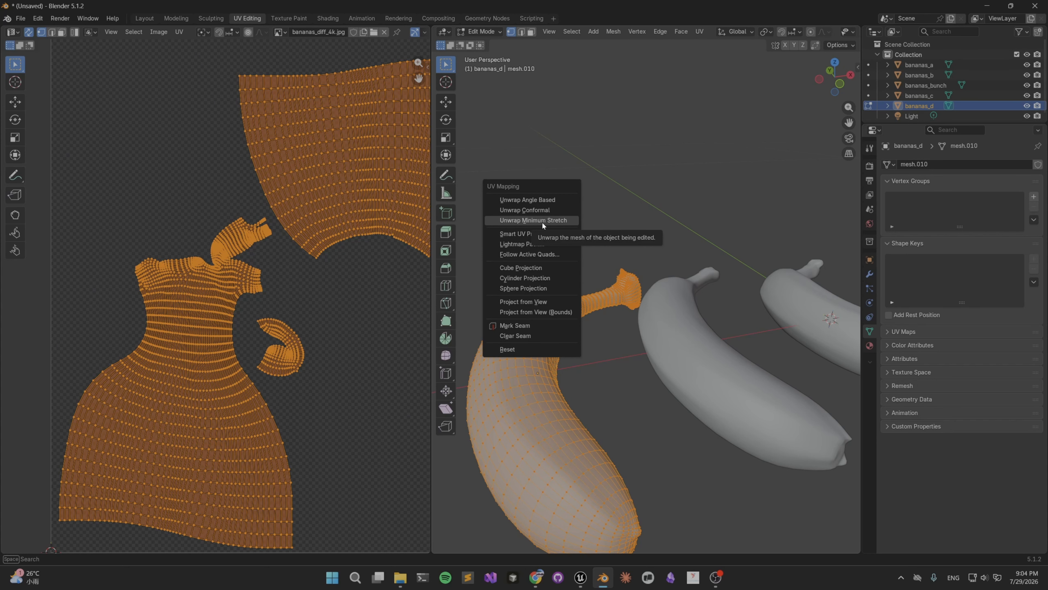
left_click(542, 221)
scroll(562, 227, "down", 3)
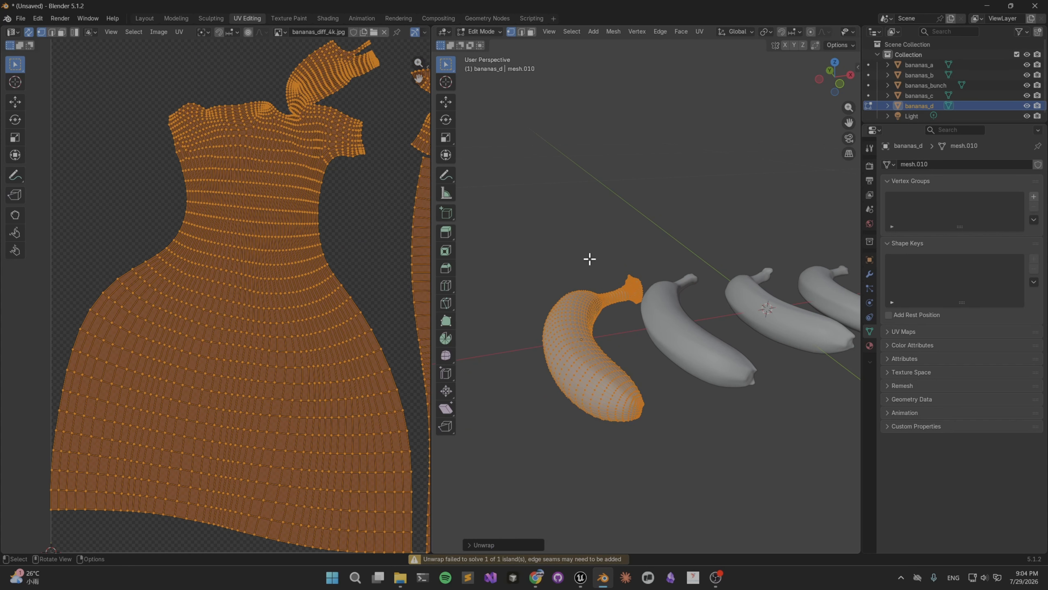
scroll(589, 258, "up", 2)
Unwrap the whole bananas_d mesh with Smart UV Project at a 90° angle limit and inspect the new UV islands.
key("u")
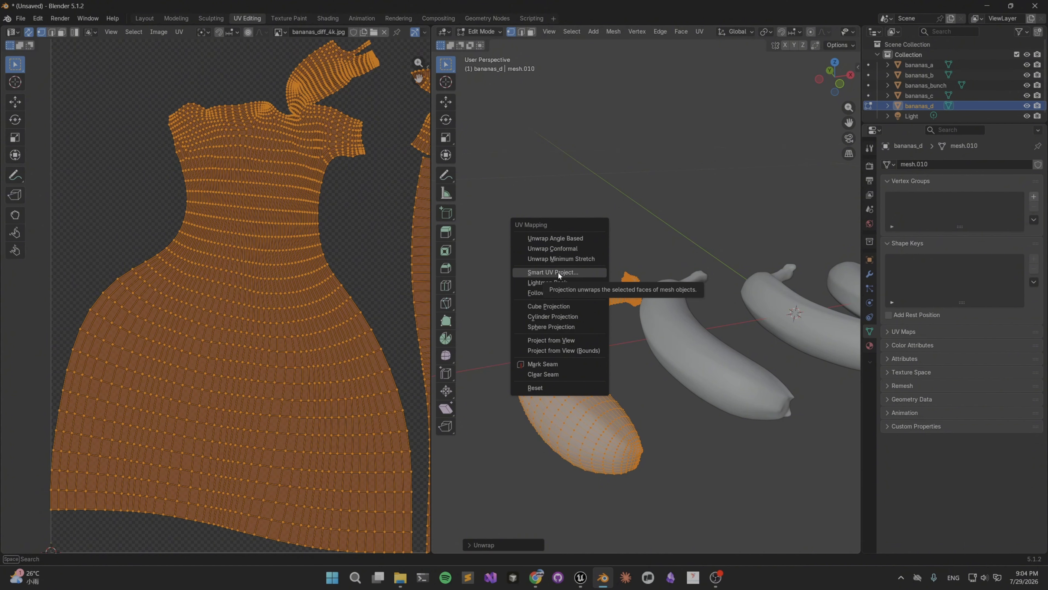
left_click(559, 273)
left_click(605, 277)
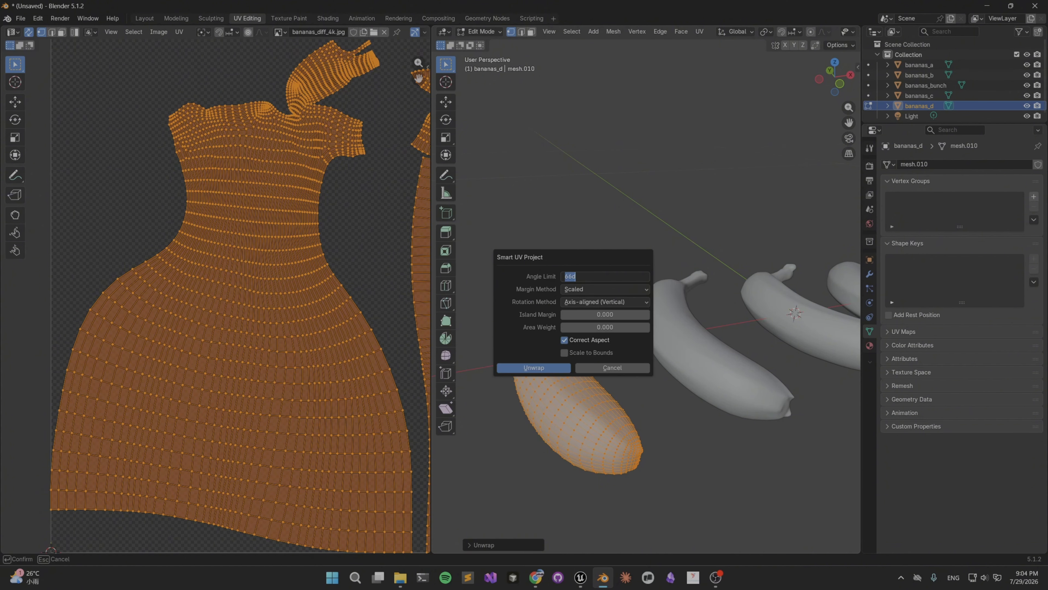
key("Return")
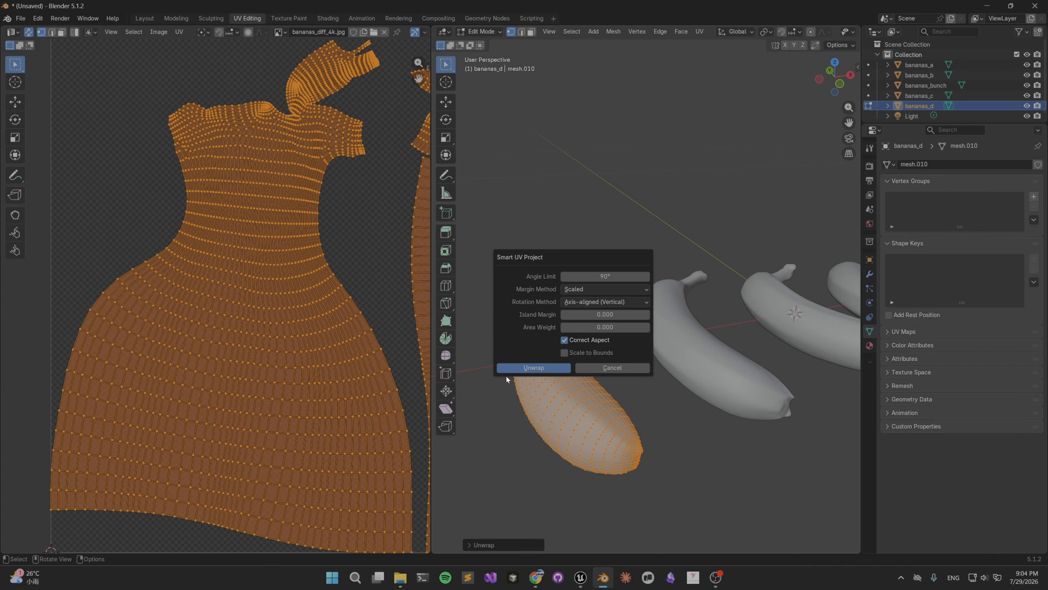
left_click(532, 367)
scroll(332, 273, "down", 6)
left_click(287, 250)
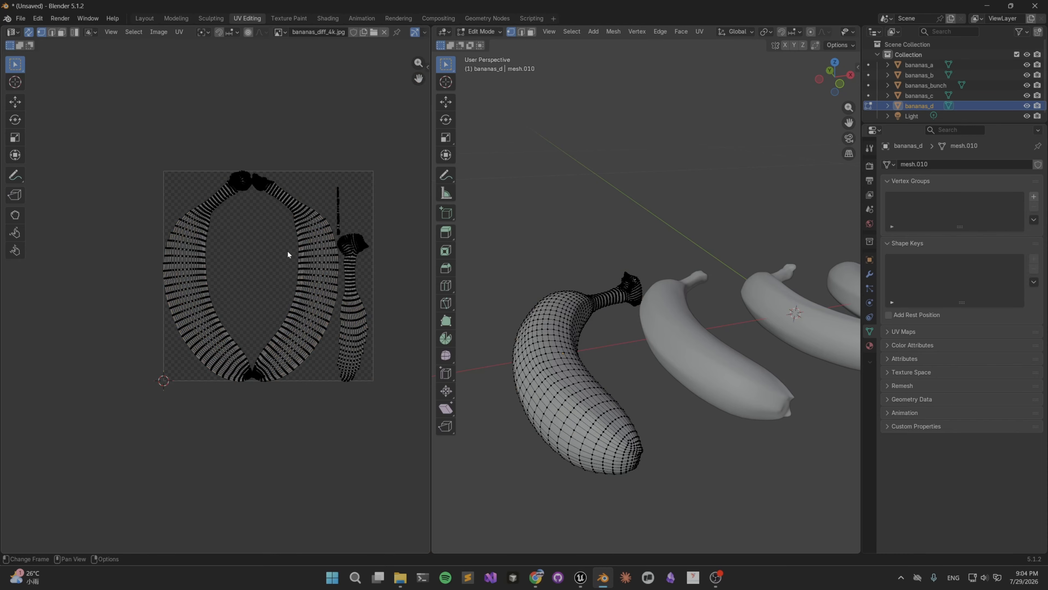
scroll(288, 249, "up", 8)
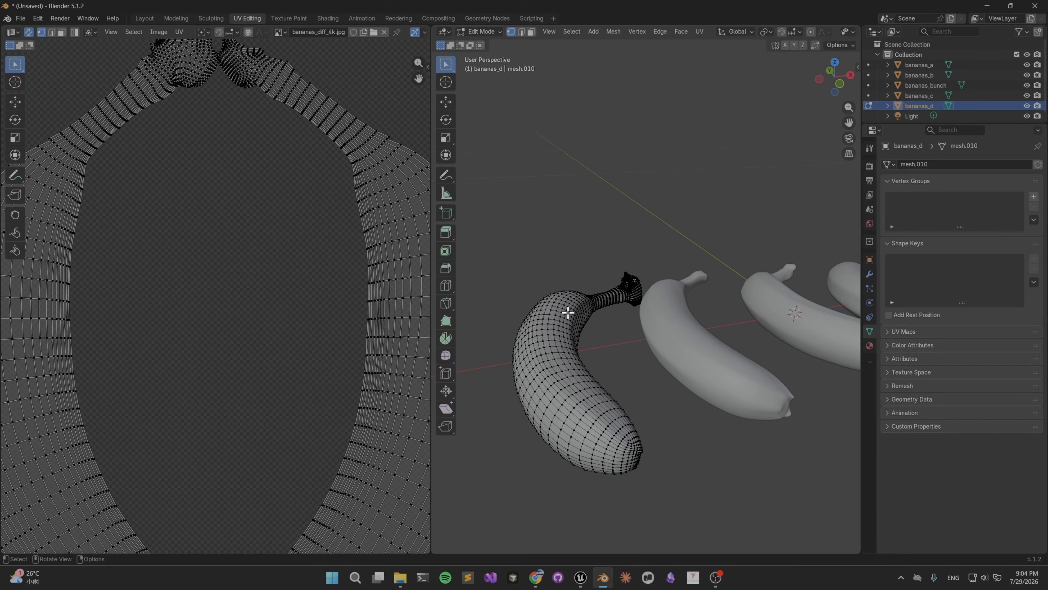
scroll(703, 268, "down", 3)
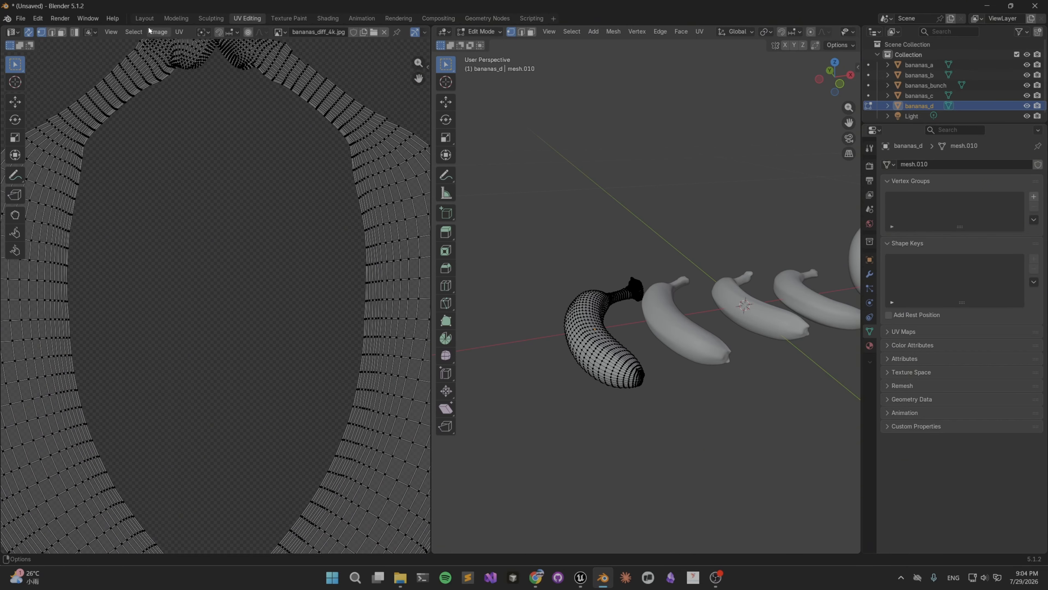
Return to the Layout workspace and open an FBX export of bananas_d limited to selected objects.
left_click(145, 18)
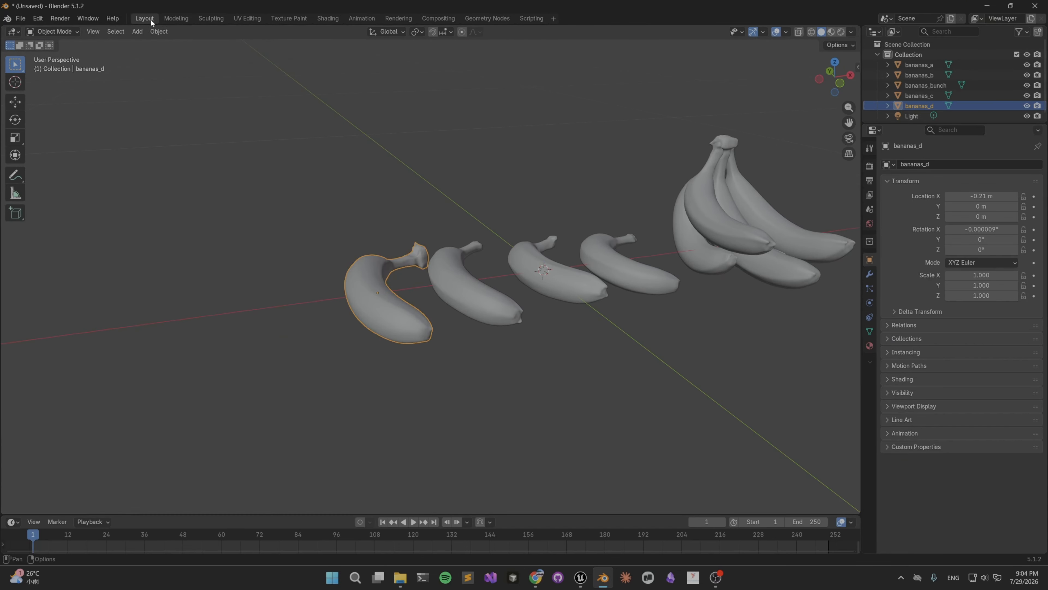
middle_click_drag(412, 225, 424, 248)
scroll(379, 244, "up", 3)
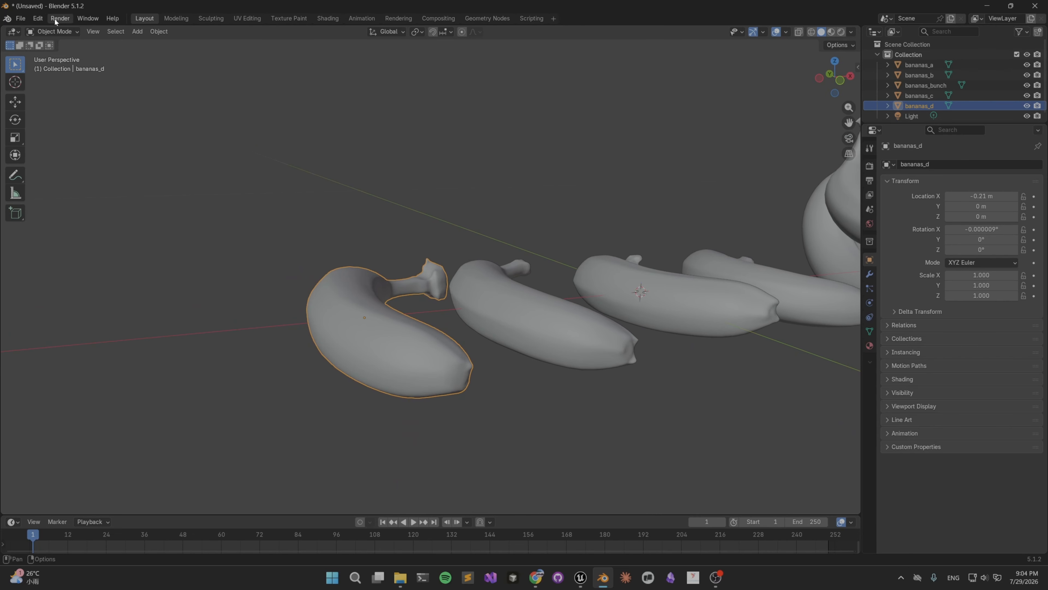
left_click(20, 18)
mouse_move(40, 174)
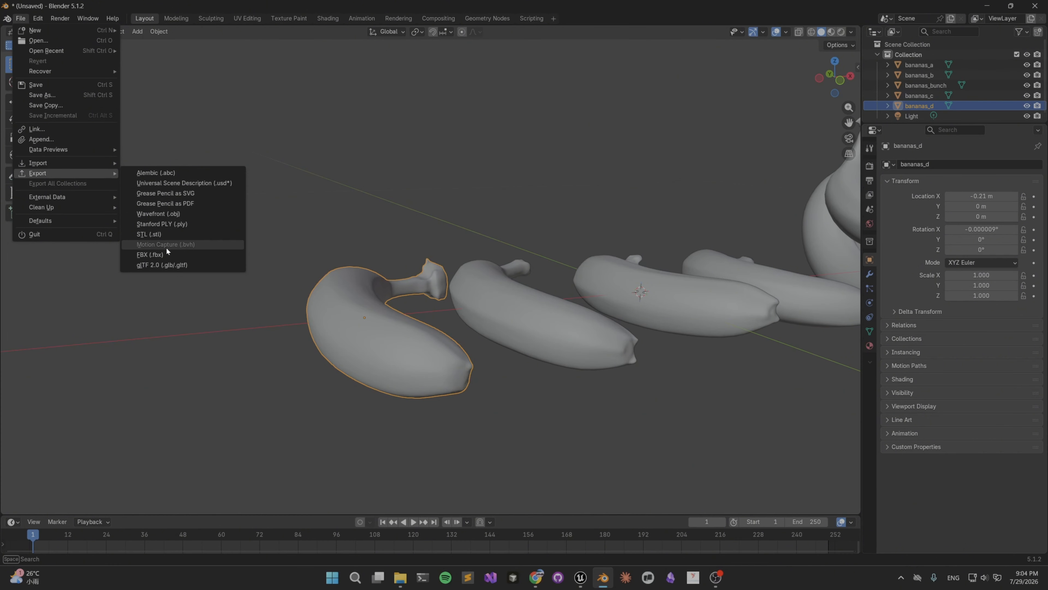
left_click(168, 255)
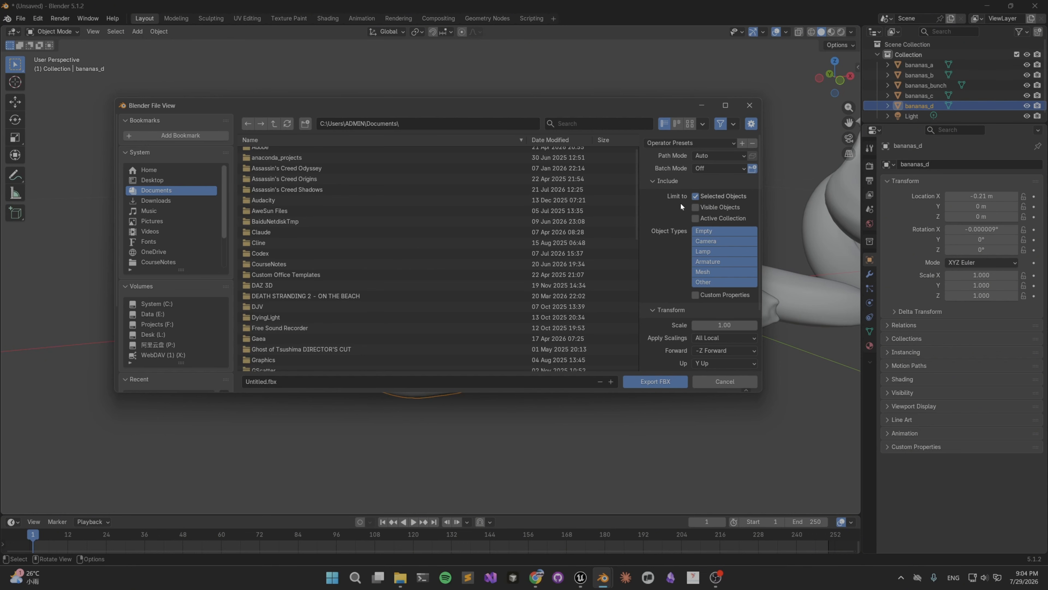
scroll(374, 213, "up", 1)
Switch to File Explorer and open the SurfacePainterShow project folder inside Dev on the Data (E:) drive.
mouse_move(400, 578)
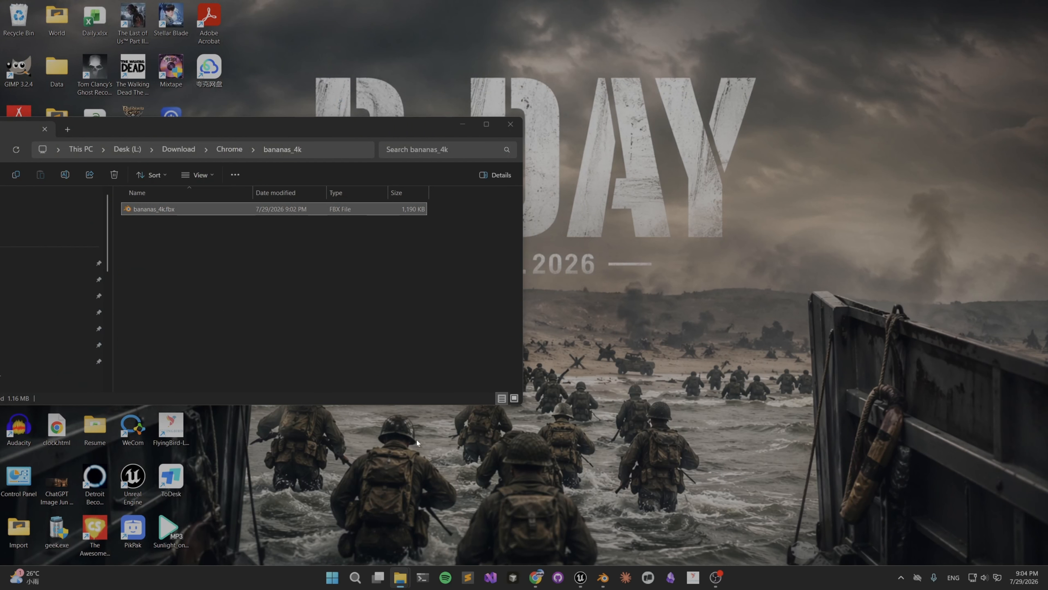
left_click(454, 525)
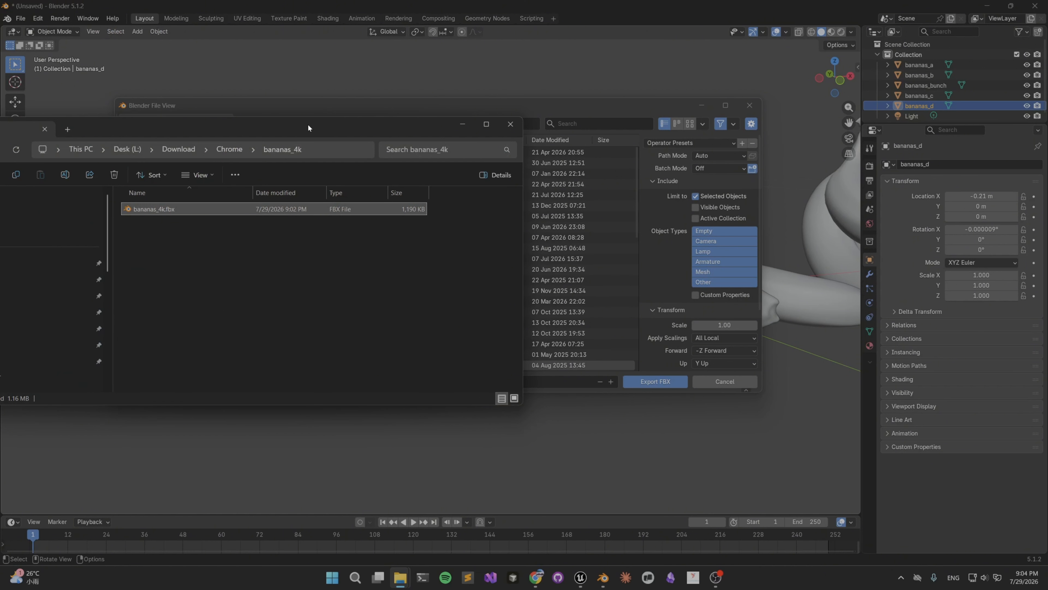
left_click_drag(308, 124, 539, 177)
left_click(355, 203)
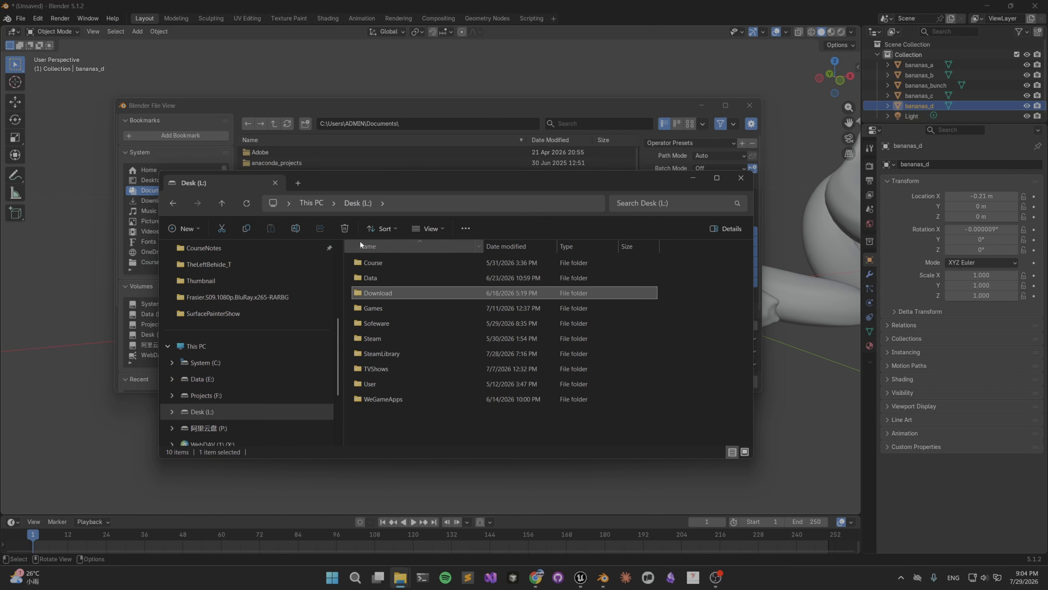
left_click(311, 203)
double_click(426, 294)
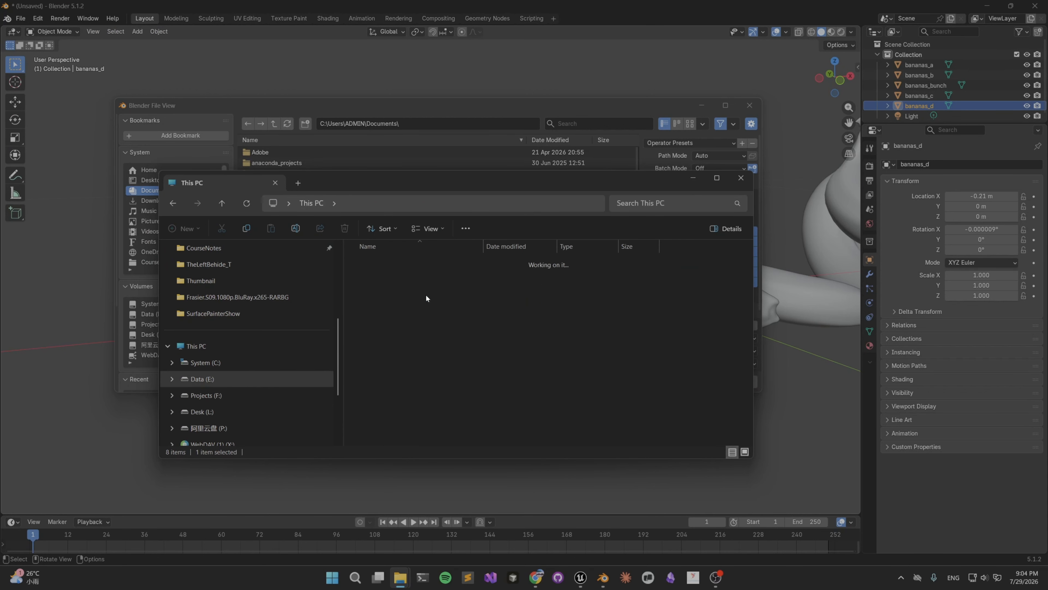
double_click(389, 272)
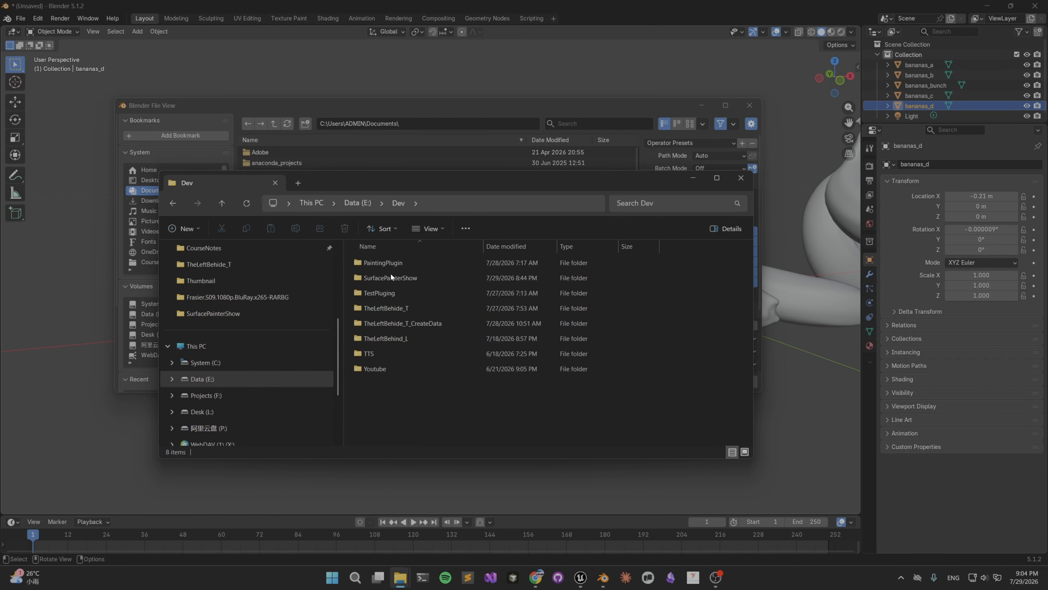
left_click(402, 265)
left_click(408, 279)
double_click(409, 280)
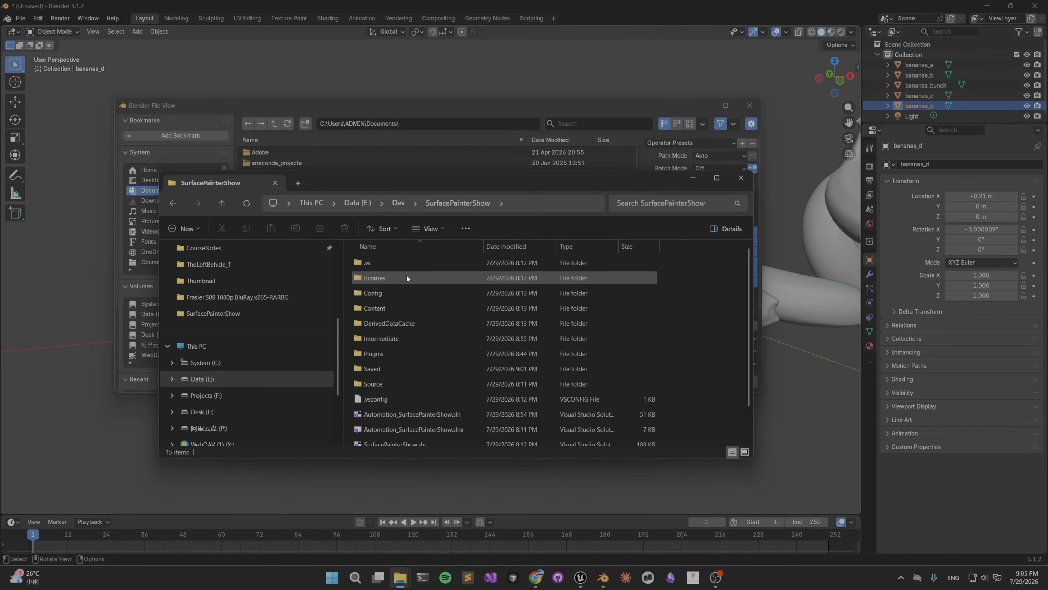
Create a folder named Assets in the SurfacePainterShow folder and open it.
left_click(518, 203)
left_click(673, 277)
right_click(691, 287)
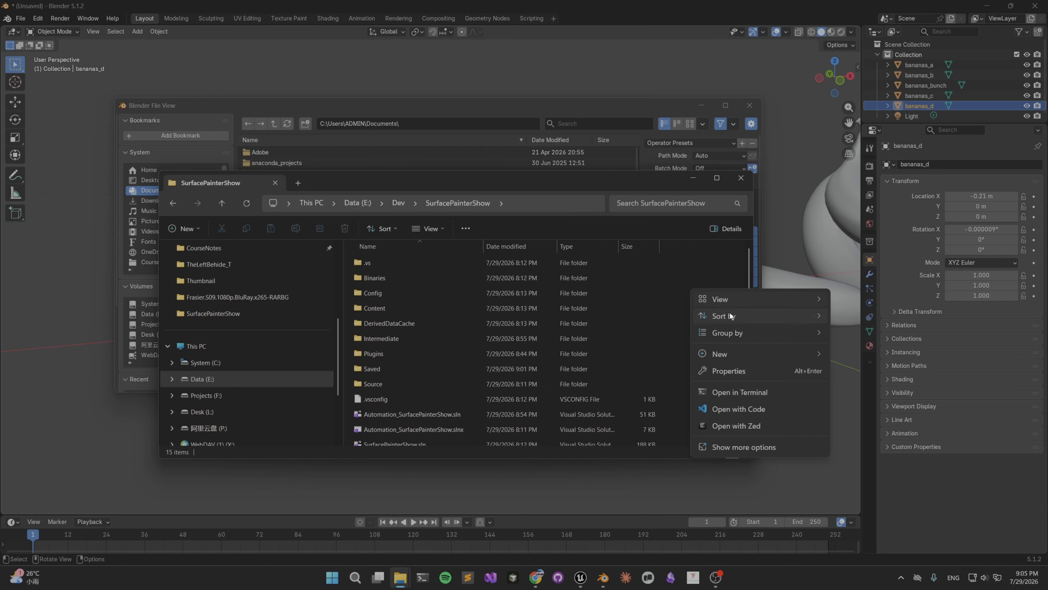
mouse_move(728, 355)
left_click(854, 355)
type("Assets")
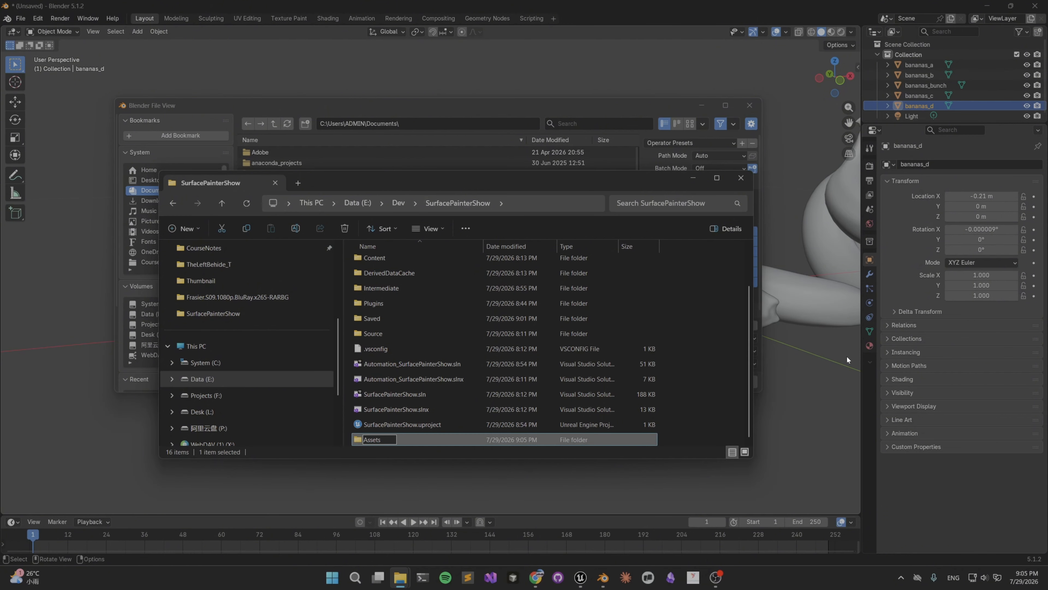
key("Return")
double_click(384, 440)
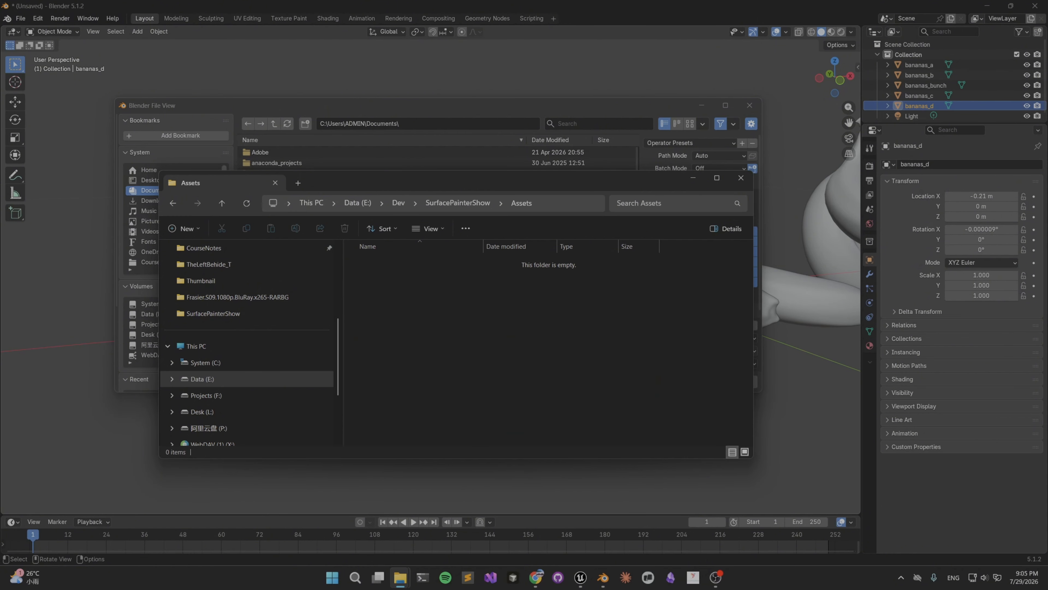
Export the selected banana from Blender as Bananas.fbx into E:\Dev\SurfacePainterShow\Assets.
left_click(552, 203)
key("ctrl+c")
left_click(741, 177)
left_click(430, 124)
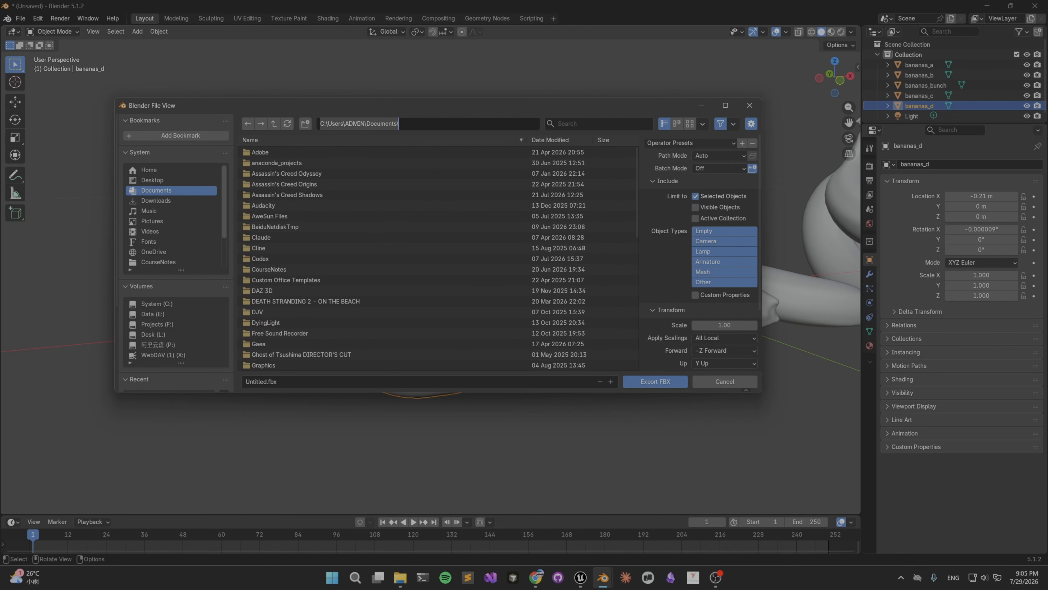
key("ctrl+a")
key("ctrl+v")
key("Return")
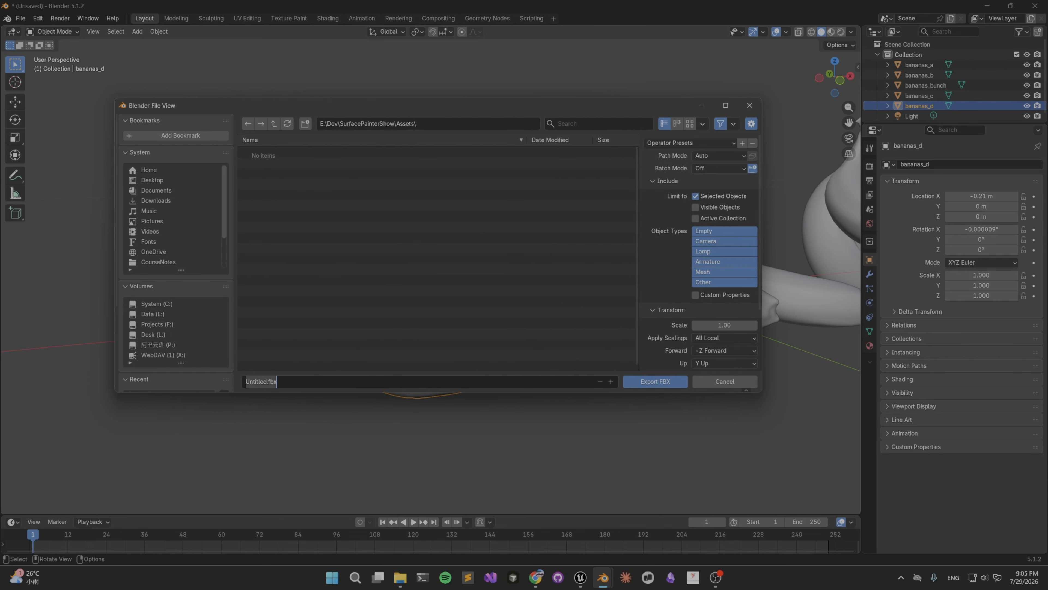
left_click(261, 381)
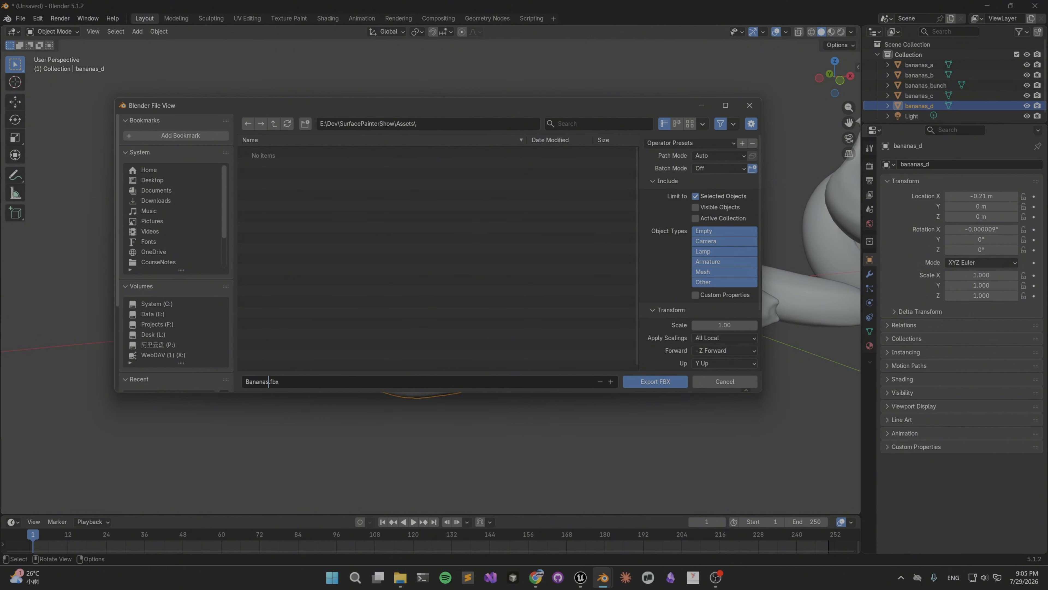
left_click(663, 382)
Switch to Unreal Editor and open the SurfacePainting plugin's Assets/Basic folder.
left_click(988, 7)
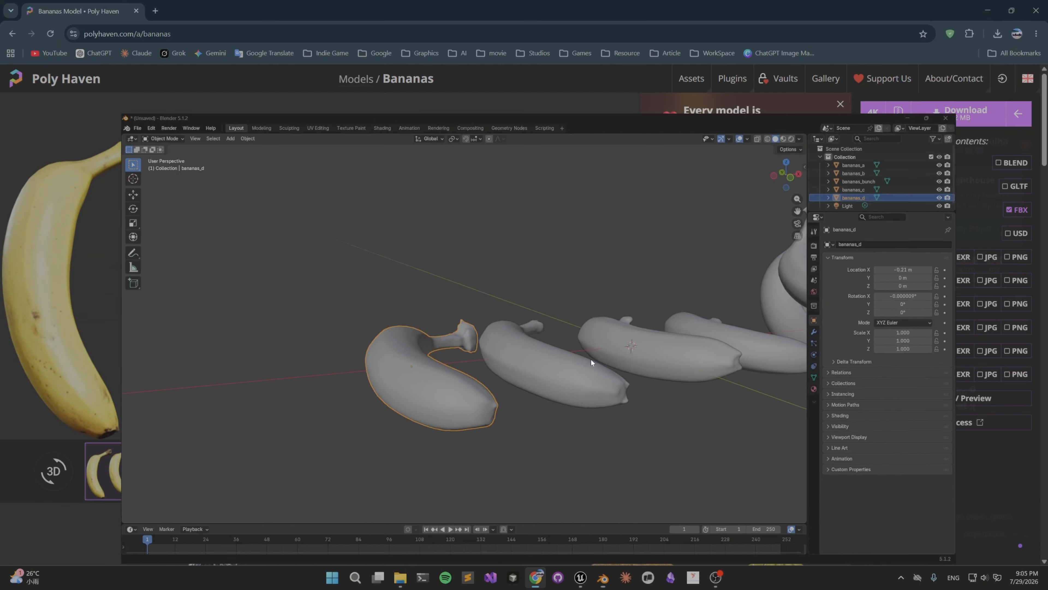
left_click(580, 577)
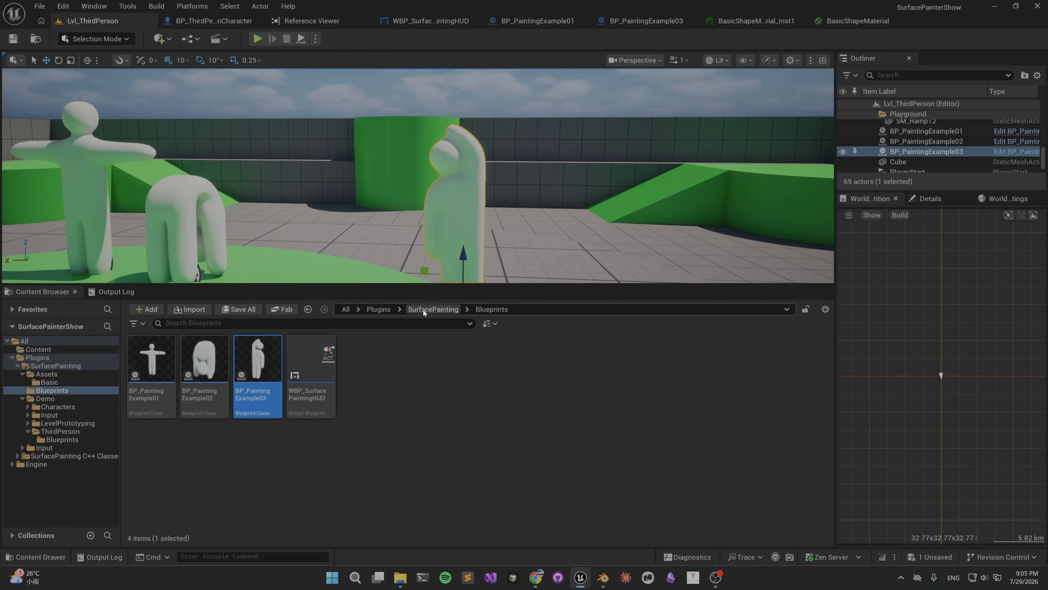
left_click(423, 309)
double_click(151, 364)
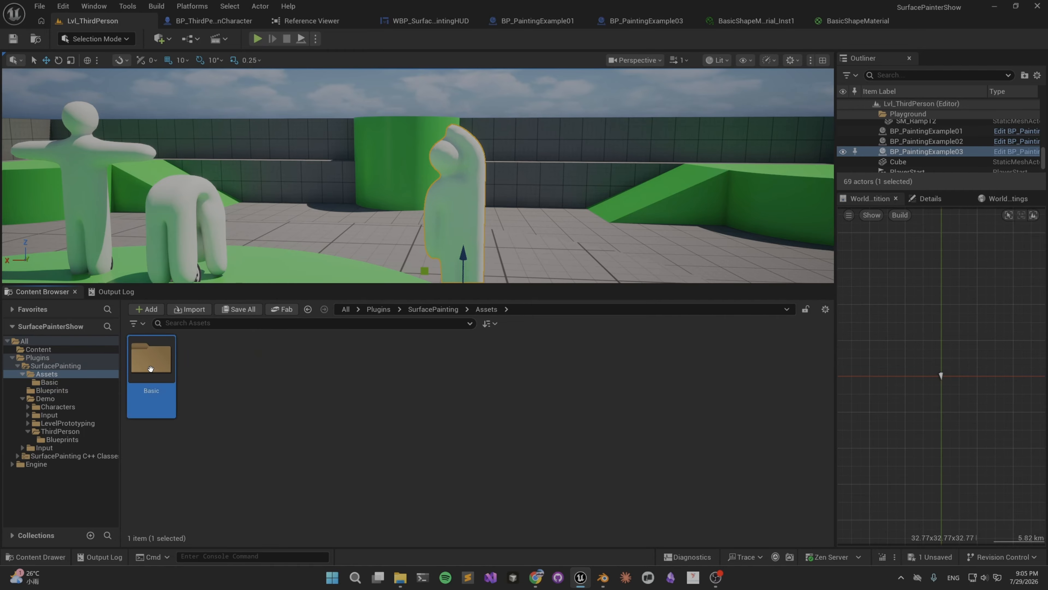
double_click(150, 369)
Import Bananas.fbx from the Assets folder in File Explorer into the Basic folder with material import turned off.
mouse_move(409, 580)
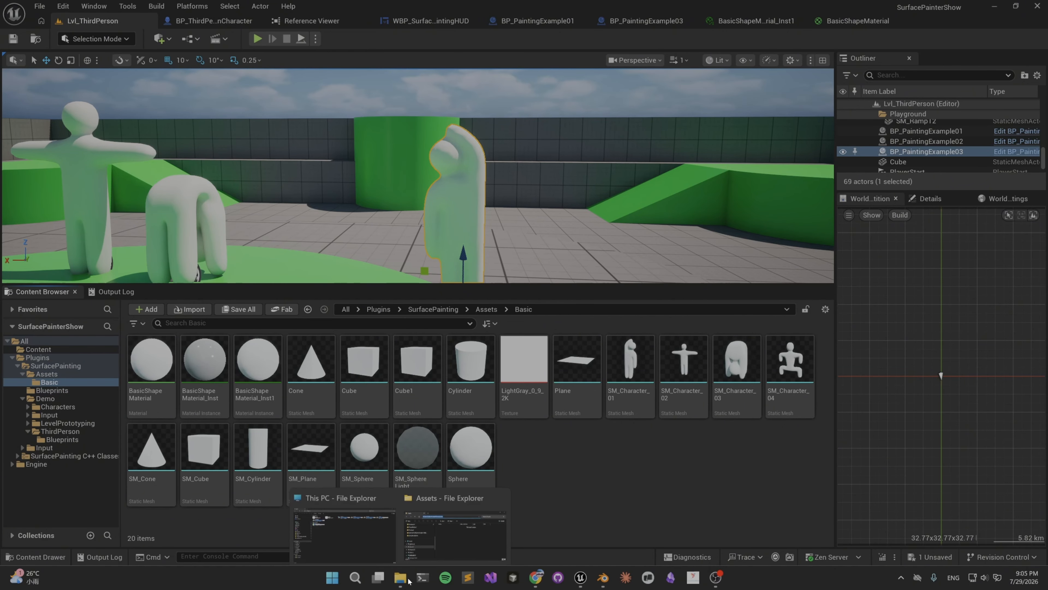
left_click(454, 535)
left_click_drag(471, 189, 868, 334)
left_click_drag(772, 410, 508, 474)
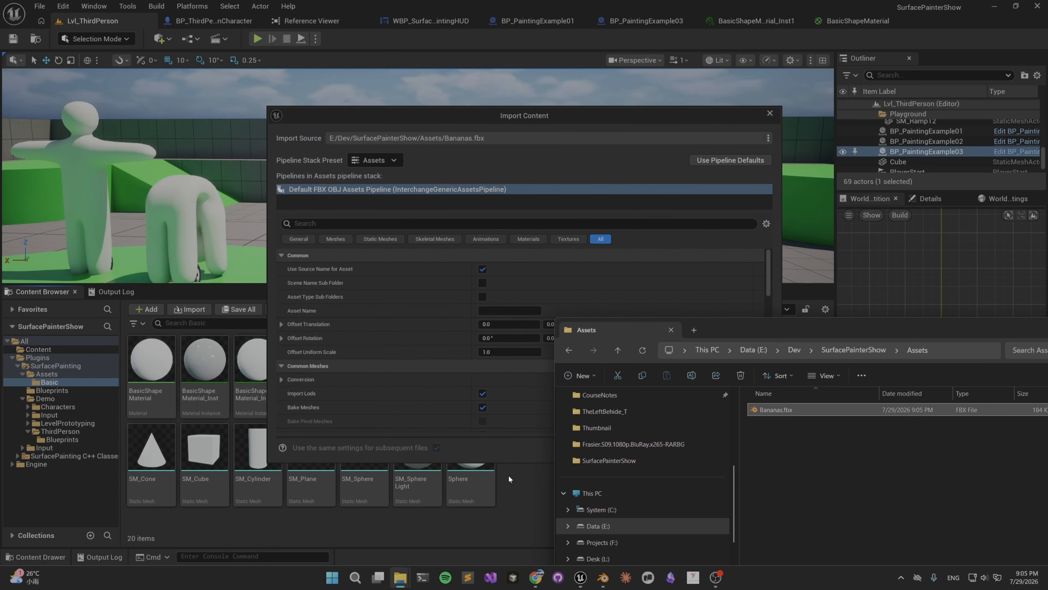
left_click(527, 239)
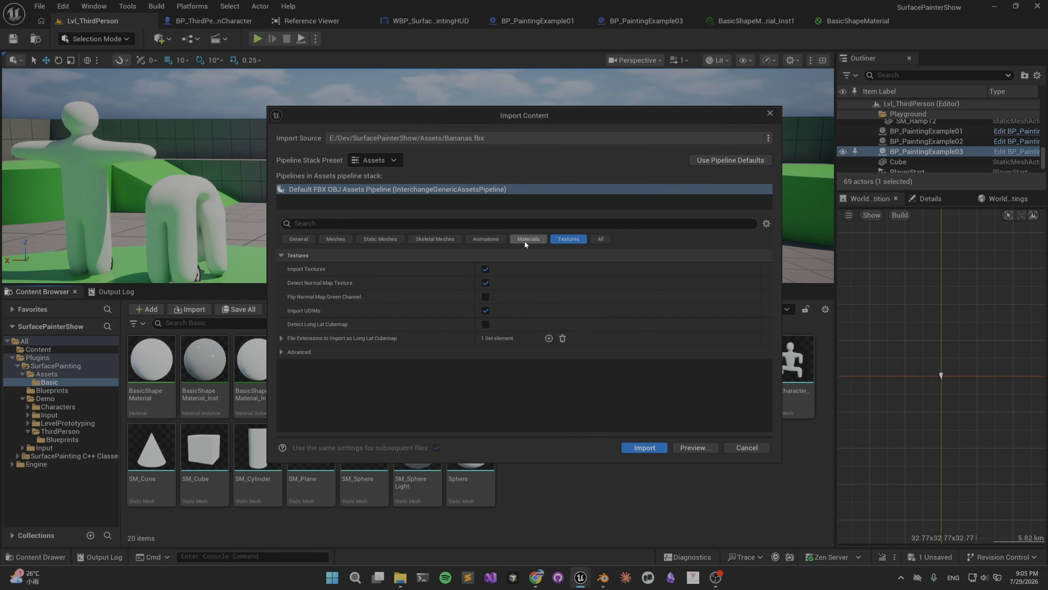
left_click(485, 269)
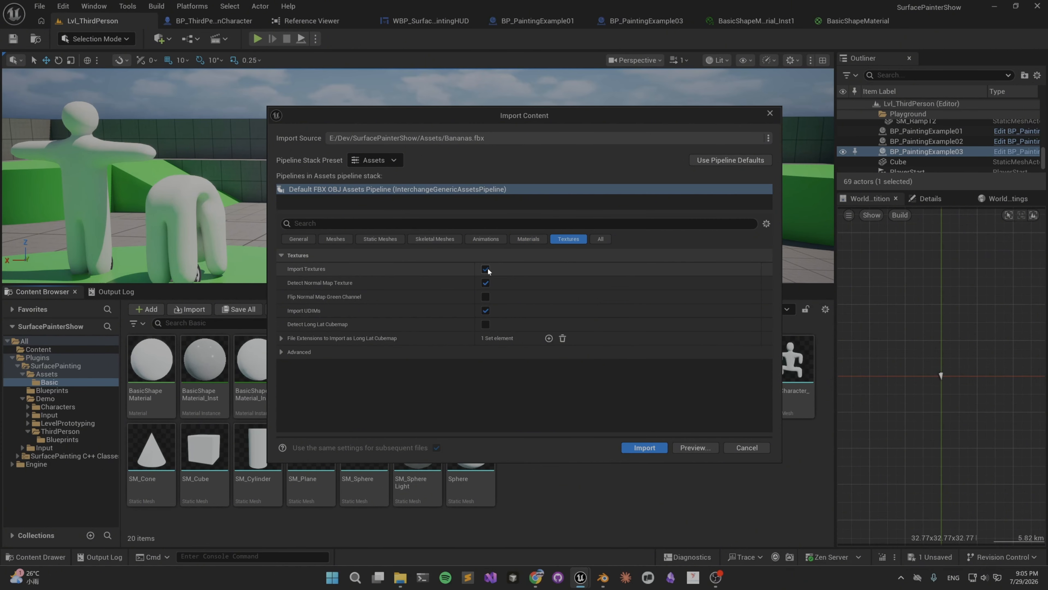
left_click(525, 239)
left_click(640, 446)
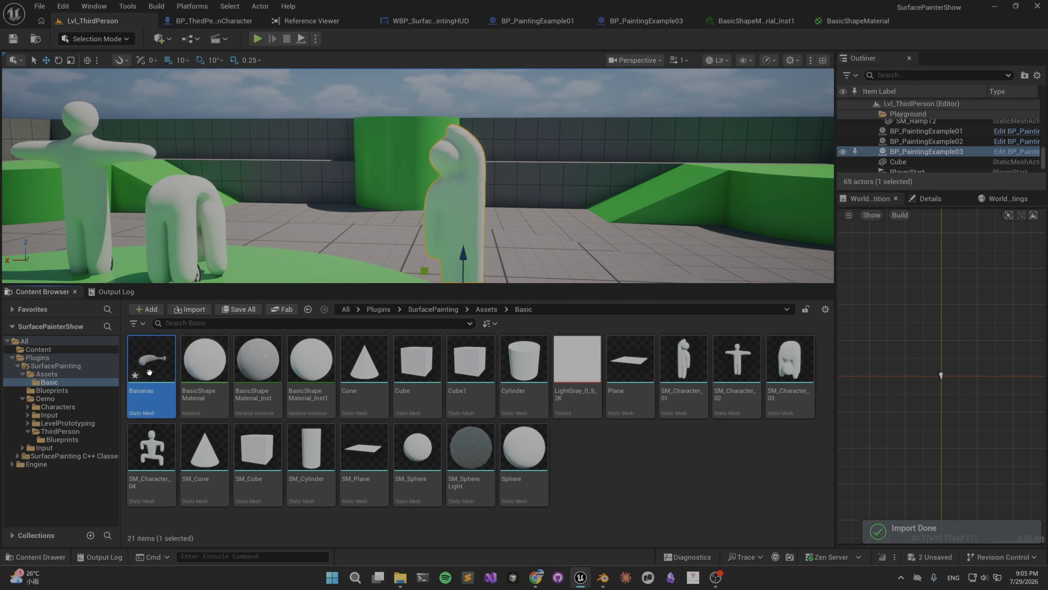
Open the Bananas static mesh and assign BasicShapeMaterial_Inst1 to its Element 0 material slot.
double_click(155, 361)
left_click(93, 21)
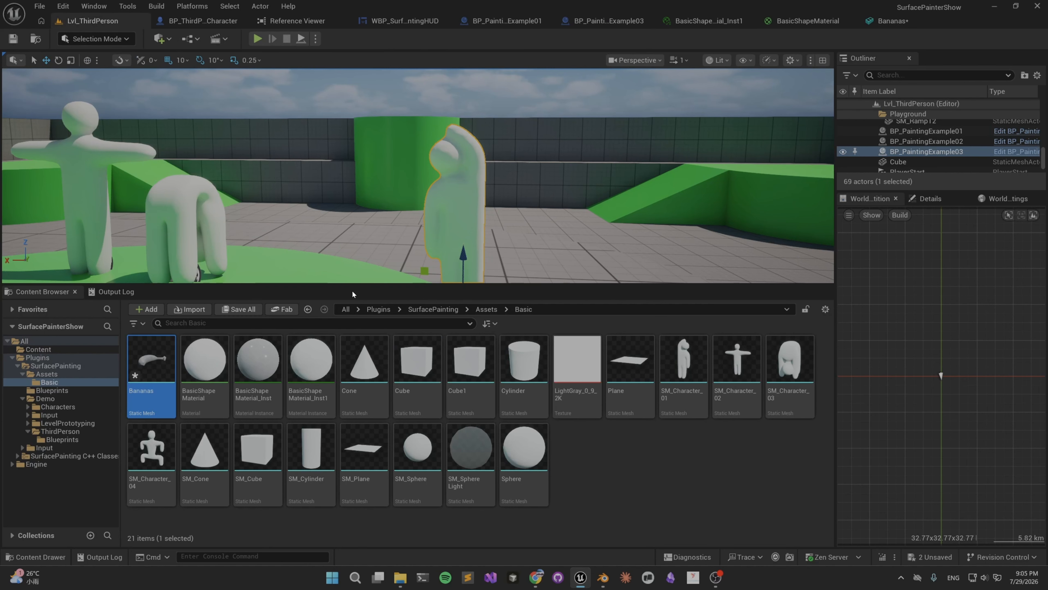
left_click(305, 371)
left_click(888, 23)
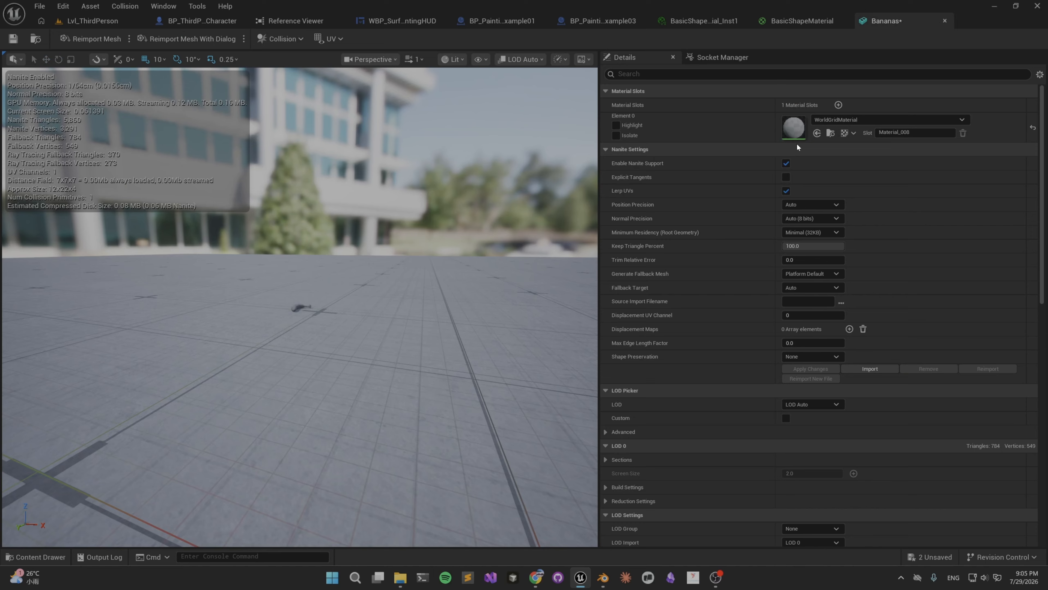
left_click(817, 133)
right_click_drag(354, 265, 240, 59)
Replace the StaticMesh component's mesh in BP_PaintingExample03 with Bananas, compile the blueprint and return to the Lvl_ThirdPerson level.
left_click(93, 21)
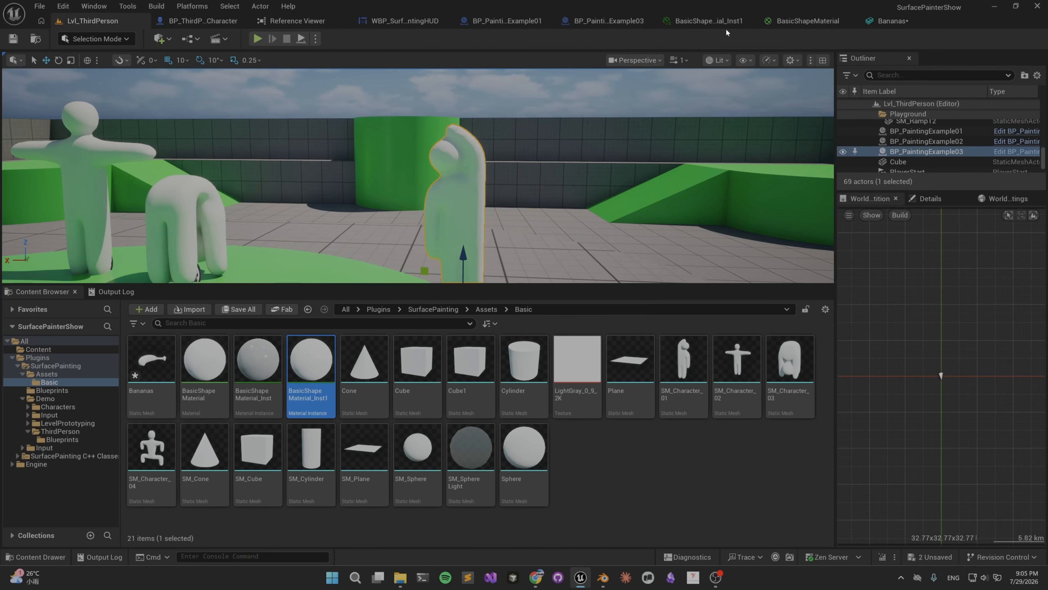
left_click(1016, 151)
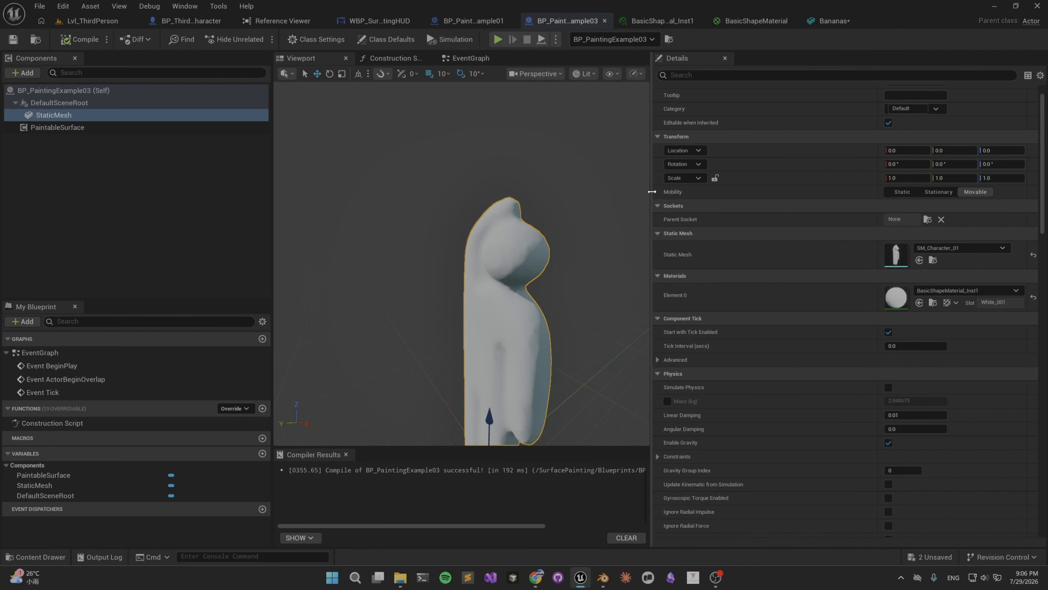
left_click(833, 20)
left_click(35, 39)
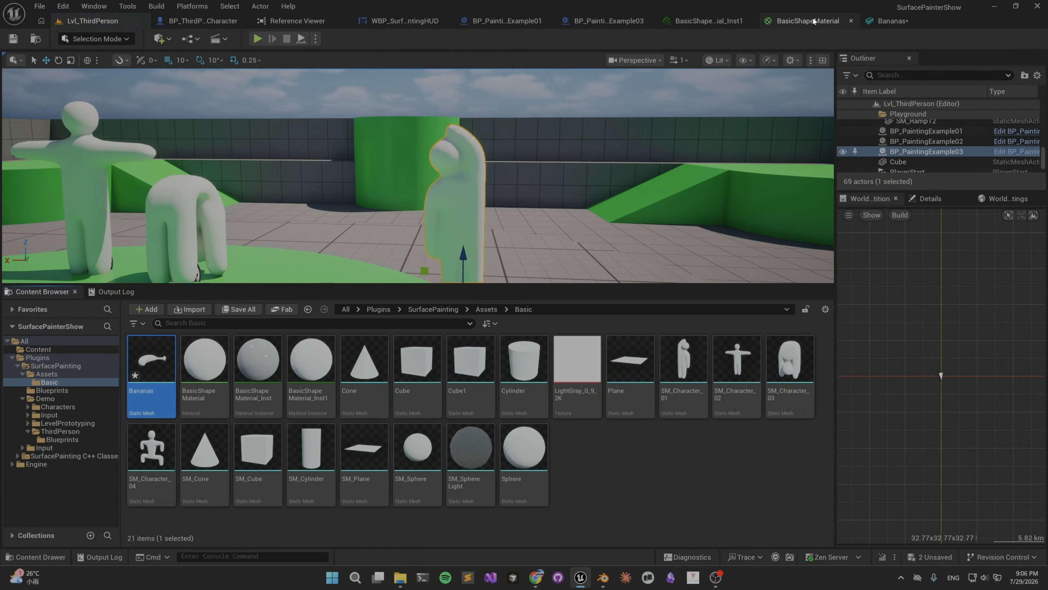
left_click(802, 21)
left_click(610, 21)
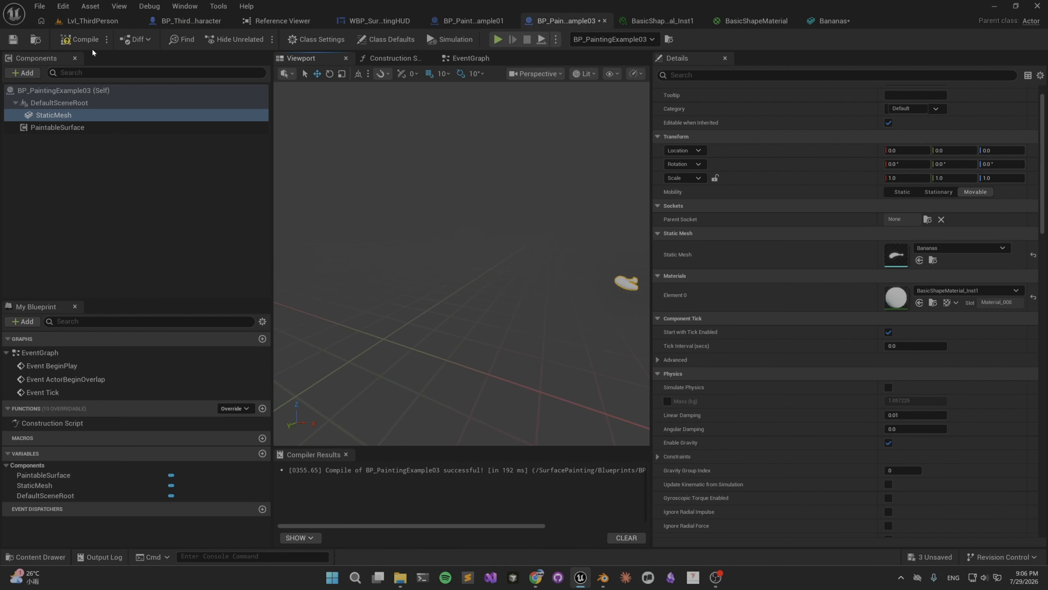
left_click(80, 40)
left_click(90, 21)
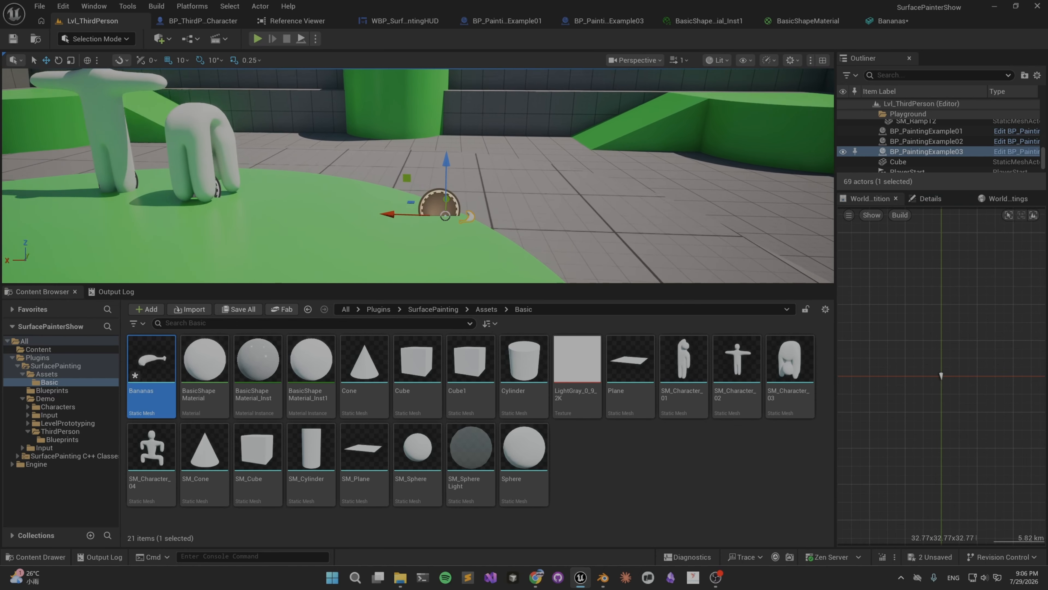
right_click_drag(387, 156, 388, 157)
left_click_drag(385, 217, 303, 177)
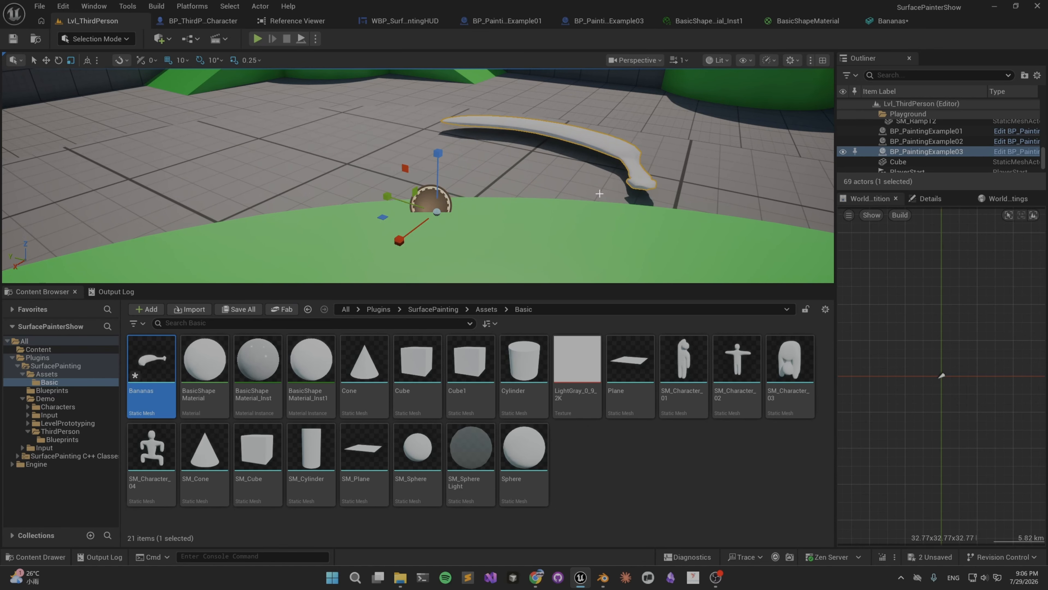
key("ctrl+z")
Lock the scale proportions of BP_PaintingExample03 in the level and set its scale to 5 on all axes.
left_click(931, 198)
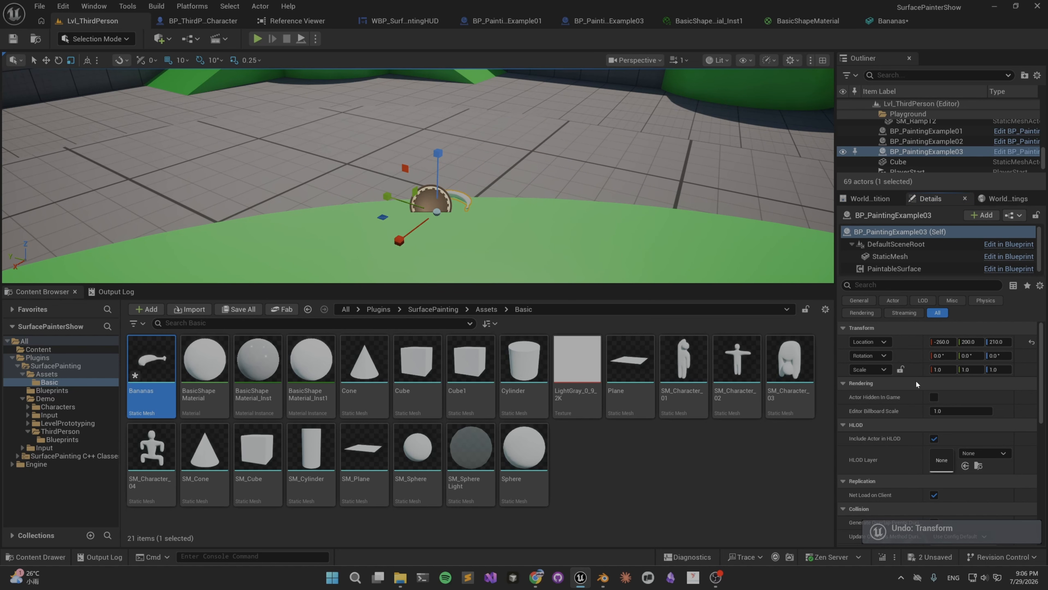
left_click(901, 369)
left_click(943, 369)
type("5")
key("Return")
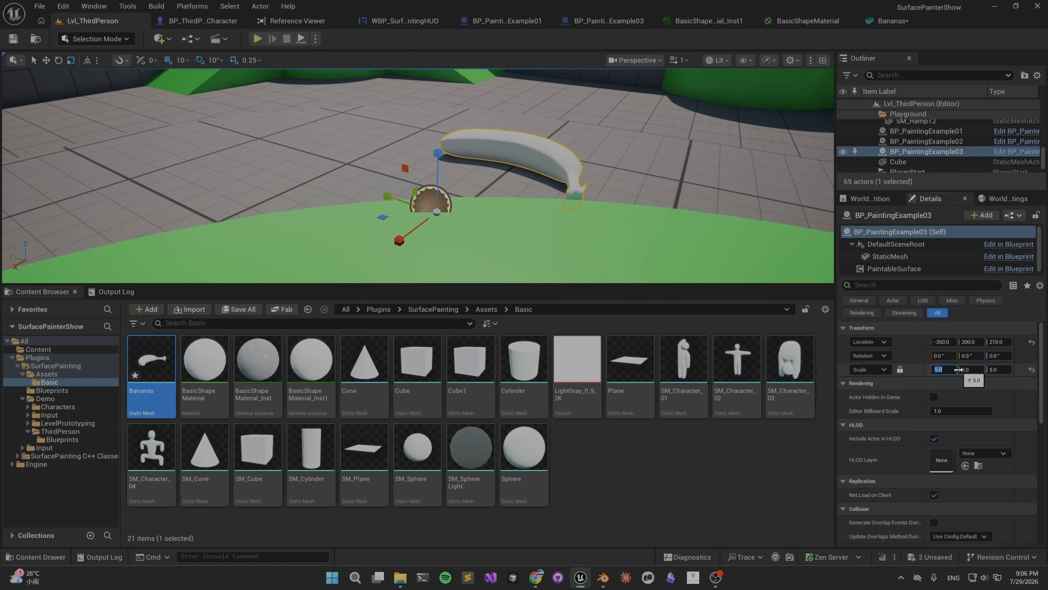
Raise the enlarged banana actor above the ground to a Z location of 250.
right_click_drag(439, 174, 351, 211)
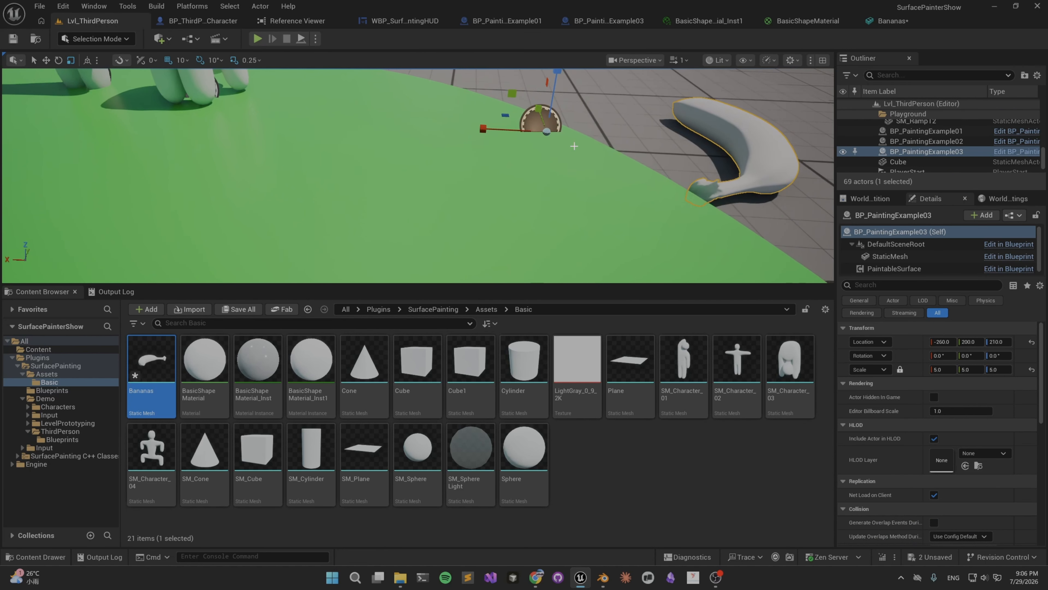
key("w")
left_click_drag(546, 102, 555, 29)
right_click_drag(503, 124, 507, 49)
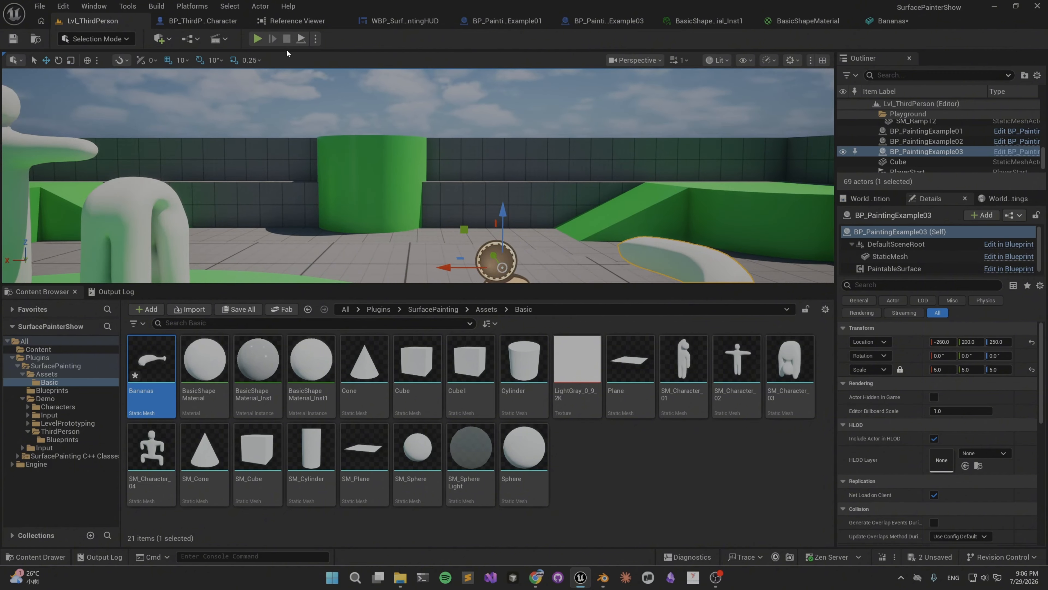
Play the level in an enlarged viewport and walk the character over to the banana to paint it.
left_click(257, 39)
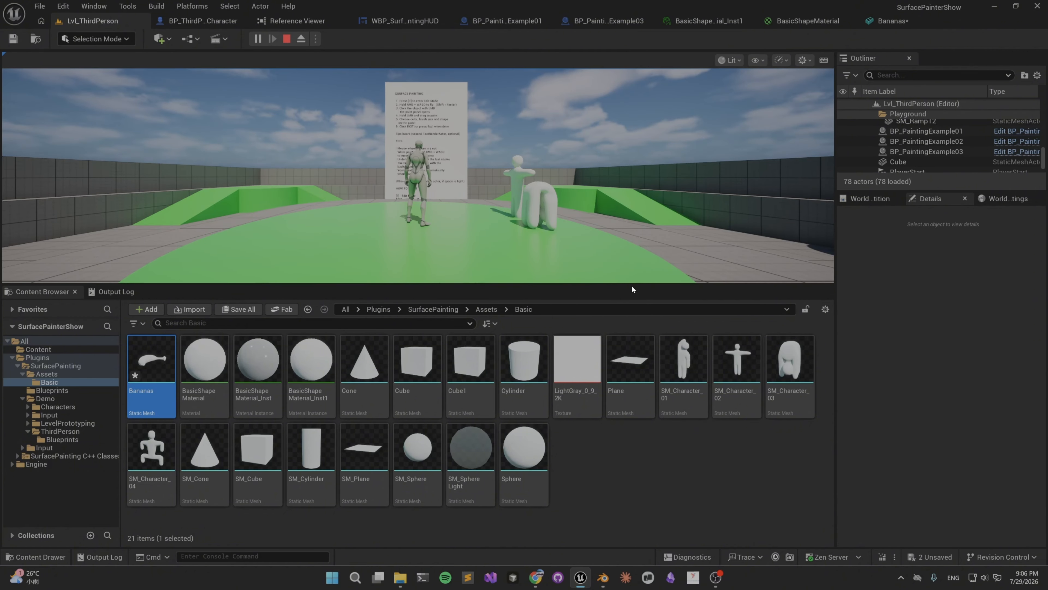
left_click_drag(631, 286, 631, 547)
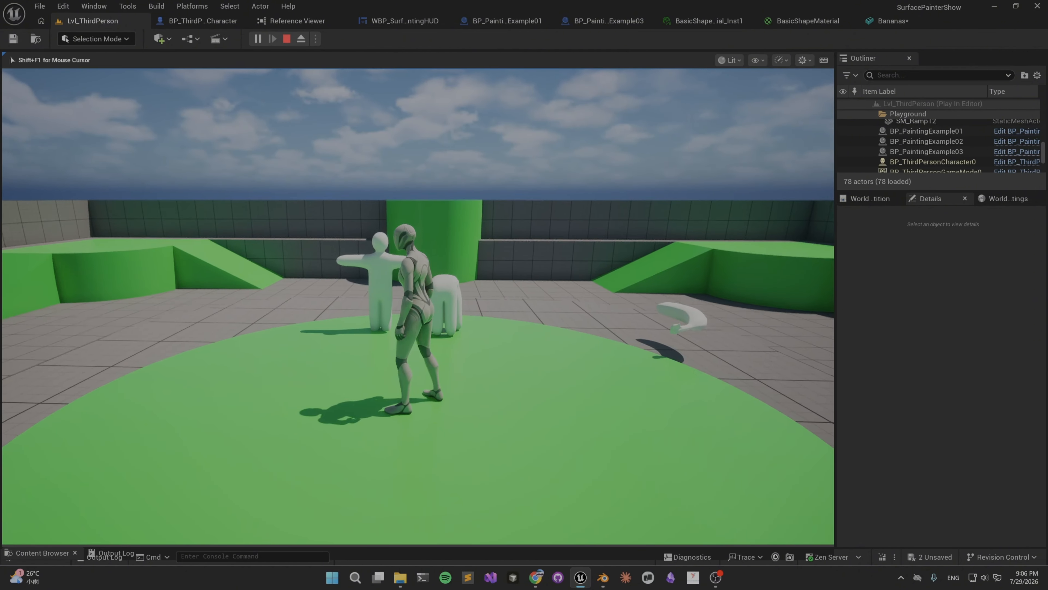
key("w")
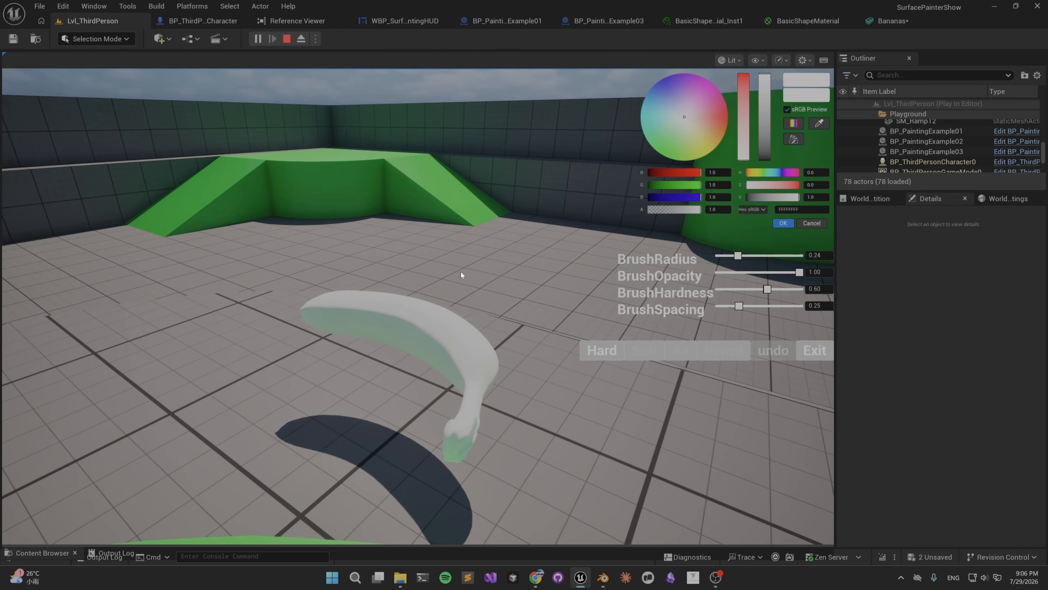
Paint several red test strokes along the banana's shaded side and lengthwise over its top.
right_click_drag(461, 274, 430, 314)
left_click_drag(430, 314, 528, 323)
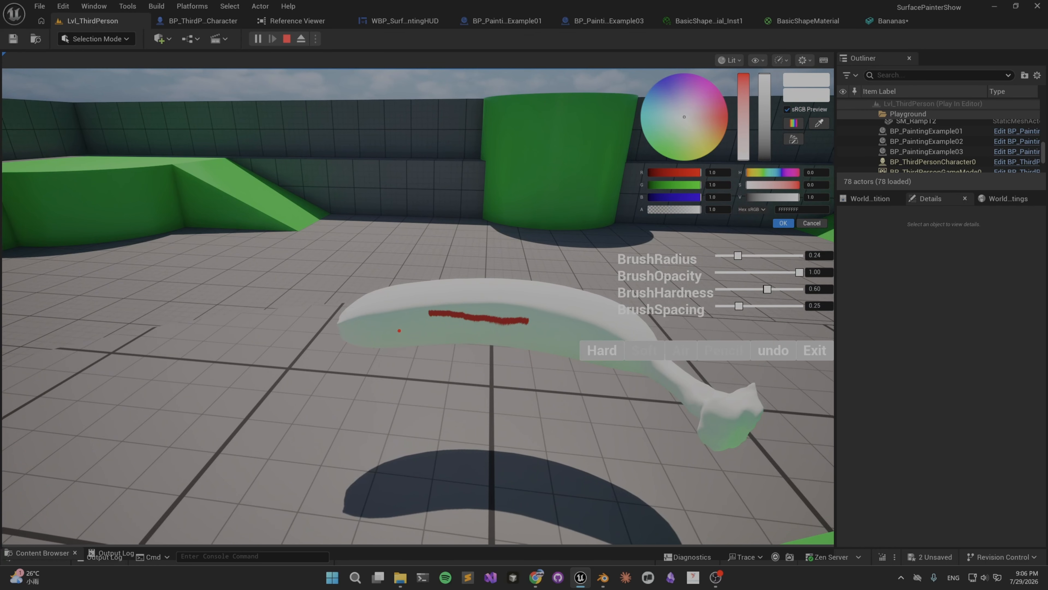
left_click_drag(390, 331, 521, 333)
mouse_move(521, 333)
right_mouse_down()
mouse_move(490, 316)
mouse_move(339, 314)
mouse_move(348, 317)
right_mouse_up()
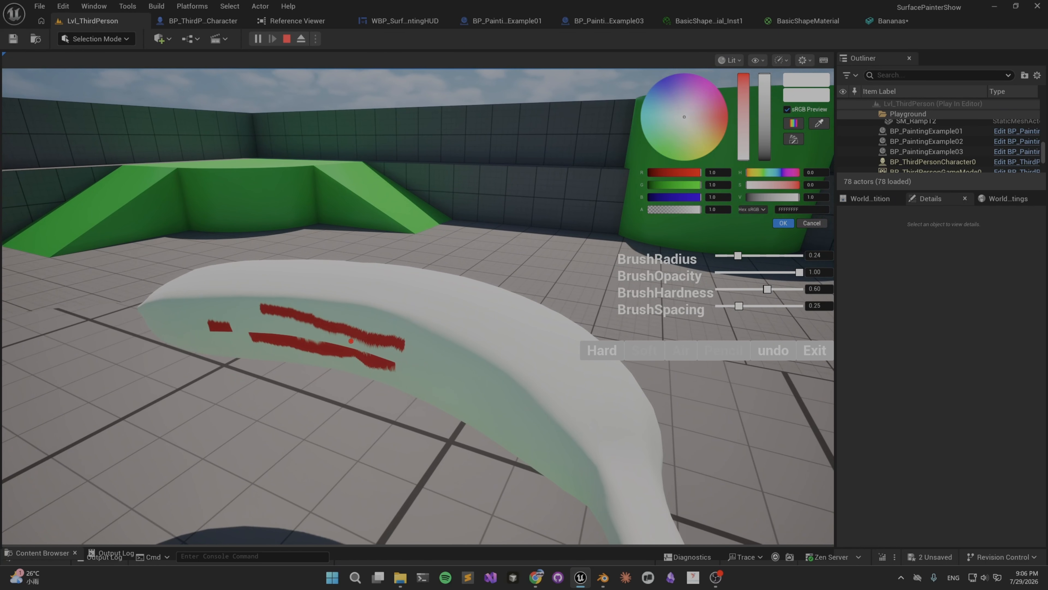
left_click_drag(345, 339, 401, 355)
mouse_move(499, 303)
right_mouse_down()
mouse_move(271, 391)
mouse_move(247, 371)
right_mouse_up()
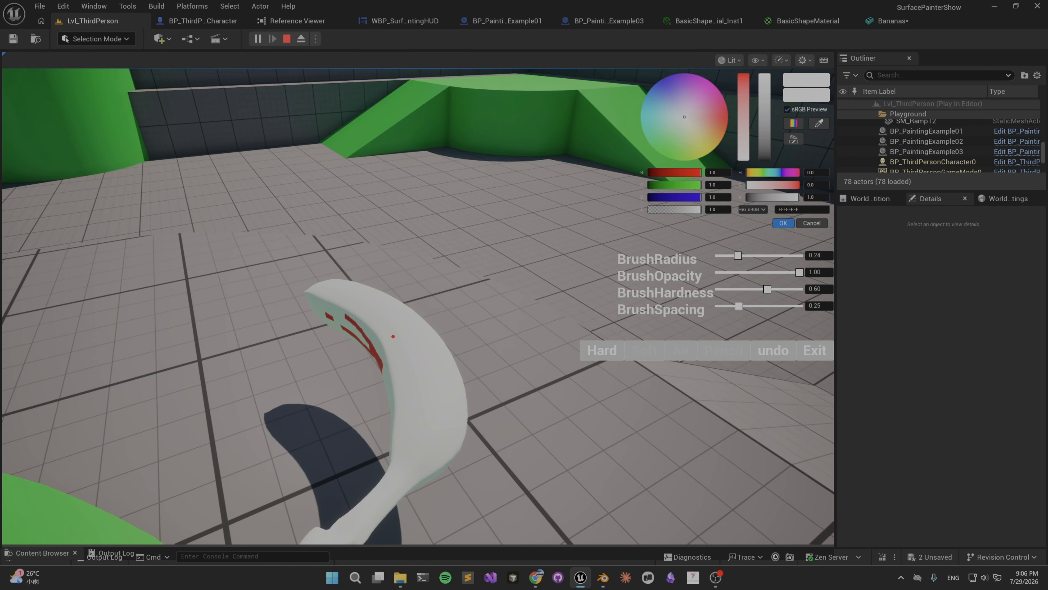
mouse_move(391, 318)
left_mouse_down()
mouse_move(416, 356)
mouse_move(426, 396)
left_mouse_up()
mouse_move(438, 321)
right_mouse_down()
mouse_move(386, 282)
mouse_move(461, 386)
mouse_move(423, 246)
right_mouse_up()
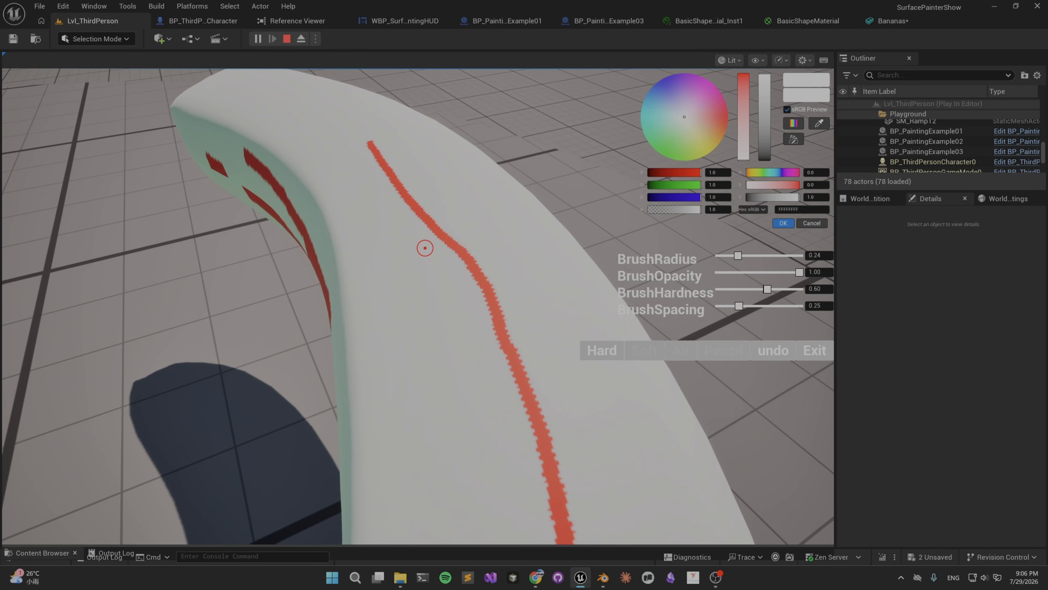
left_click_drag(416, 241, 448, 382)
mouse_move(448, 380)
right_mouse_down()
mouse_move(477, 295)
mouse_move(559, 254)
right_mouse_up()
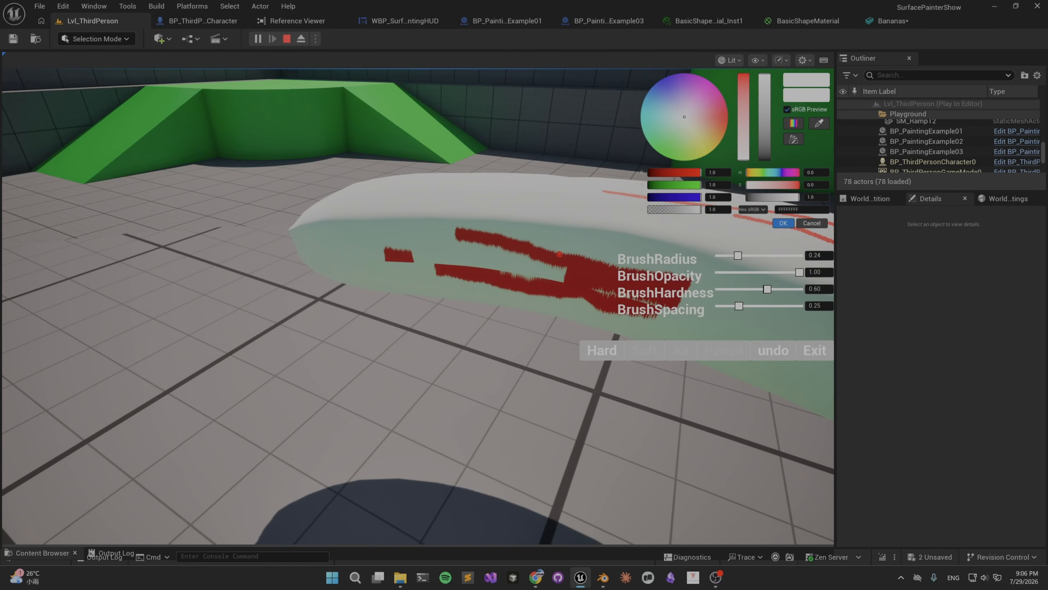